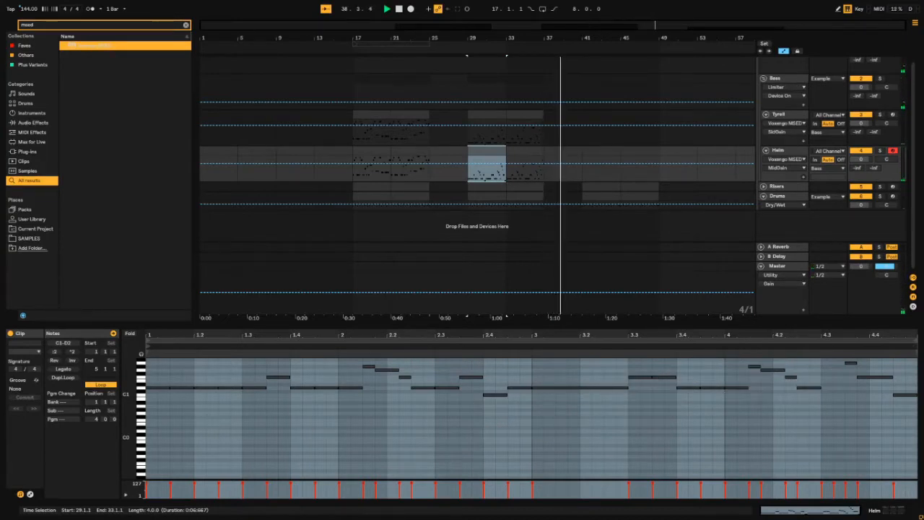
Step: Stop playback and examine the device chains on the Tyrell, Helm and Bass tracks
key(space)
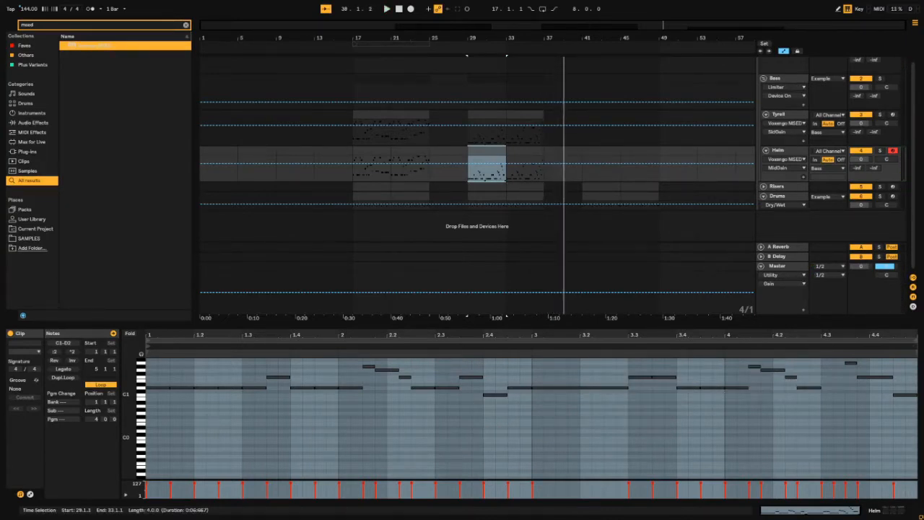
click(780, 114)
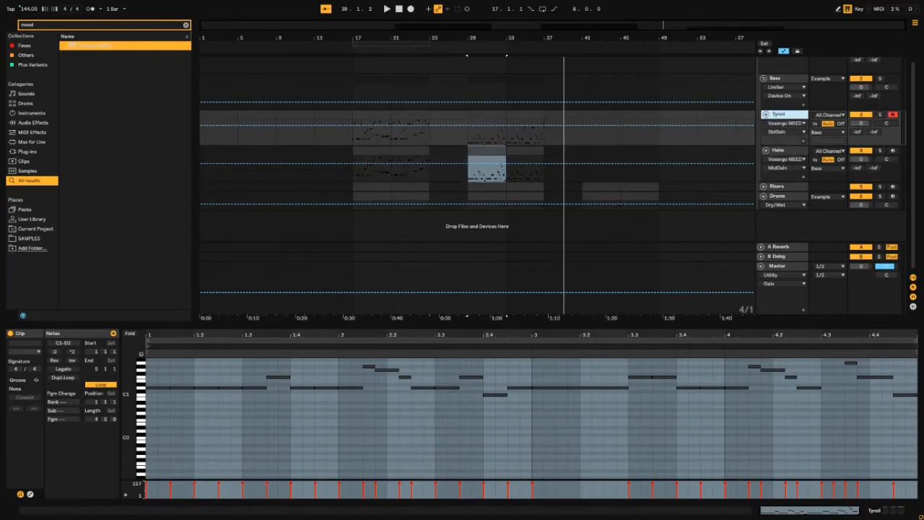
click(780, 150)
key(shift+Tab)
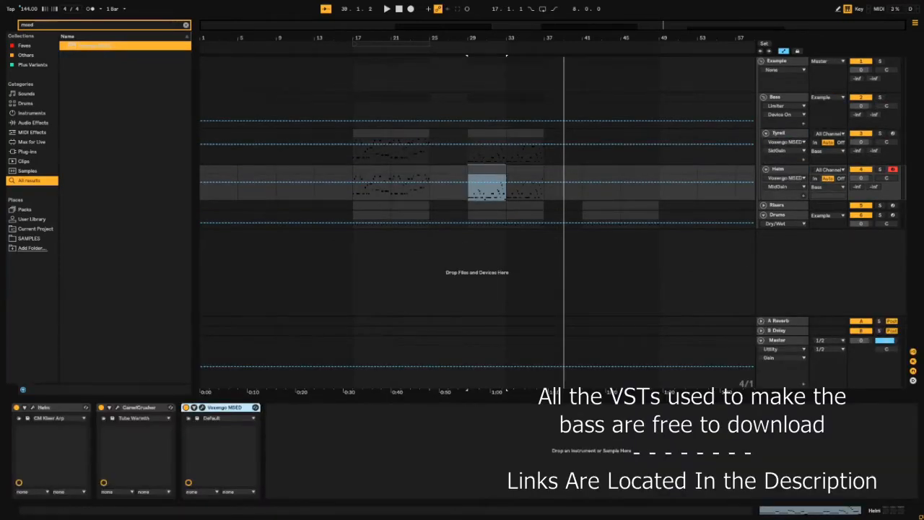
click(780, 133)
click(779, 169)
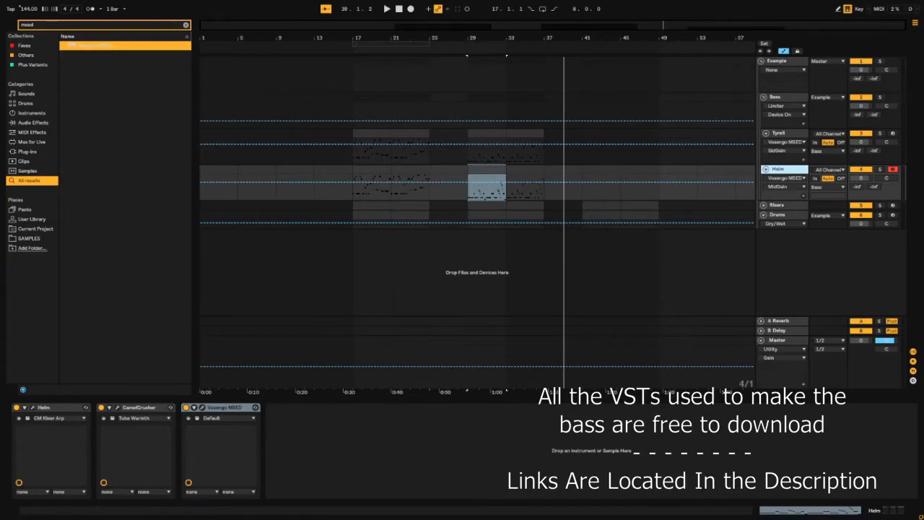
click(780, 96)
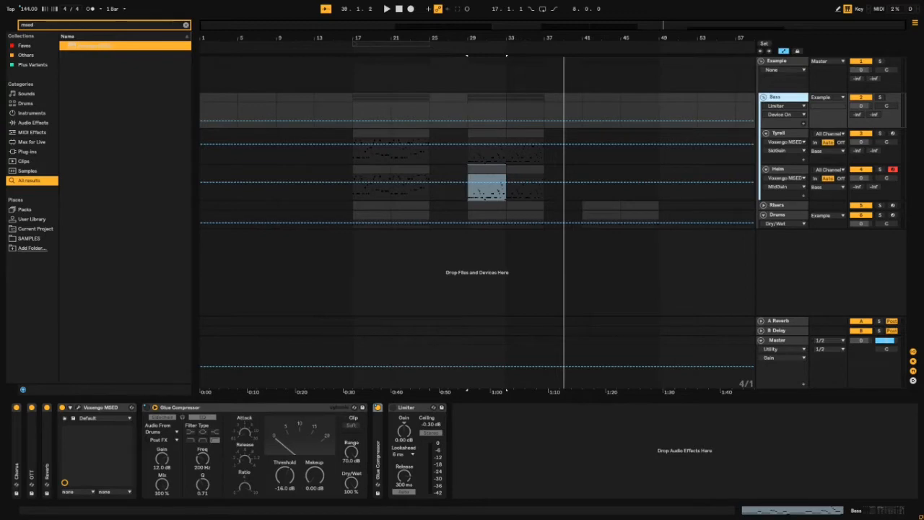
Step: Play the bass layers from the Helm clip that starts at bar 17
click(372, 169)
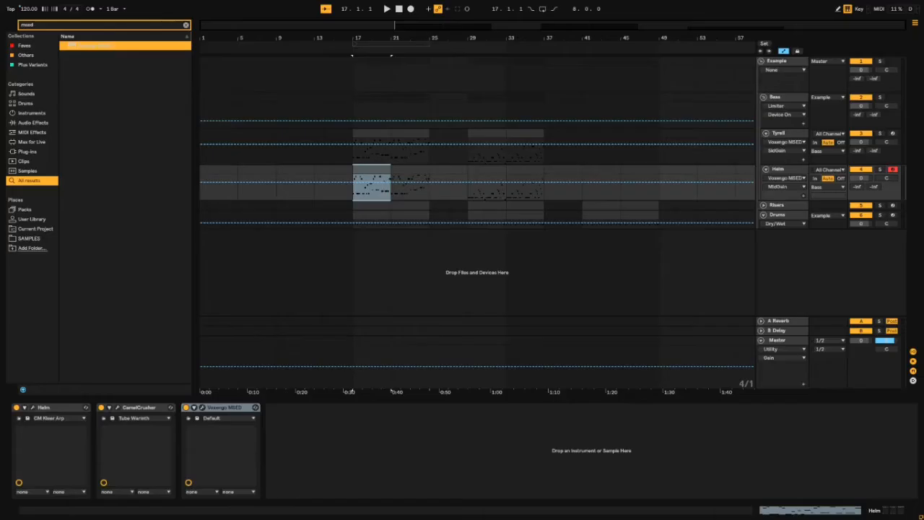
click(780, 133)
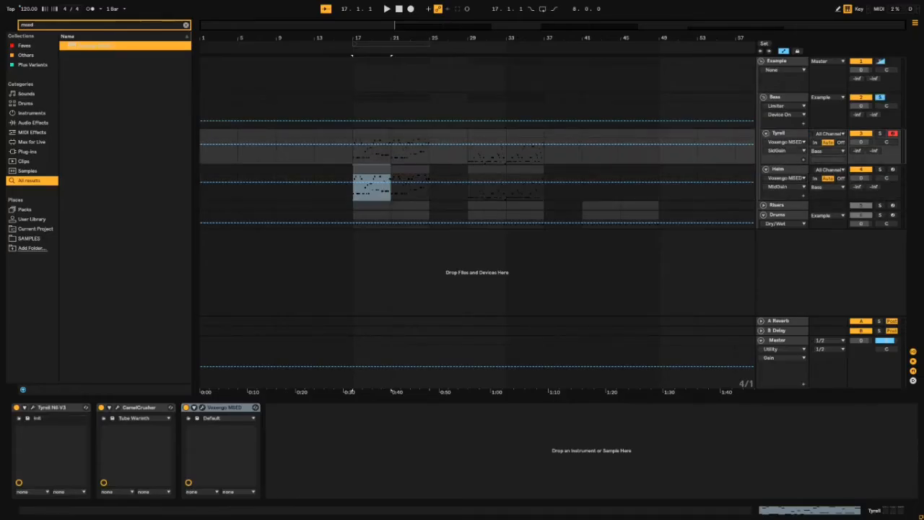
key(space)
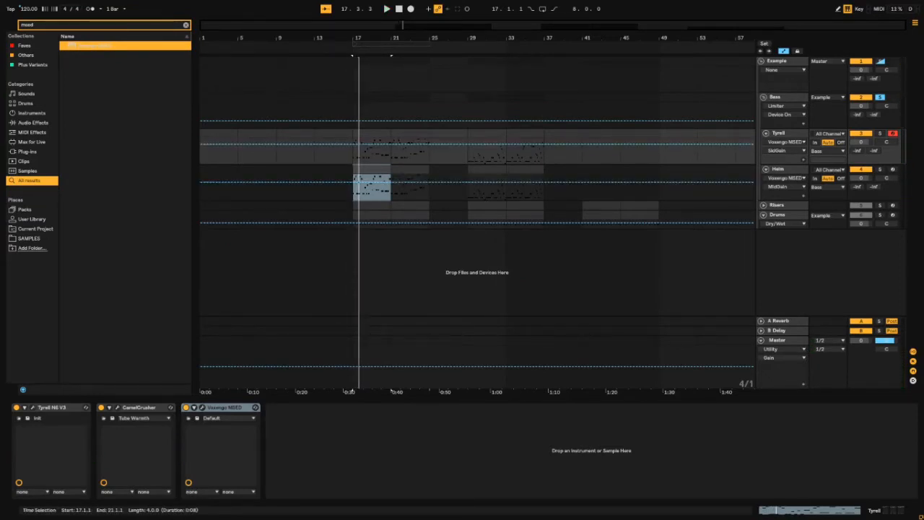
Step: Solo the Helm track and play its clip starting at bar 21
click(880, 169)
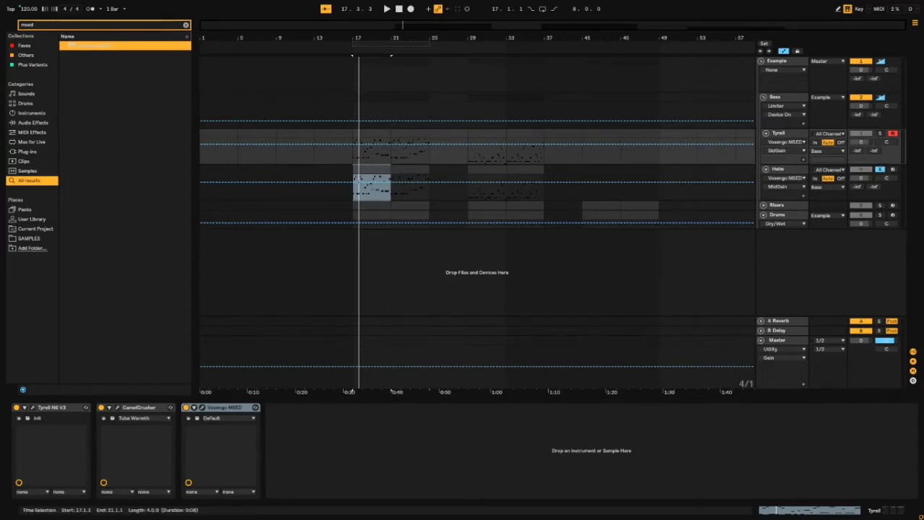
click(410, 184)
key(space)
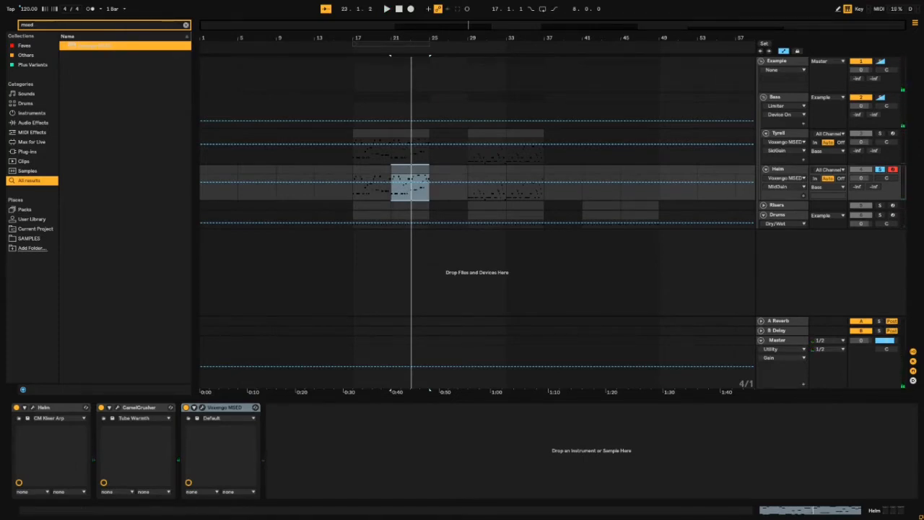
Step: Solo the Tyrell track instead and play its clip starting at bar 21
click(880, 133)
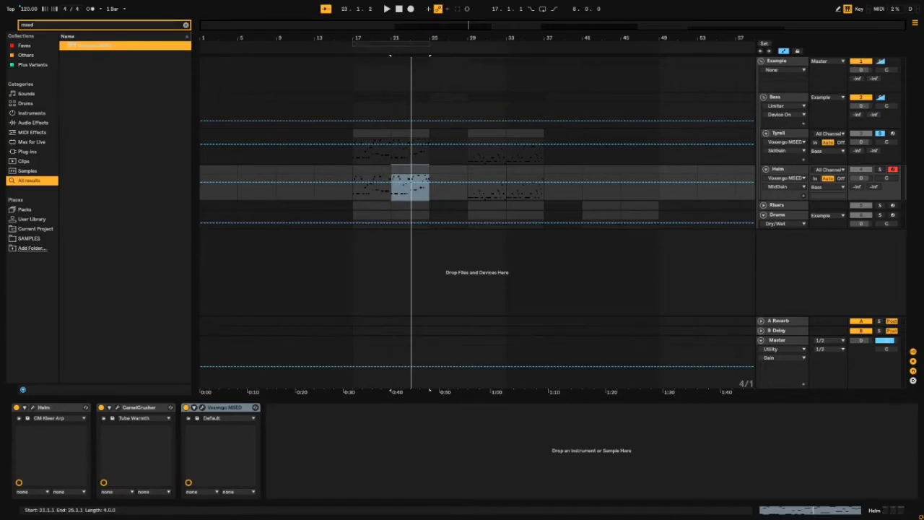
click(410, 134)
key(space)
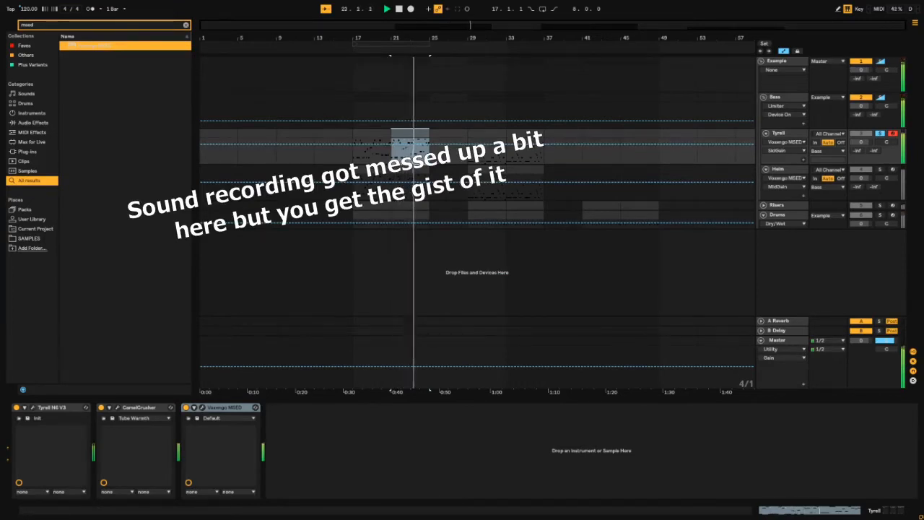
key(space)
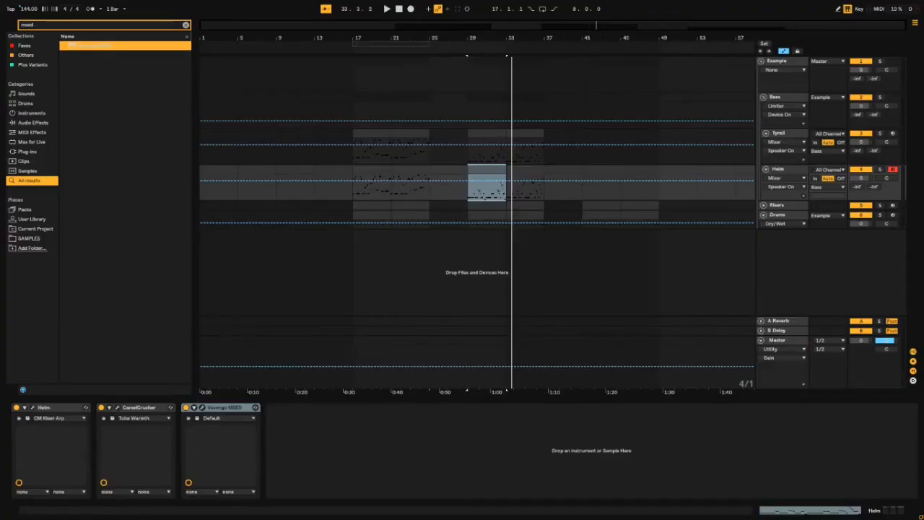
Step: Search the browser for "helm" and load the Helm plug-in onto a new track, moving its window clear of the track list
key(ctrl+f)
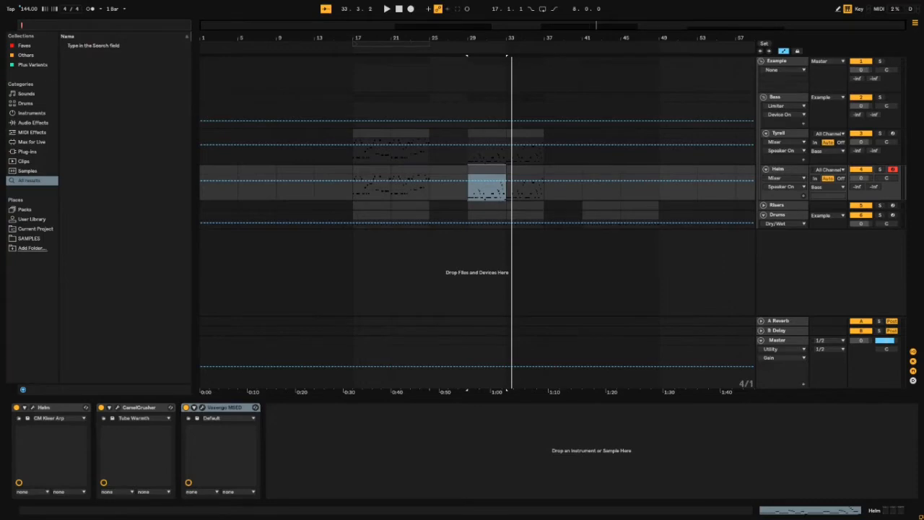
text(helm)
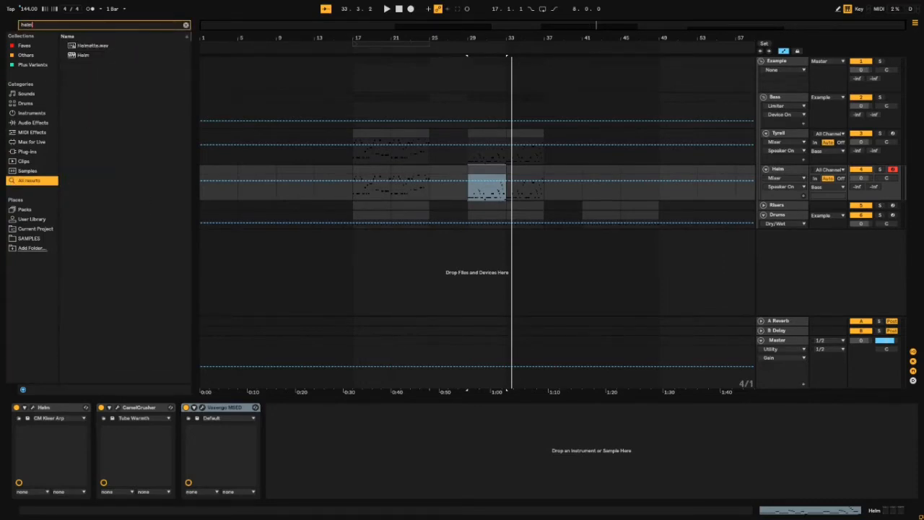
drag(84, 55, 462, 272)
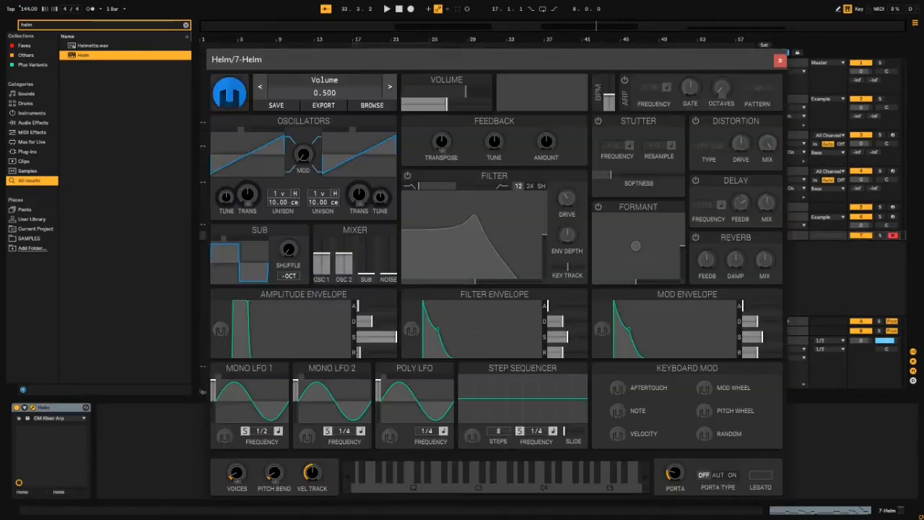
drag(653, 72, 469, 39)
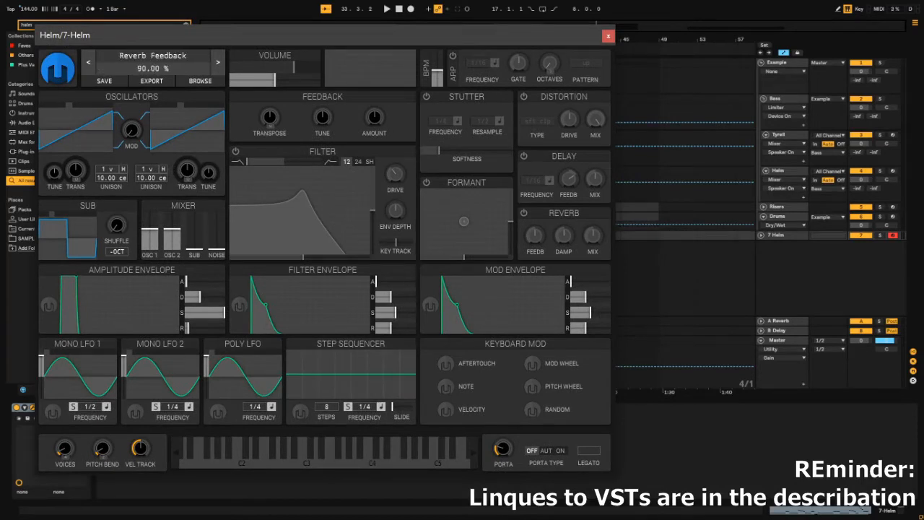
drag(477, 36, 602, 33)
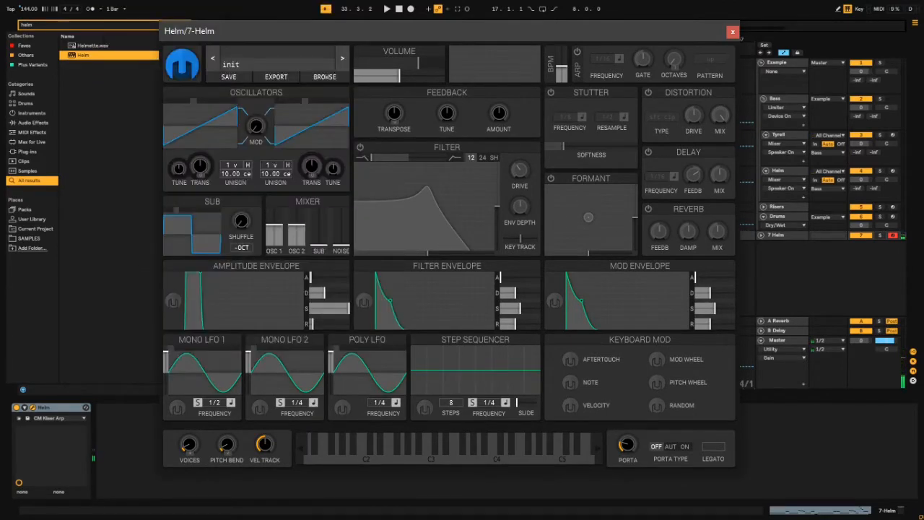
Step: Shift the computer keyboard down an octave and change Helm's oscillator 2 from a saw to a stepped waveform
key(z)
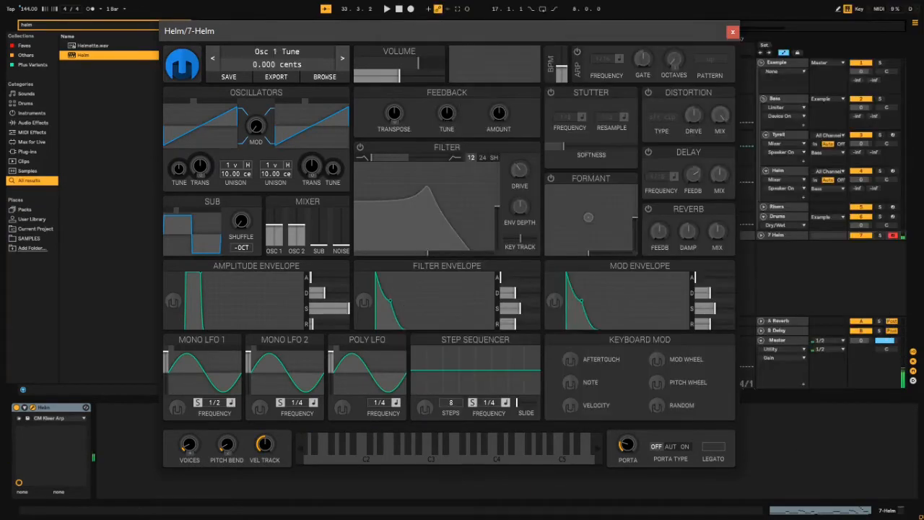
drag(304, 101, 333, 101)
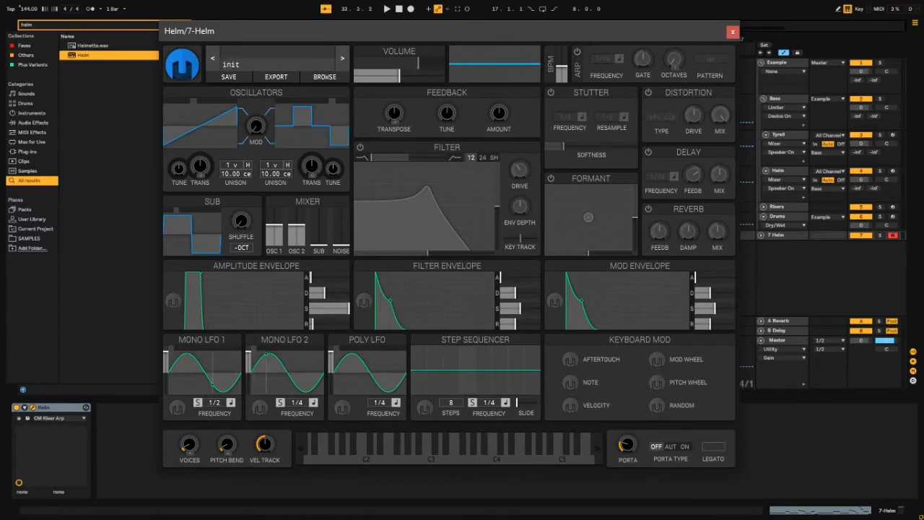
mouse_move(332, 169)
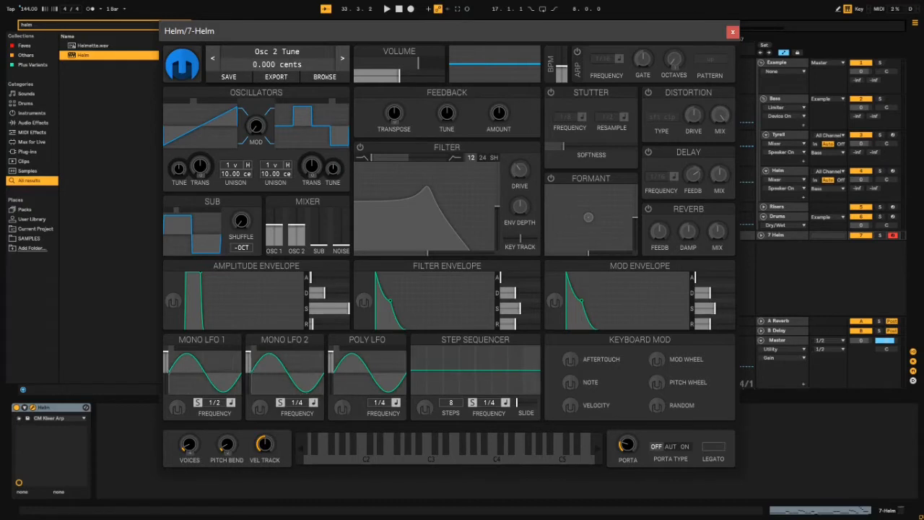
Step: Raise the oscillator cross modulation and give both oscillators 7 unison voices, auditioning the sound with low octave notes
drag(255, 126, 255, 92)
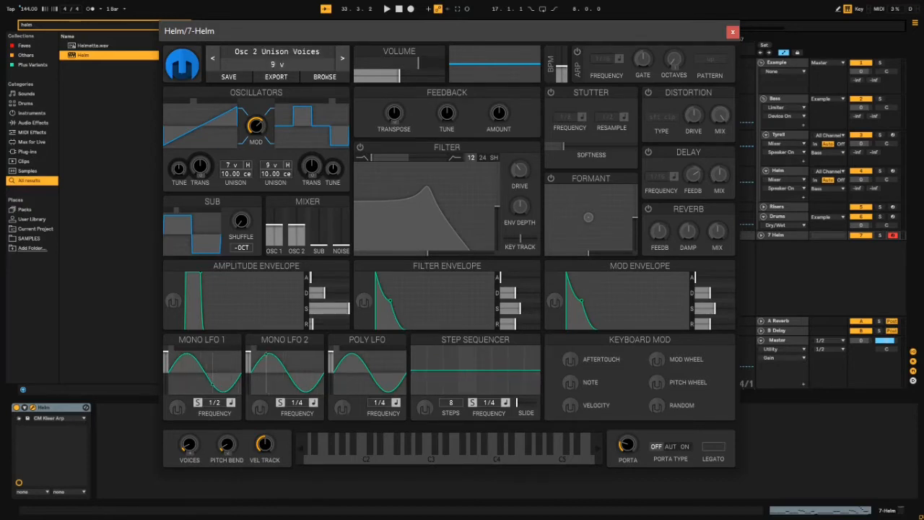
key(s)
key(l)
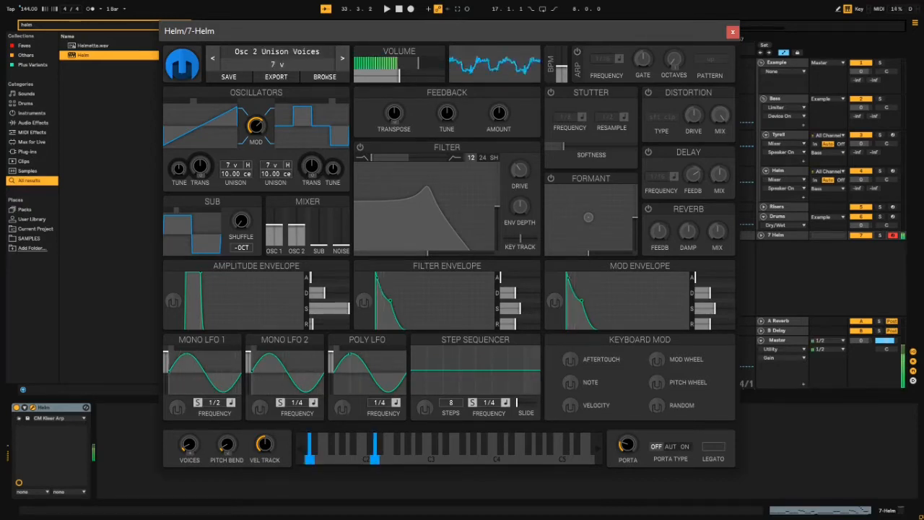
key(l)
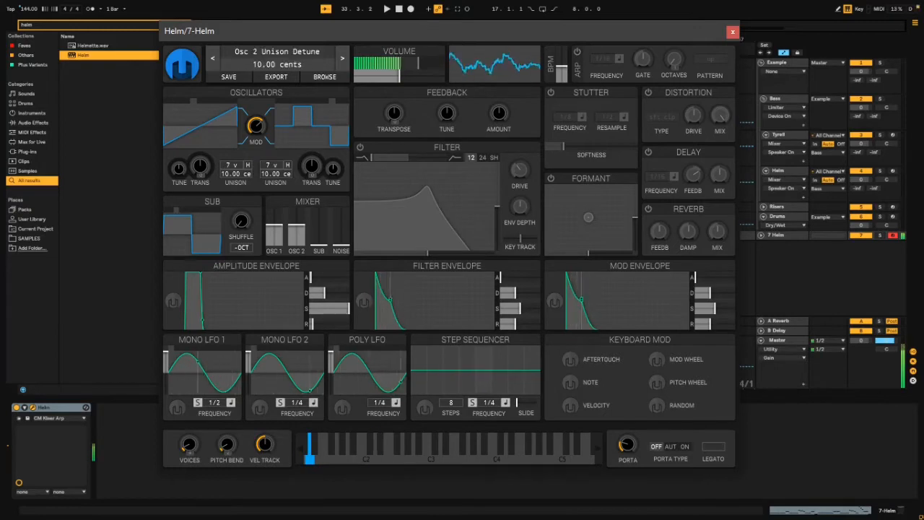
key(l)
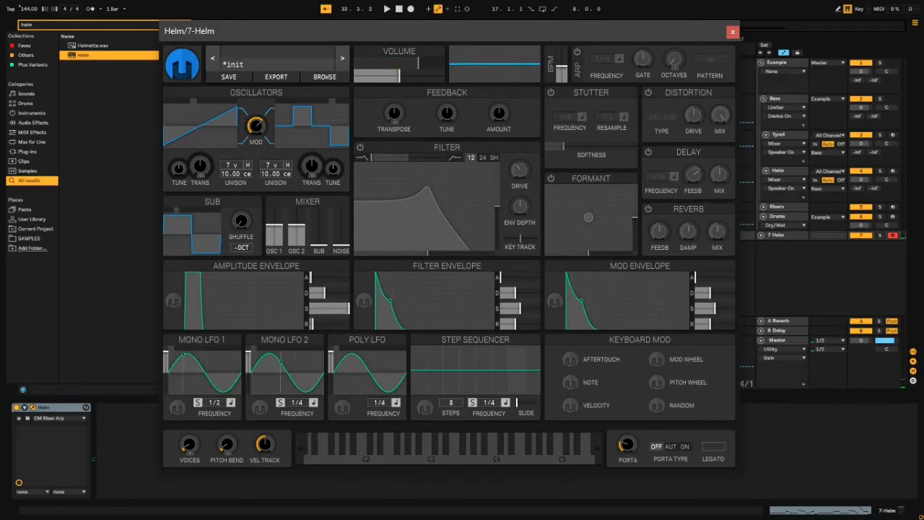
Step: Set unison detune to 9.2 cents on oscillator 1 and 11.6 cents on oscillator 2, and raise both oscillators' mixer levels
drag(277, 174, 276, 176)
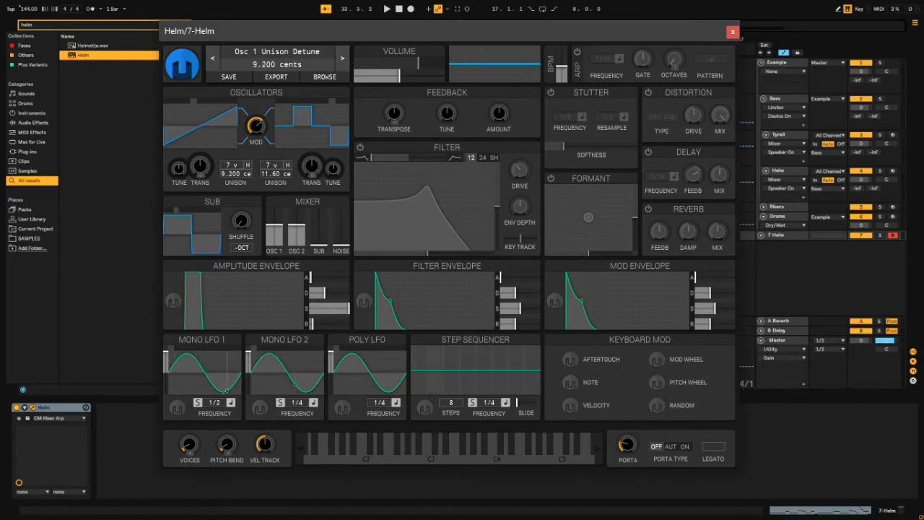
key(s)
key(l)
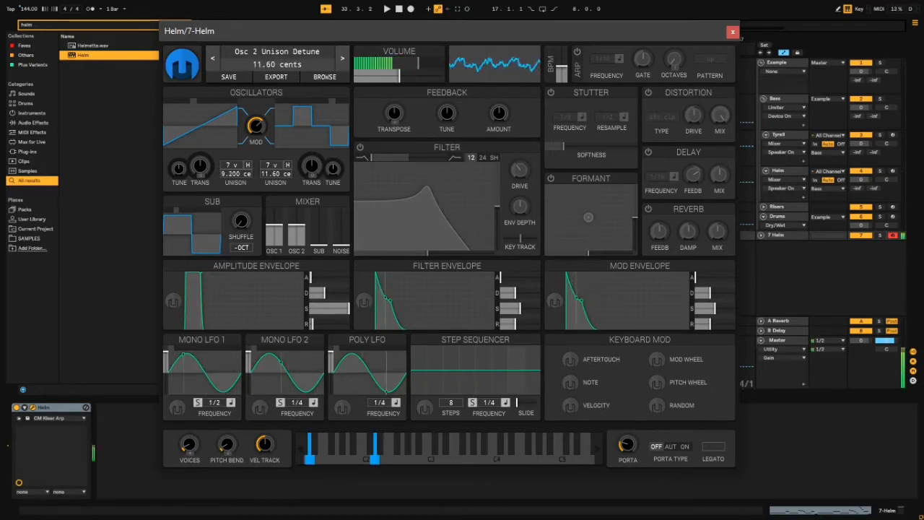
key(l)
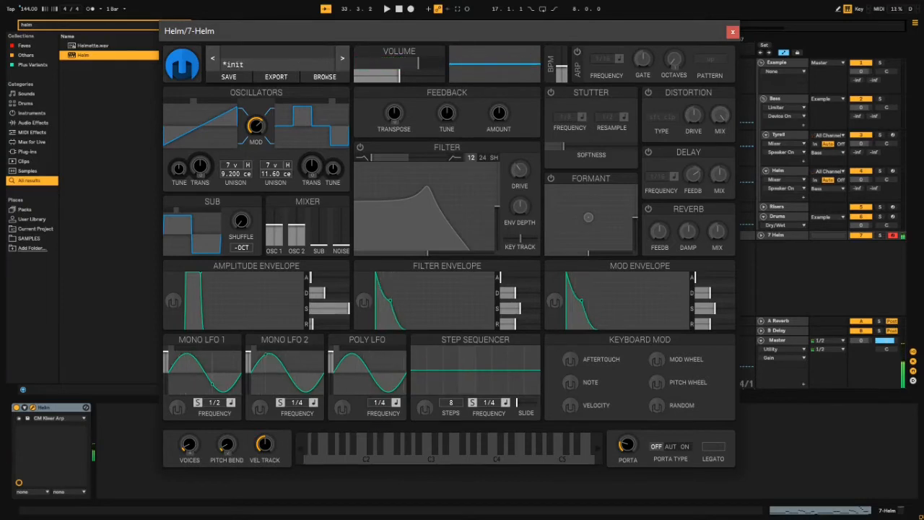
drag(274, 225, 297, 214)
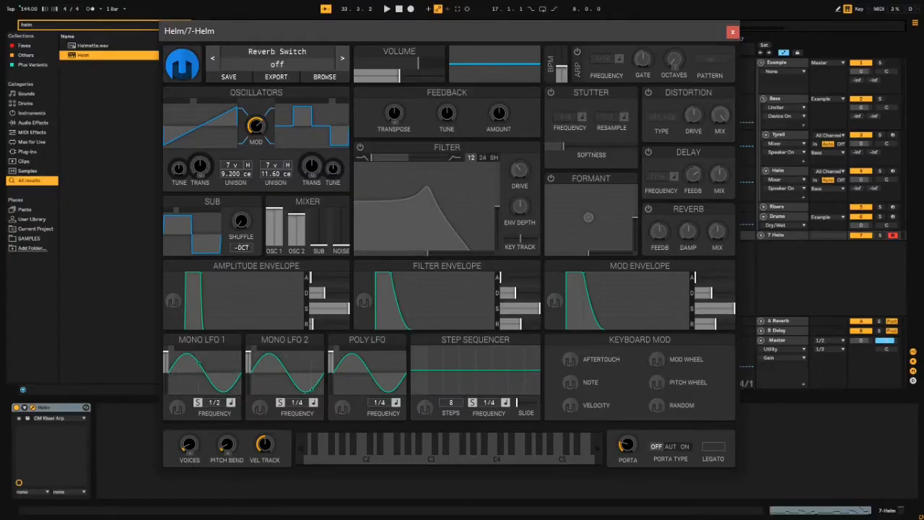
Step: Turn on Helm's reverb and shape it with damping at 0.084, adjusted feedback and a low mix
click(648, 208)
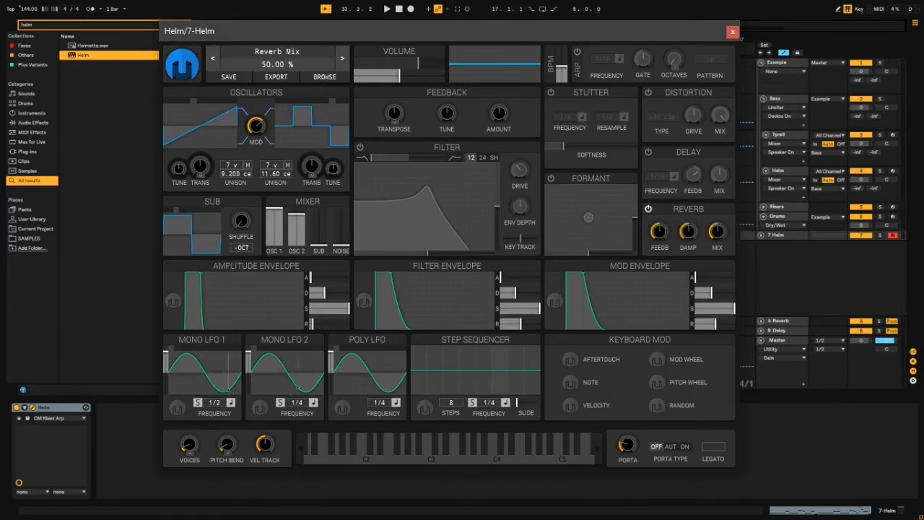
drag(717, 231, 688, 275)
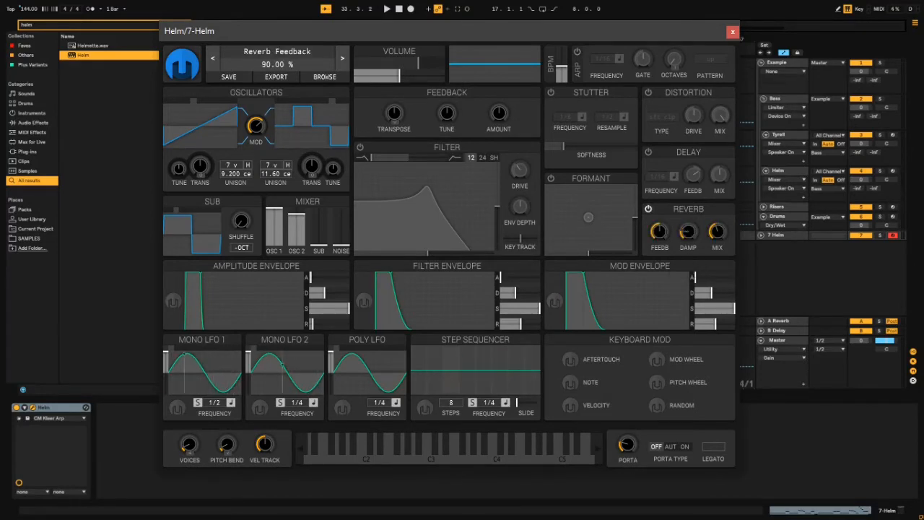
drag(659, 231, 717, 266)
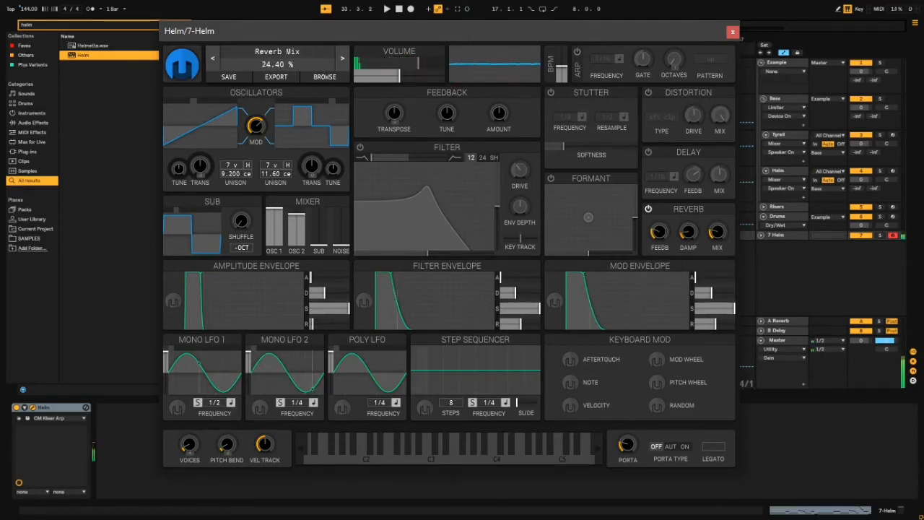
drag(717, 231, 688, 236)
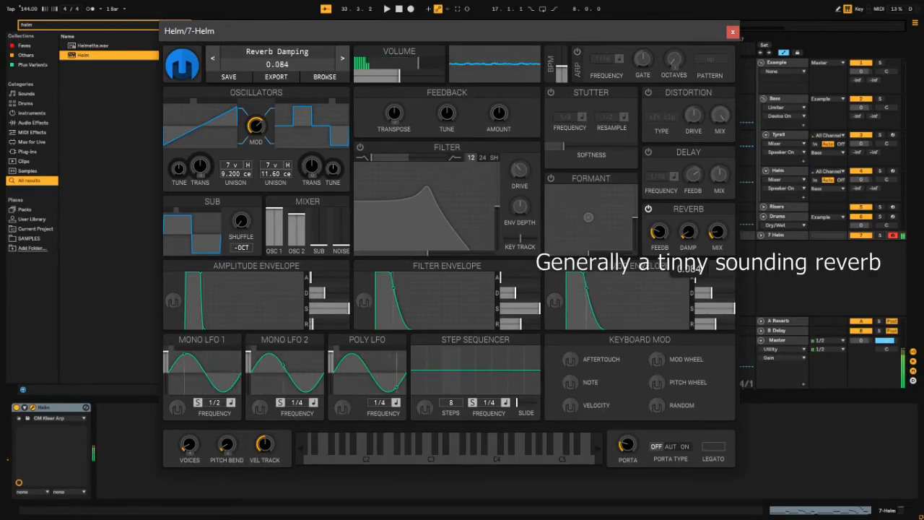
drag(659, 232, 659, 210)
drag(717, 231, 717, 245)
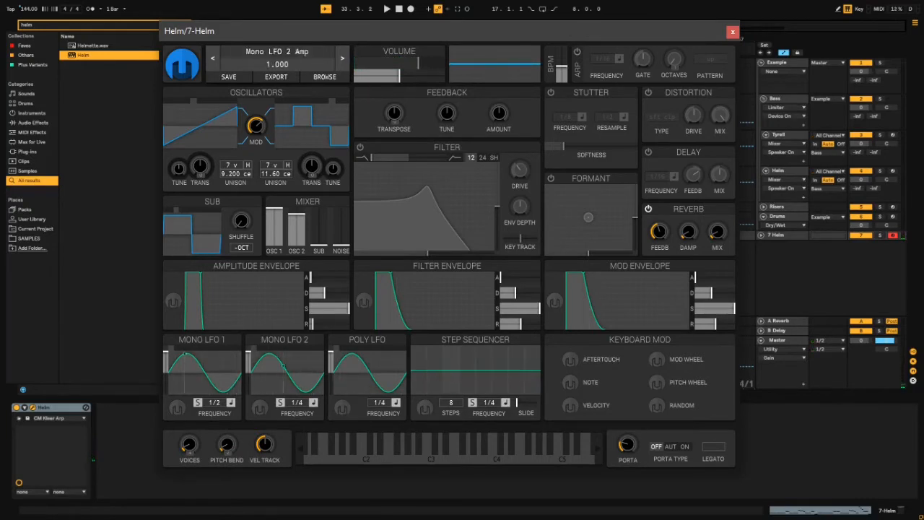
Step: Lower Helm's voices, turn portamento on with legato enabled, and set the portamento time around 0.140 s/oct
drag(190, 445, 189, 466)
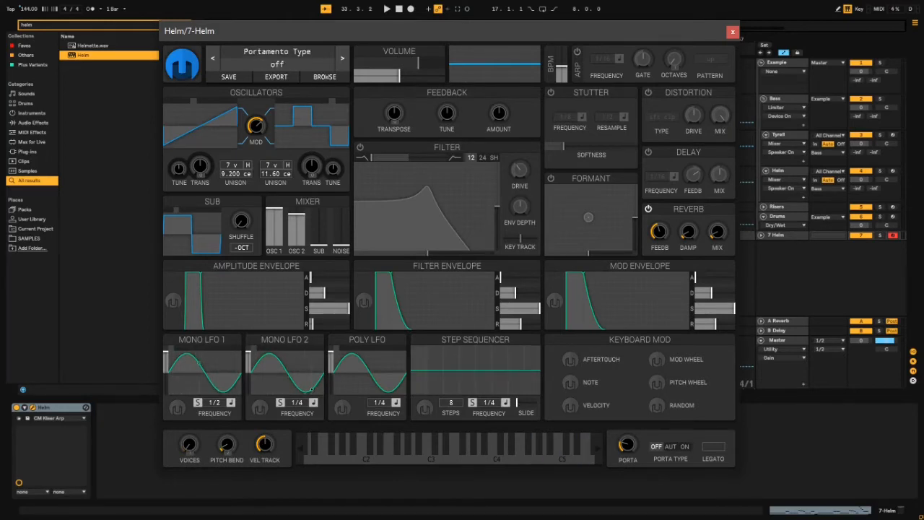
click(684, 446)
click(714, 446)
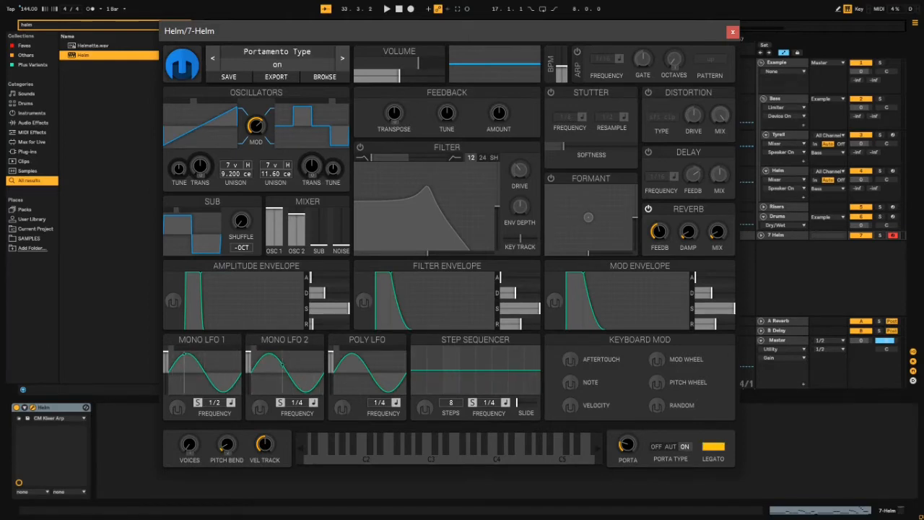
mouse_move(627, 445)
mouse_down()
mouse_move(628, 427)
mouse_move(627, 439)
mouse_up()
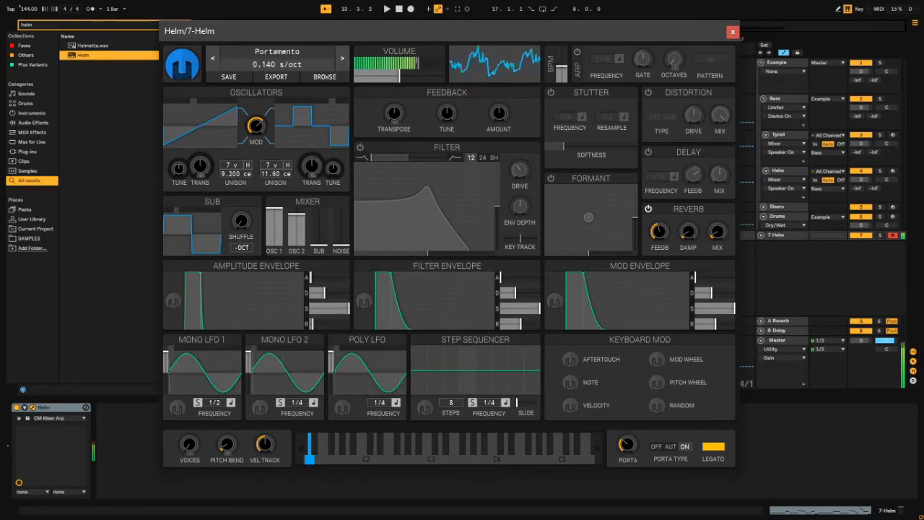
drag(628, 444, 627, 442)
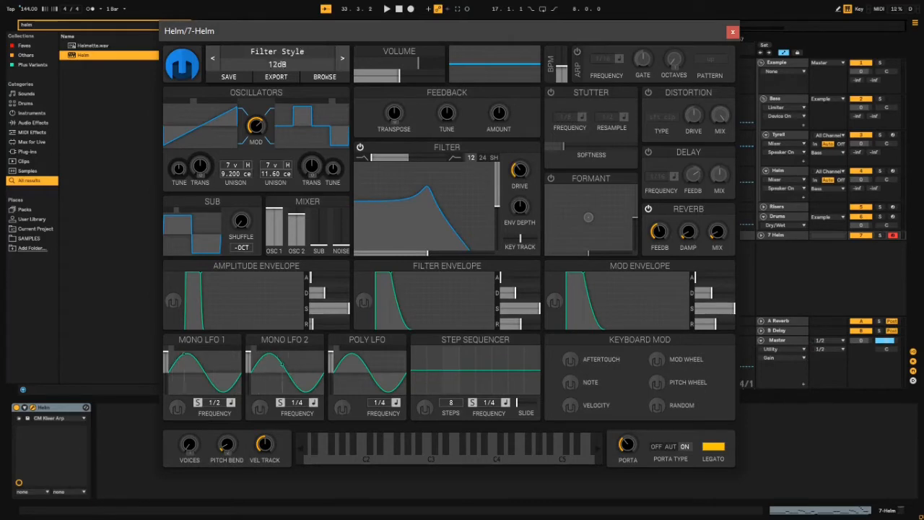
Step: Switch Helm's filter to a band shelf, move its peak to a higher cutoff with resonance around 69%, and adjust the drive
click(494, 157)
click(409, 157)
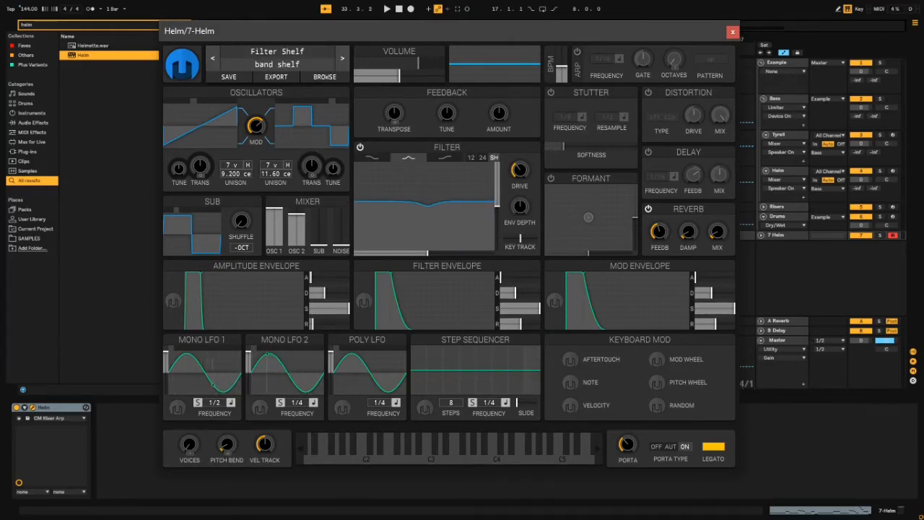
drag(428, 205, 466, 192)
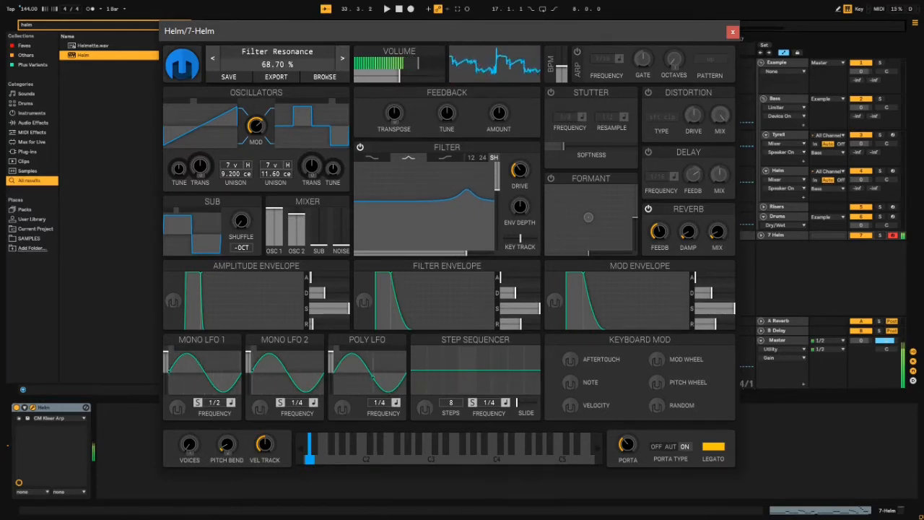
drag(519, 170, 519, 172)
mouse_move(466, 192)
mouse_down()
mouse_move(397, 192)
mouse_move(478, 185)
mouse_move(465, 189)
mouse_up()
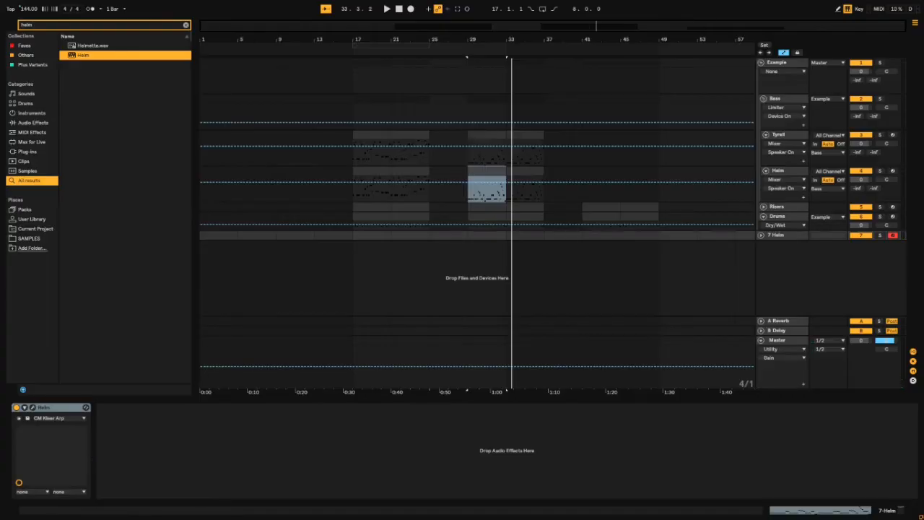
Step: Add CamelCrusher after Helm on the track and load its Tube Warmth preset
key(ctrl+f)
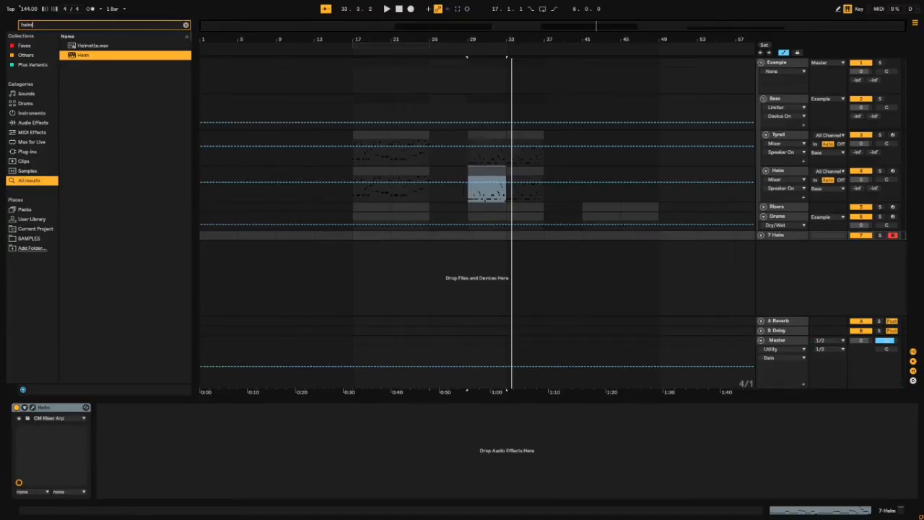
text(camelc)
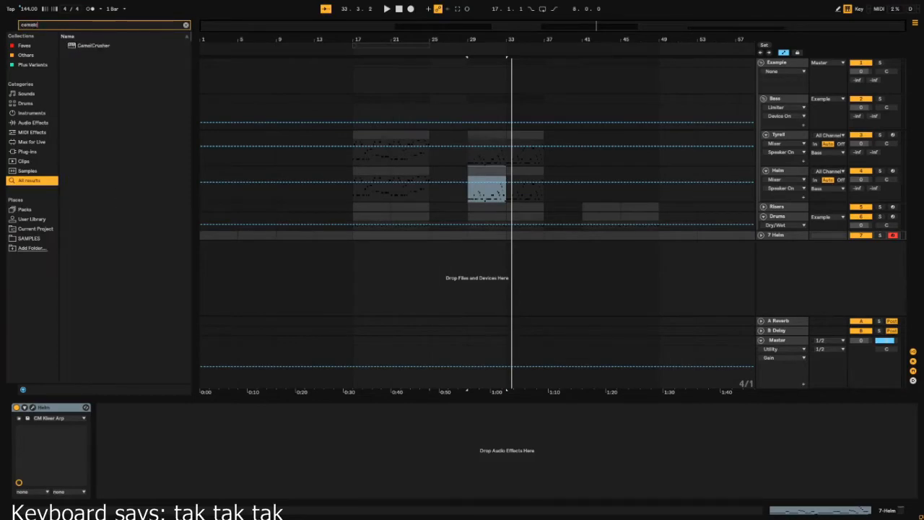
key(Down)
key(Return)
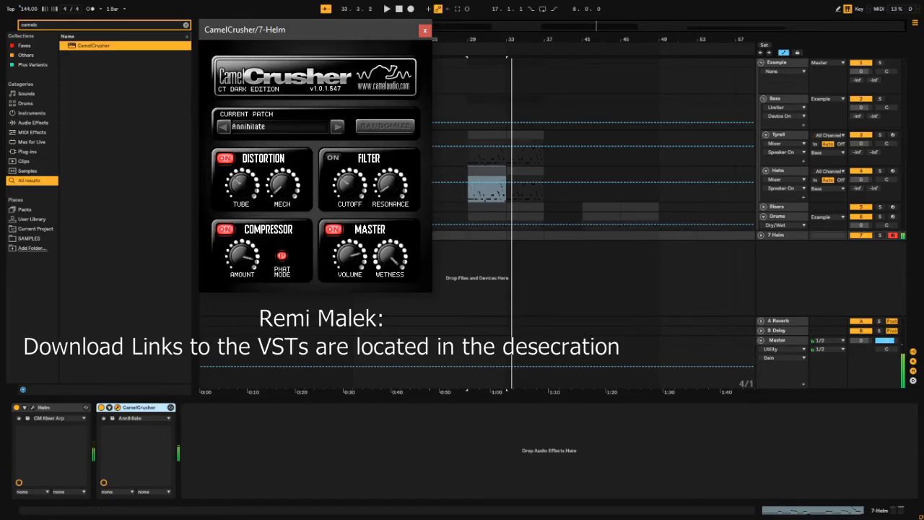
click(315, 126)
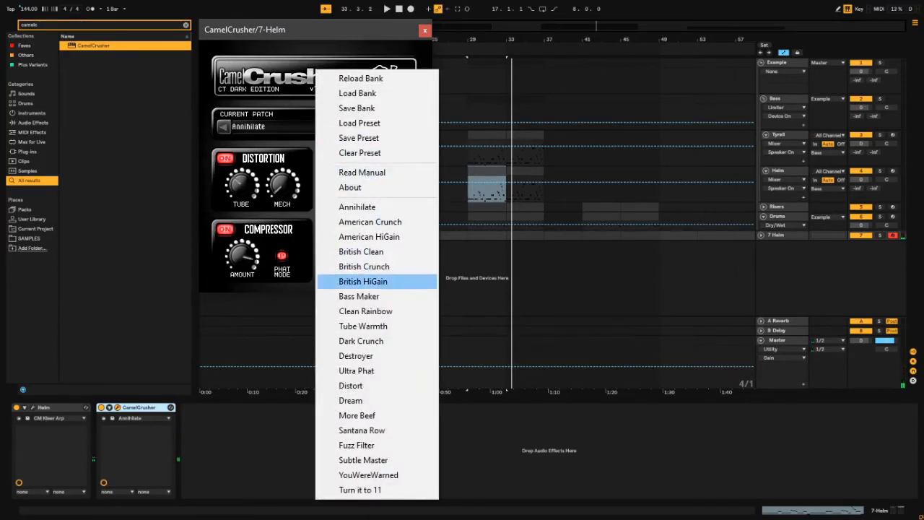
key(Return)
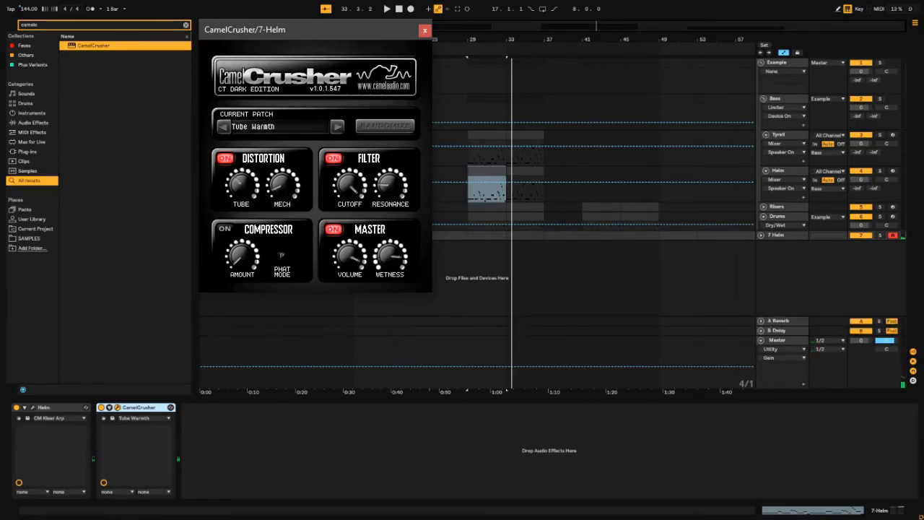
click(425, 30)
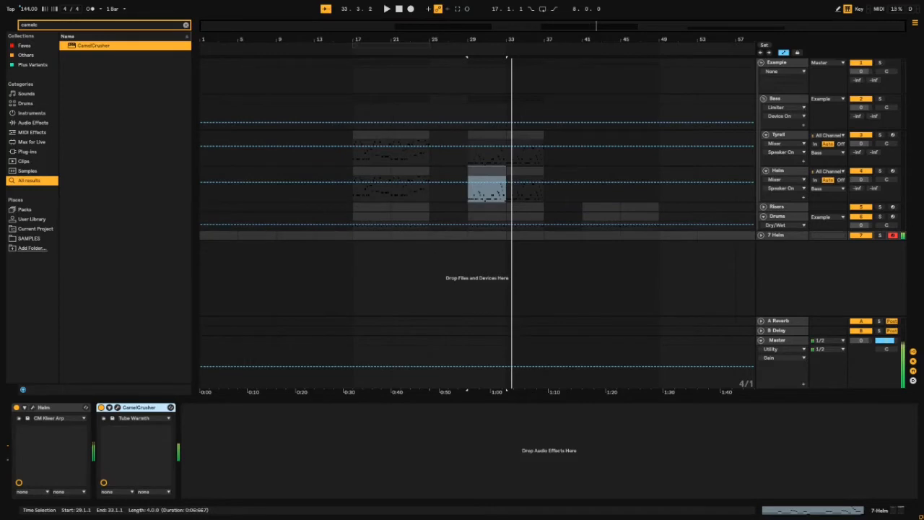
Step: Search the browser for "msed" and add Voxengo MSED after CamelCrusher, moving its window clear of the arrangement
click(40, 24)
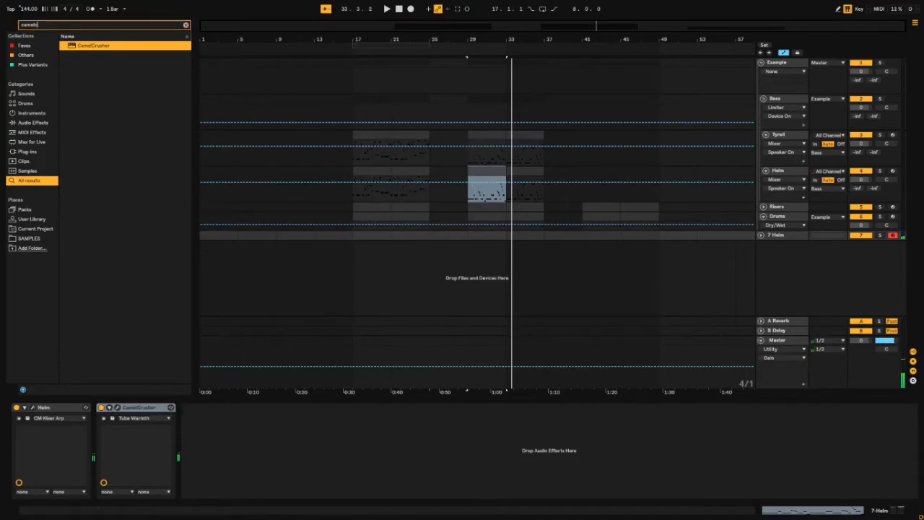
key(BackSpace)
text(m)
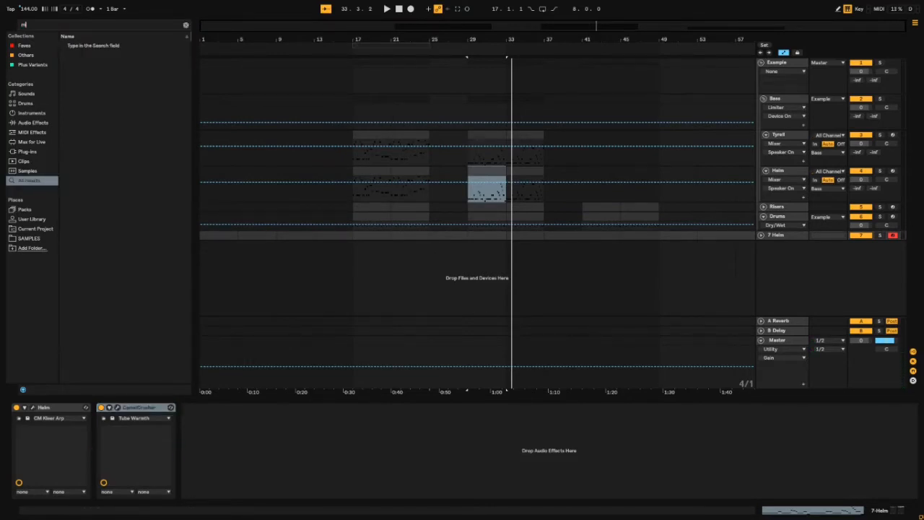
text(sed)
key(Down)
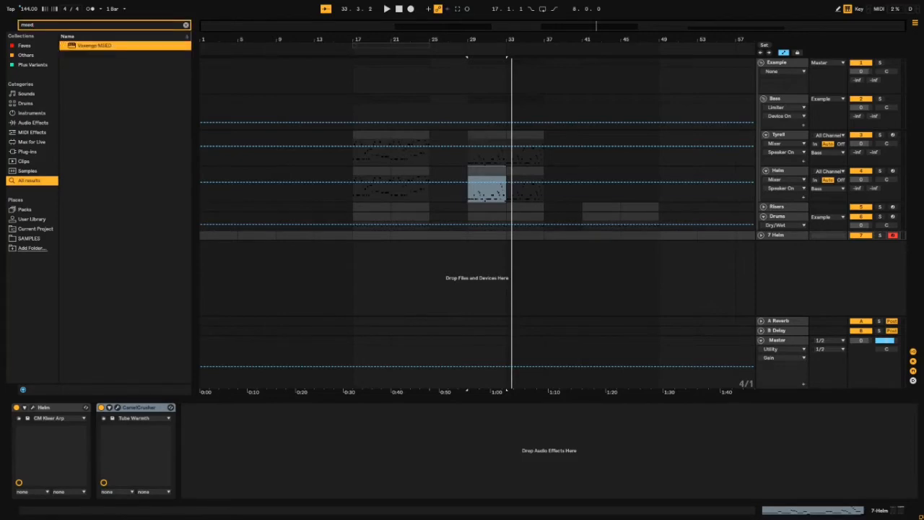
key(Return)
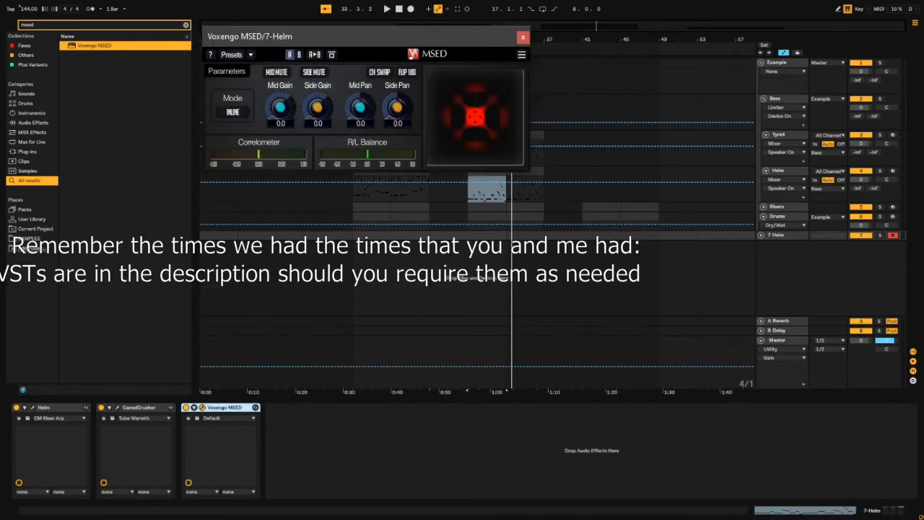
drag(384, 36, 481, 351)
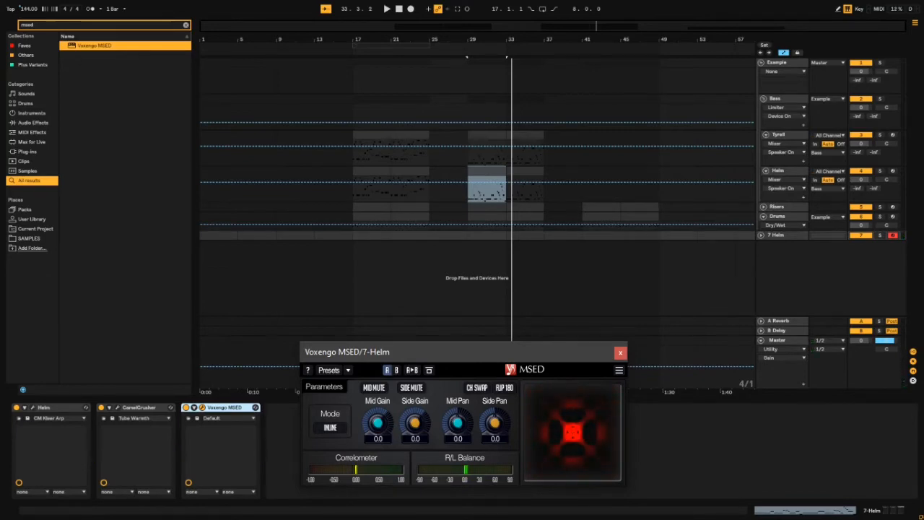
Step: Set MSED's mid gain to -4.0 and side gain to 4.0, and close its window
click(379, 438)
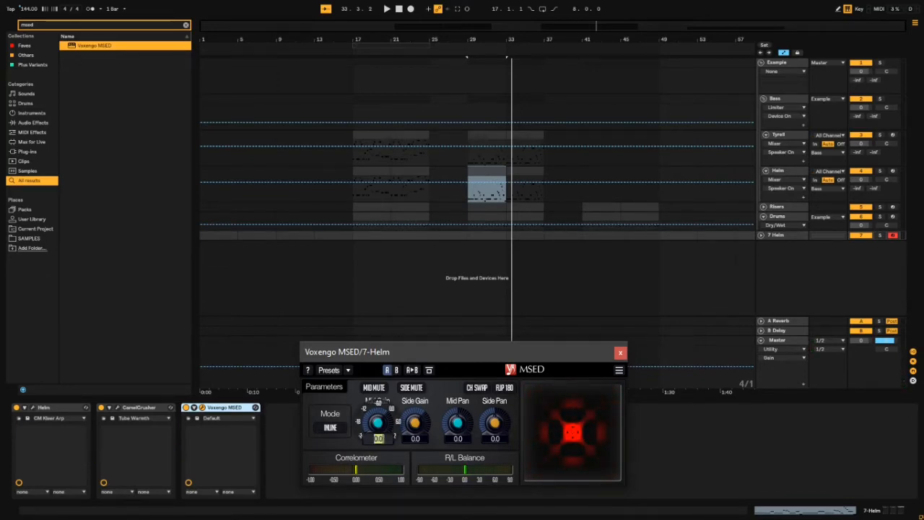
text(-4)
key(Return)
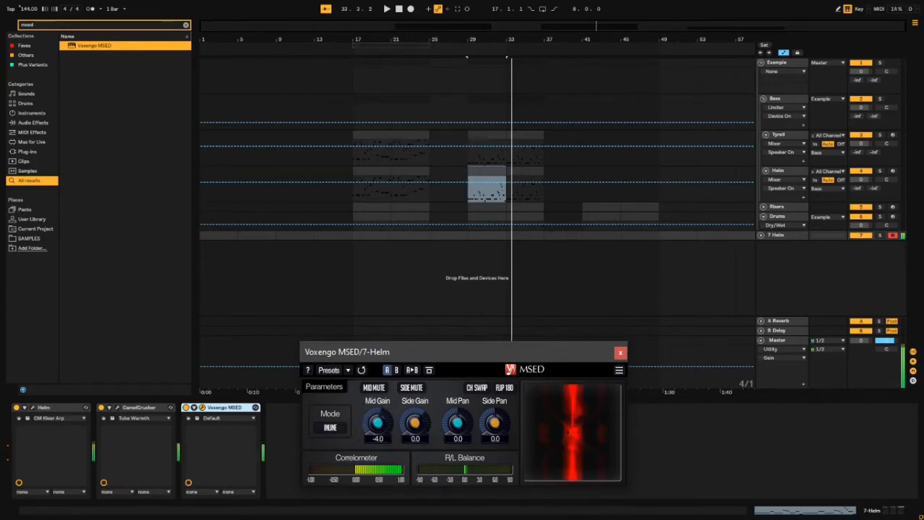
click(416, 439)
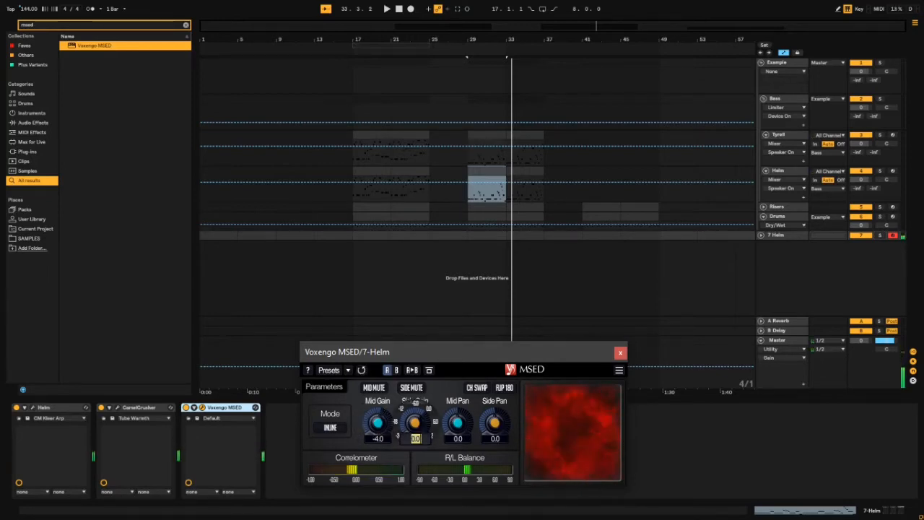
text(4)
key(Return)
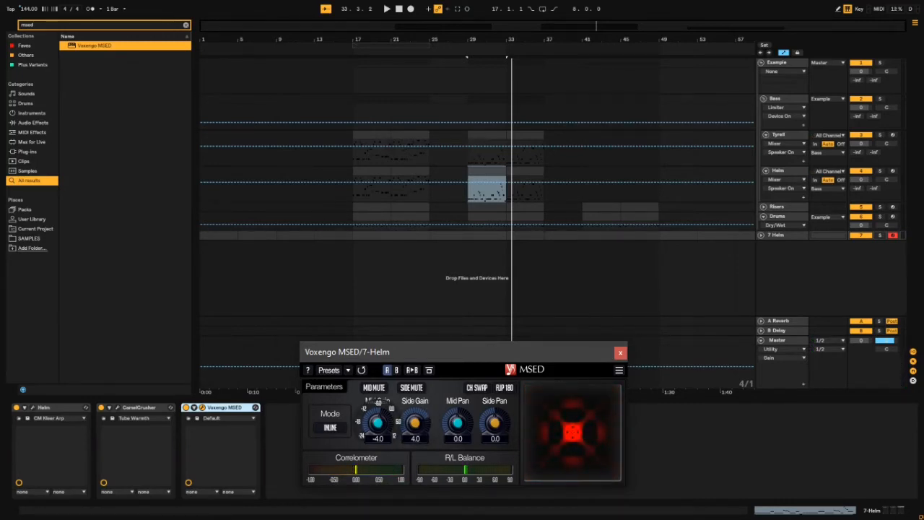
drag(469, 352, 440, 357)
click(592, 356)
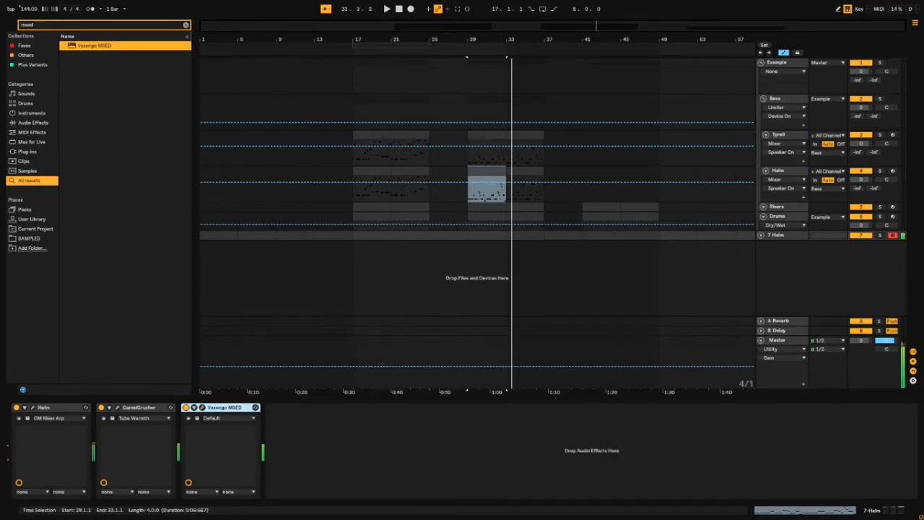
Step: Rename track 7 to Helm and load Tyrell N6 V3 onto a new track
click(780, 236)
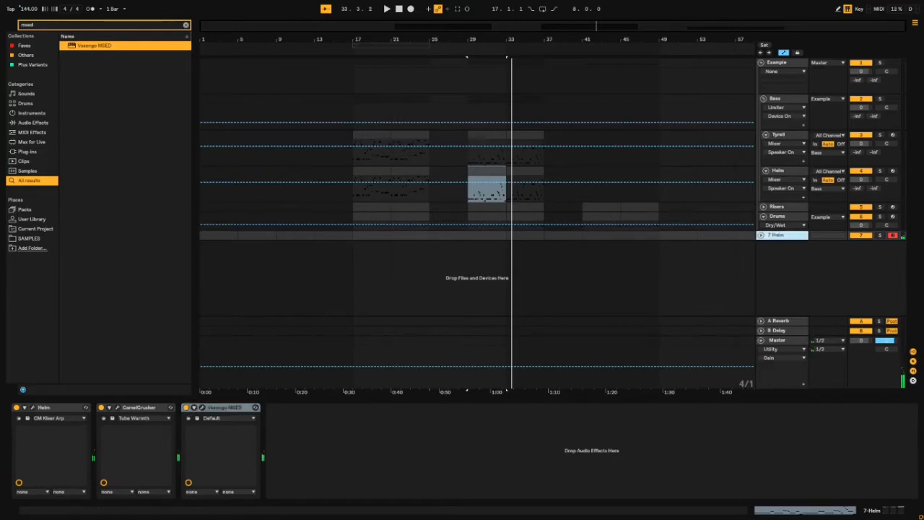
key(ctrl+r)
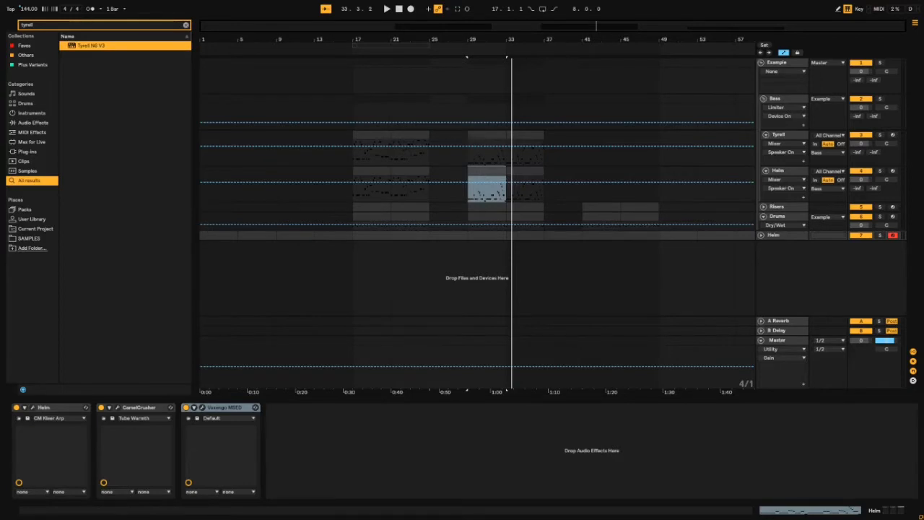
drag(91, 46, 477, 278)
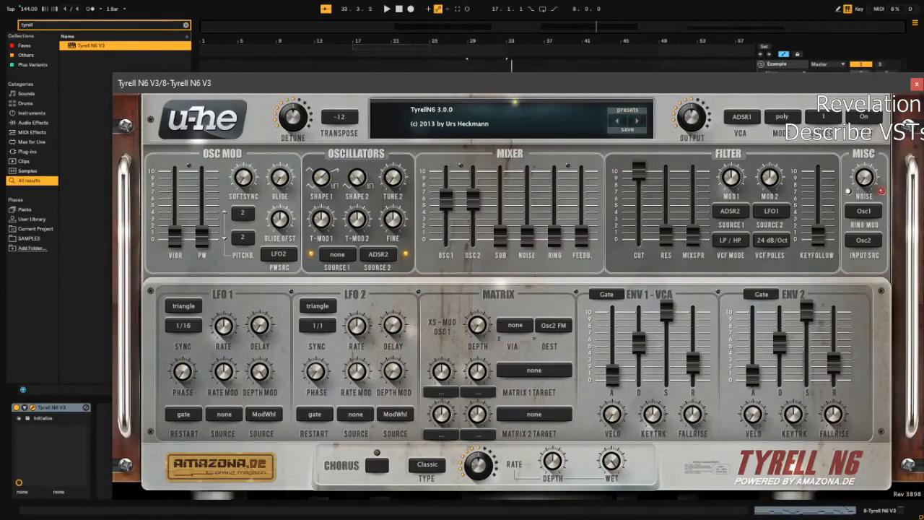
drag(660, 82, 585, 37)
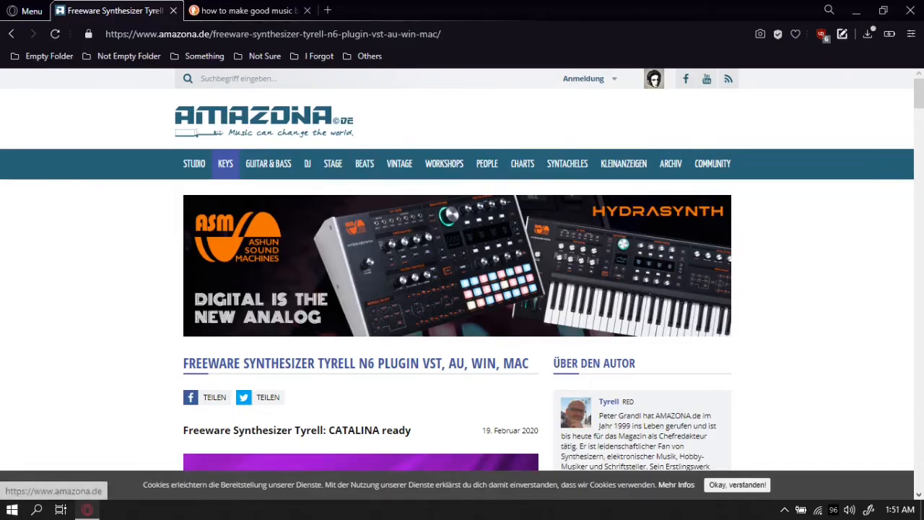
Step: Examine the Tyrell N6 article on amazona.de in the web browser, down to its plug-in download links
scroll(376, 264, down, 1)
scroll(376, 264, down, 3)
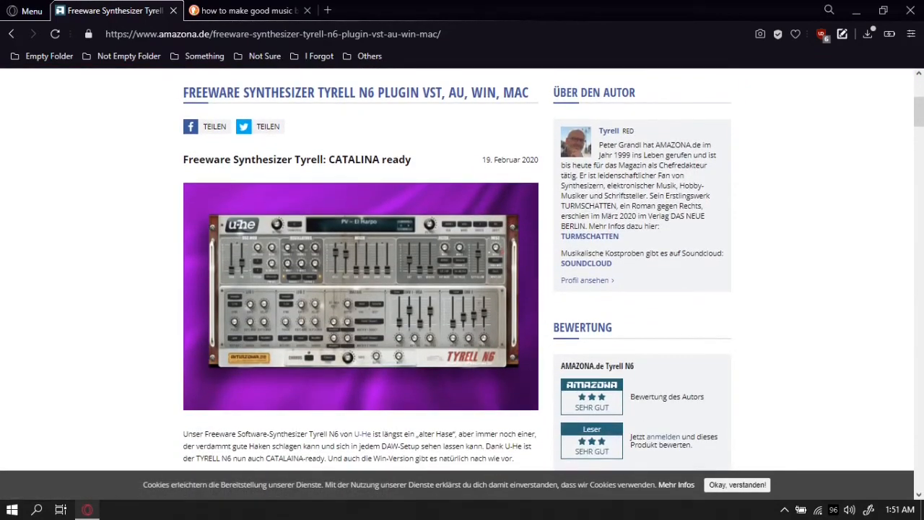
scroll(375, 264, down, 2)
scroll(361, 267, down, 3)
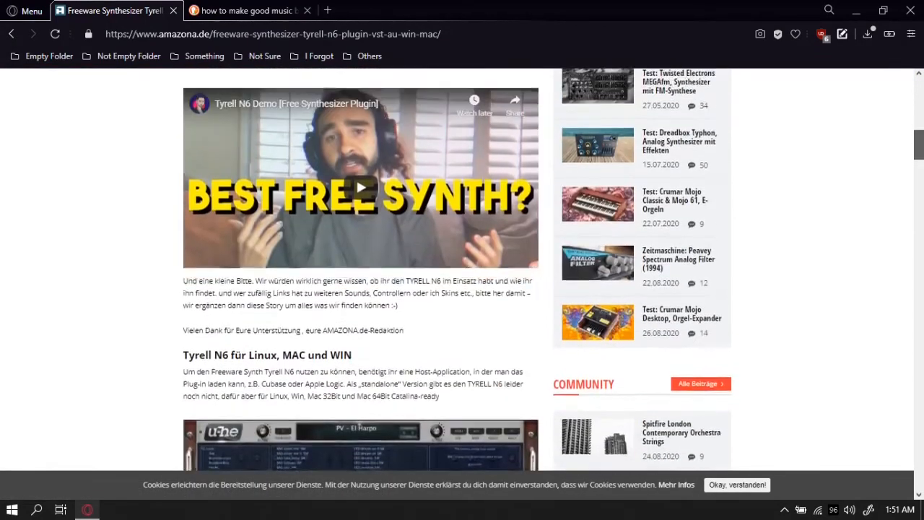
scroll(361, 268, up, 2)
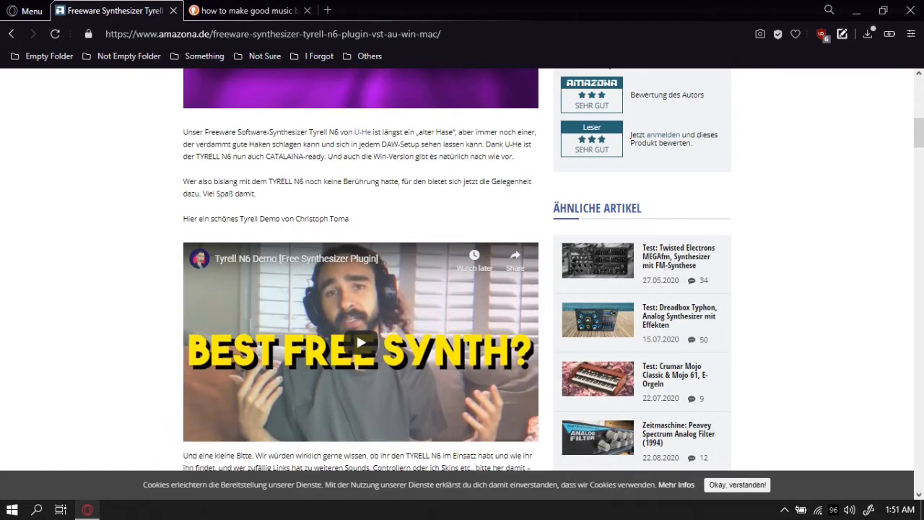
scroll(361, 267, down, 7)
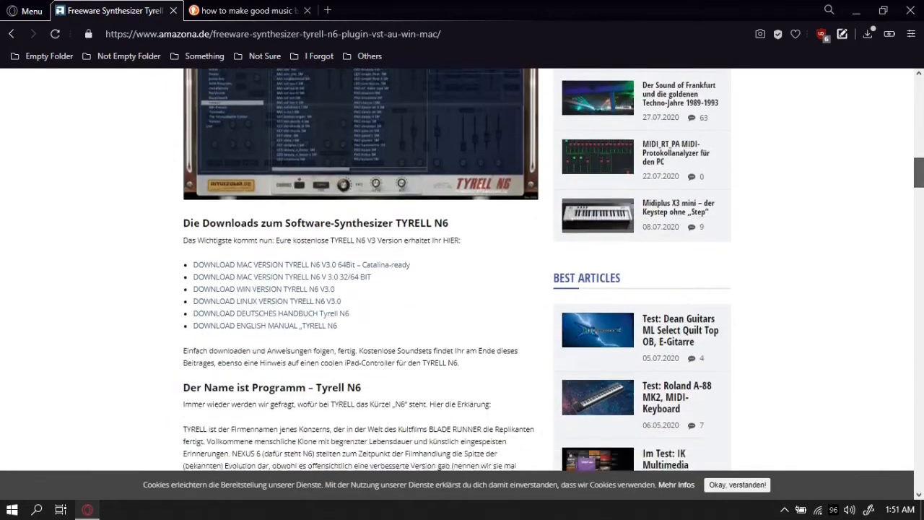
drag(682, 227, 267, 264)
drag(375, 327, 625, 216)
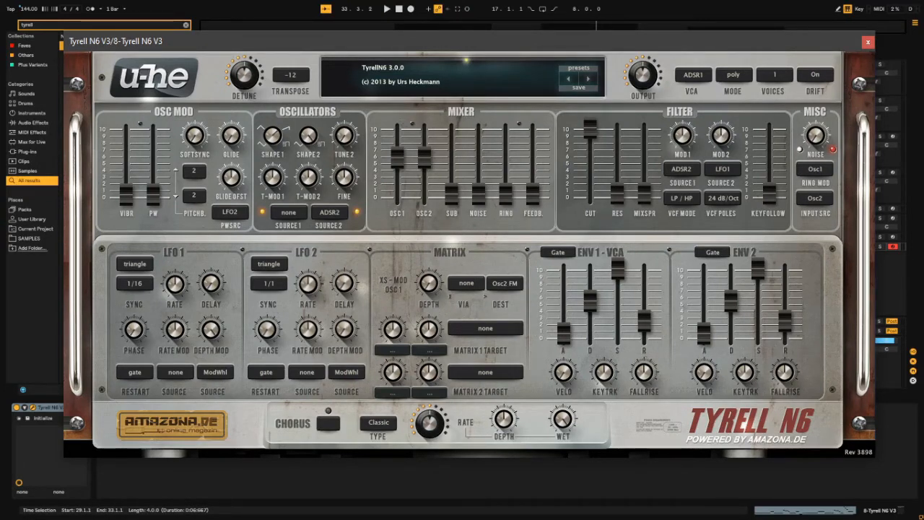
Step: Set Tyrell N6's voice mode to legato and its voice stack to 7
click(733, 74)
click(770, 113)
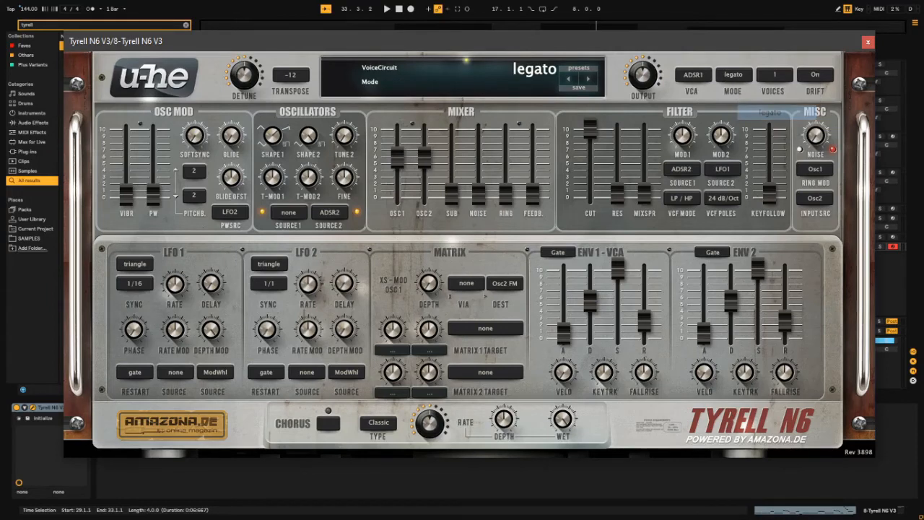
click(773, 76)
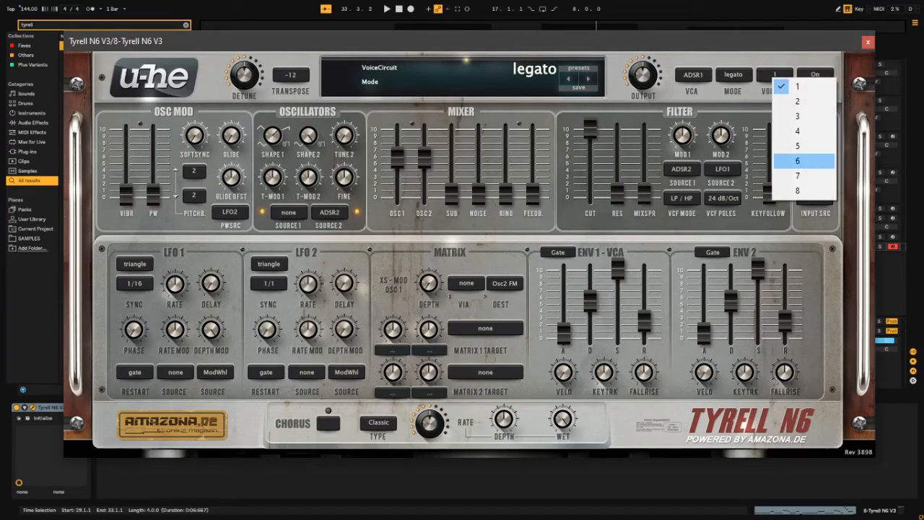
click(798, 176)
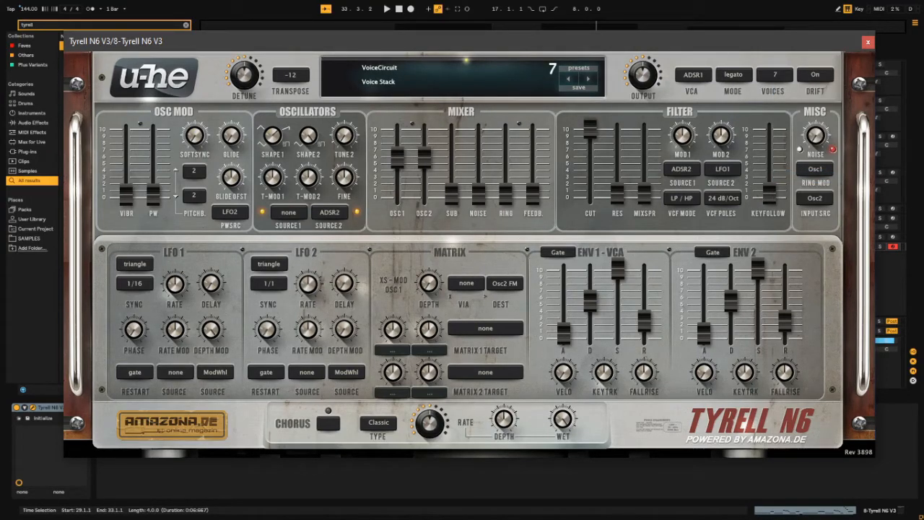
Step: Lower the computer keyboard by one octave and set Tyrell N6's transpose to 0
click(773, 74)
click(798, 176)
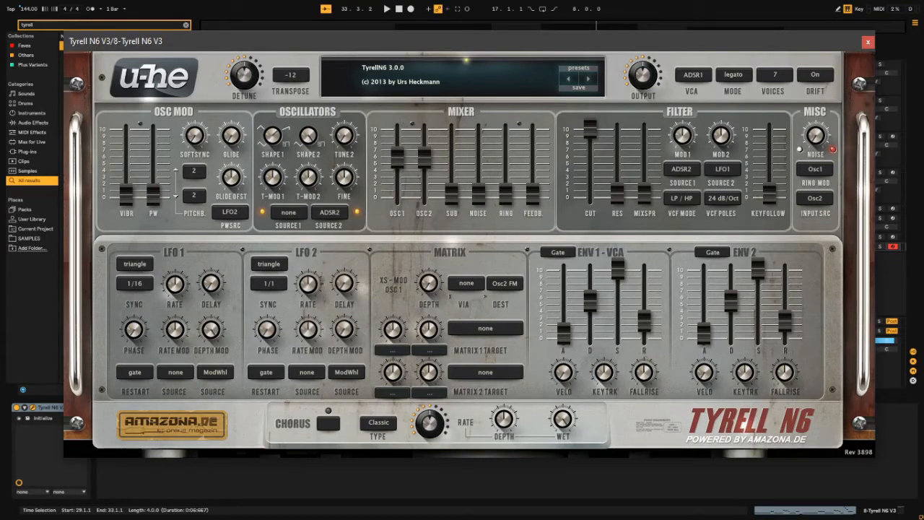
key(a)
key(z)
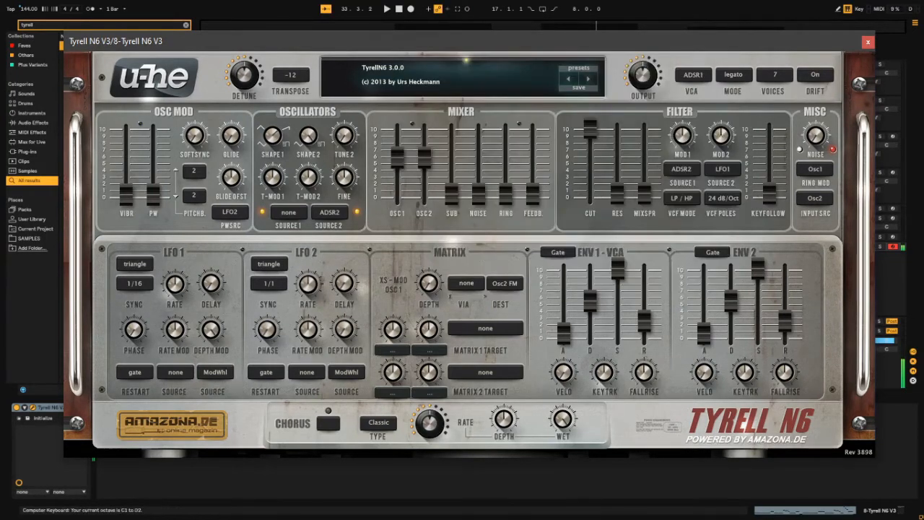
click(291, 74)
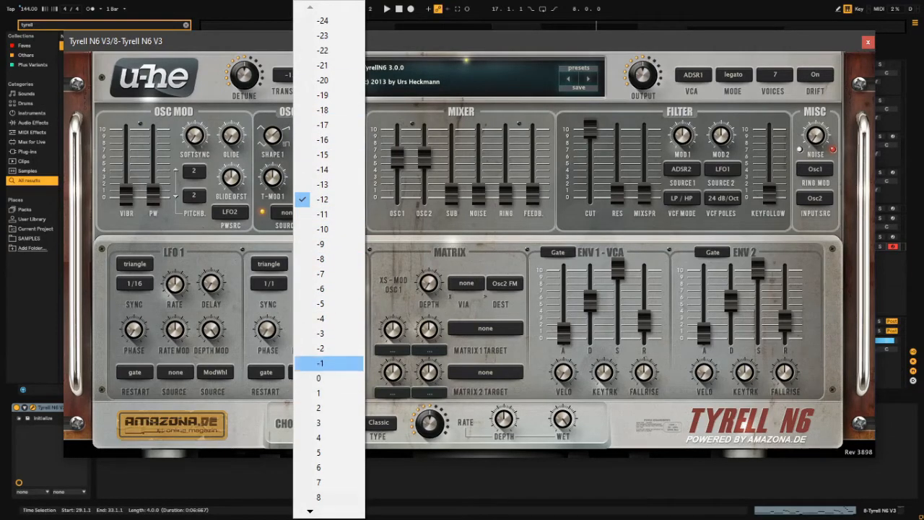
click(319, 363)
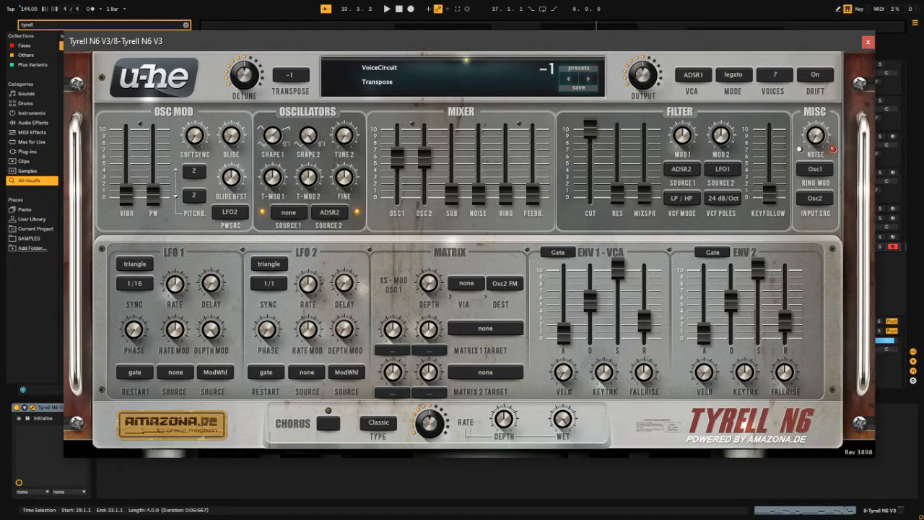
click(291, 74)
click(319, 372)
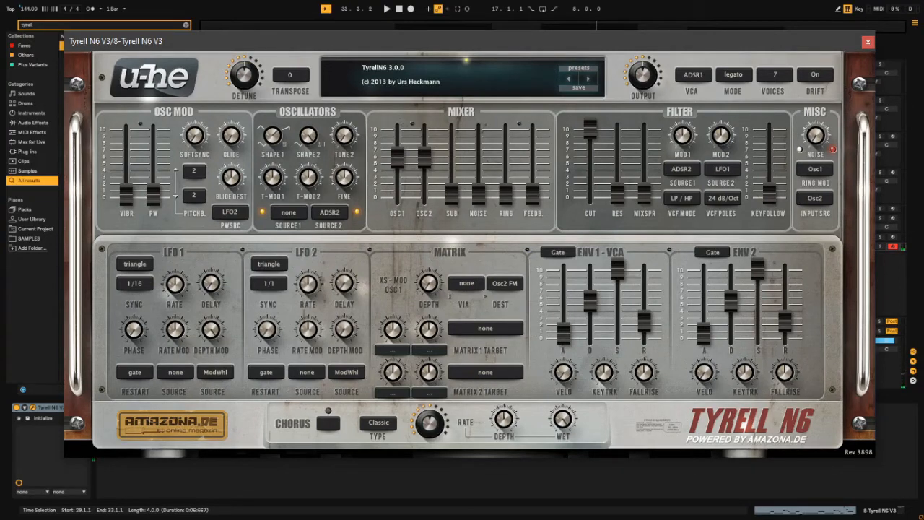
Step: Adjust oscillator 2's shape and tune modulation, and raise both oscillators' mixer levels to -10.00
drag(309, 135, 308, 142)
click(308, 177)
drag(308, 177, 308, 91)
mouse_move(397, 158)
mouse_down()
mouse_move(397, 146)
mouse_move(425, 154)
mouse_move(397, 138)
mouse_move(424, 151)
mouse_move(398, 164)
mouse_move(397, 148)
mouse_move(425, 162)
mouse_move(425, 143)
mouse_move(397, 149)
mouse_move(398, 137)
mouse_move(397, 147)
mouse_up()
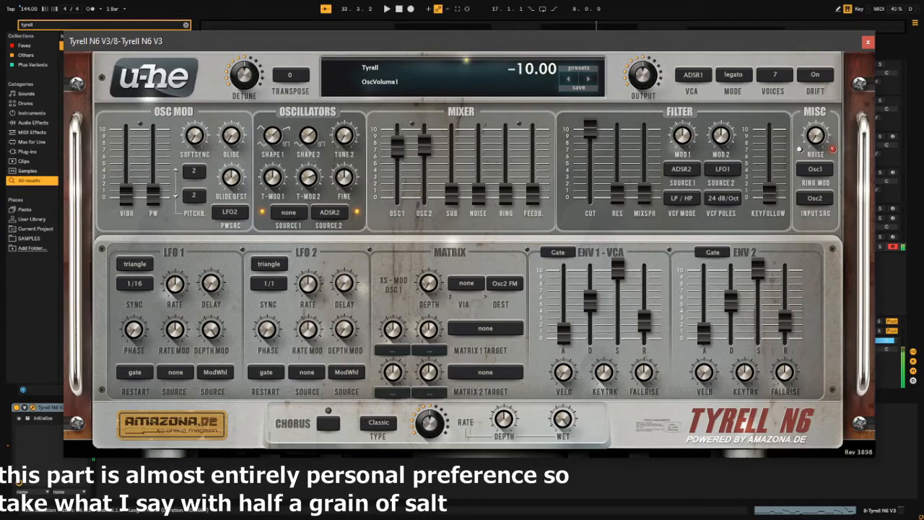
Step: Raise the mixer's feedback to about 5, ring to about 3.5 and noise slightly, with noise colour at 3.00, and try out the glide
drag(533, 194, 533, 164)
drag(505, 192, 533, 157)
drag(816, 136, 816, 132)
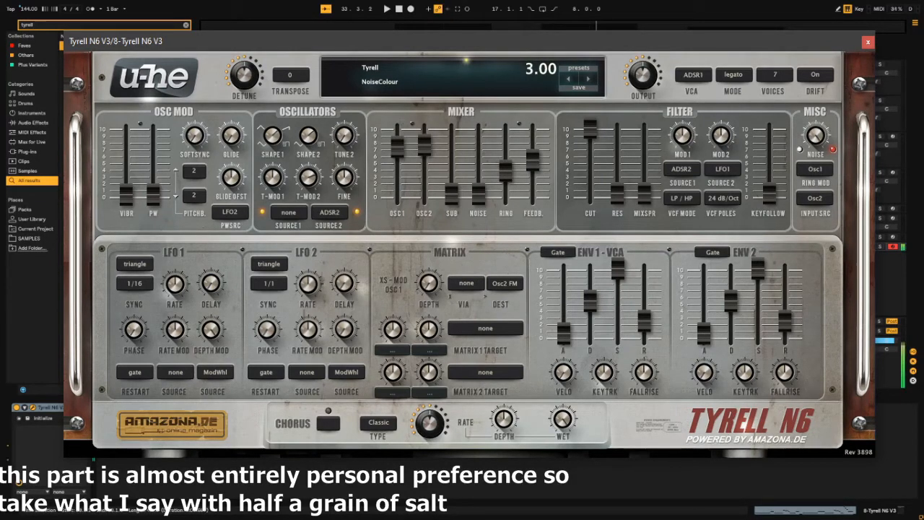
drag(478, 195, 478, 189)
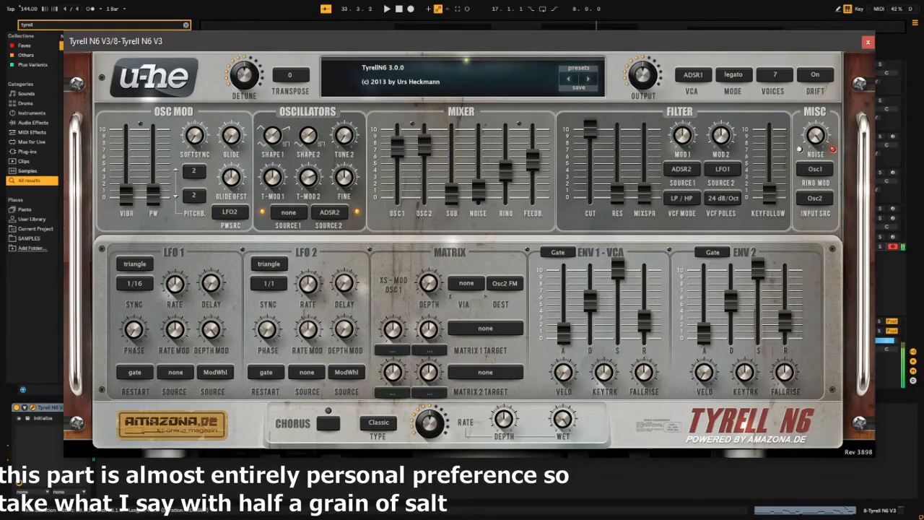
drag(232, 135, 195, 101)
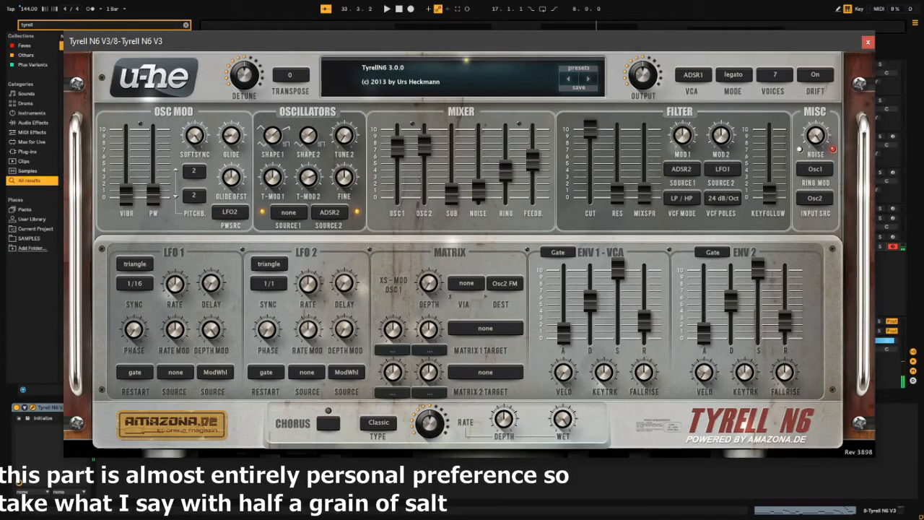
Step: Set envelope 1's decay to 100 and its release to 28.80
drag(590, 300, 590, 269)
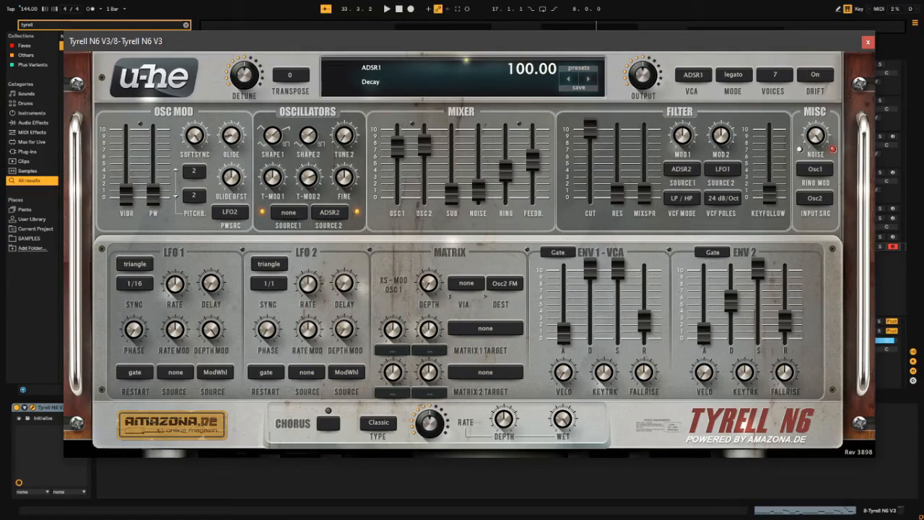
click(564, 332)
click(618, 269)
click(645, 320)
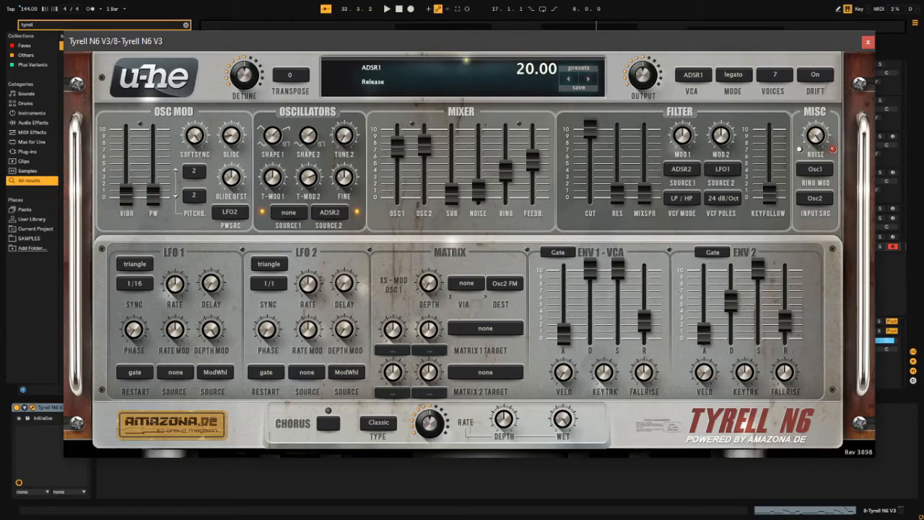
drag(644, 320, 644, 312)
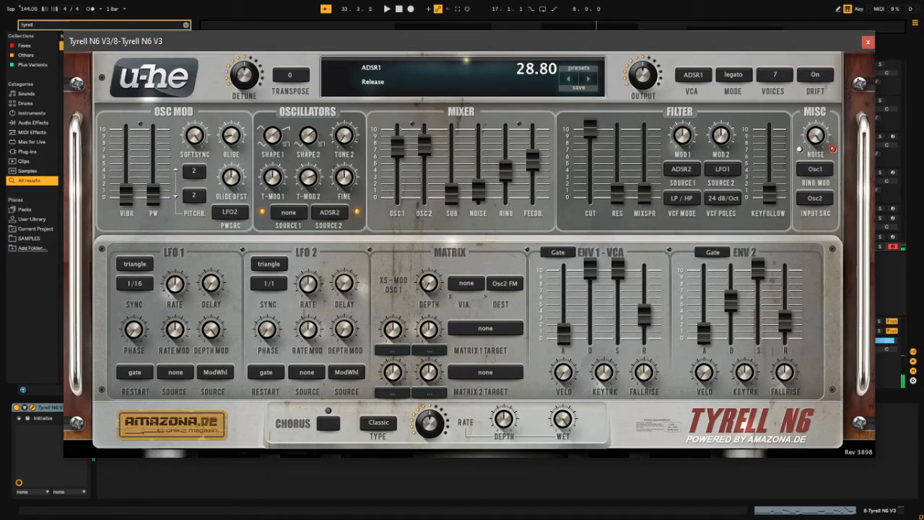
Step: Turn on Tyrell N6's chorus with the Dramatic type and lower its wet amount to 18
click(328, 423)
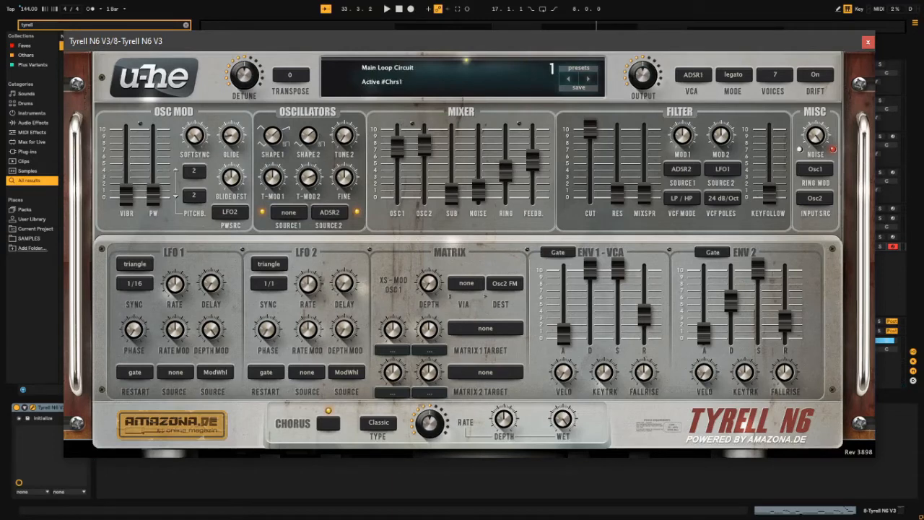
click(388, 424)
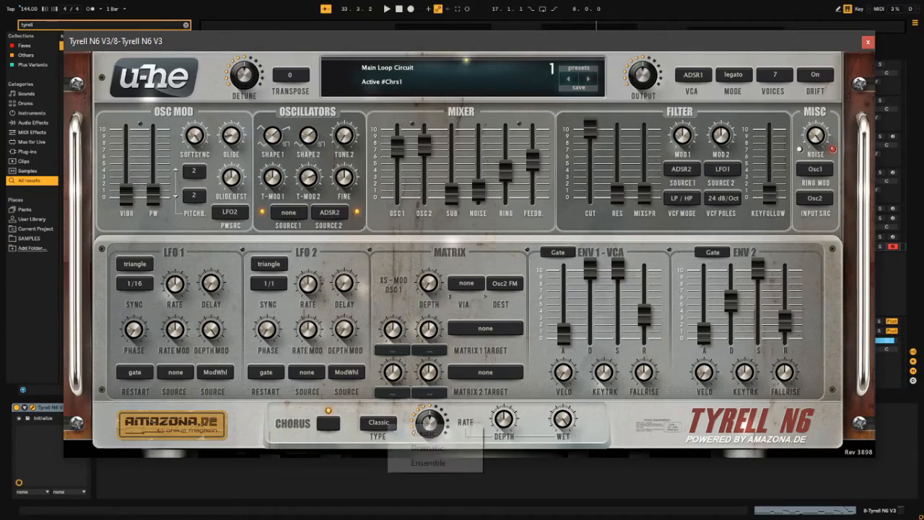
click(419, 448)
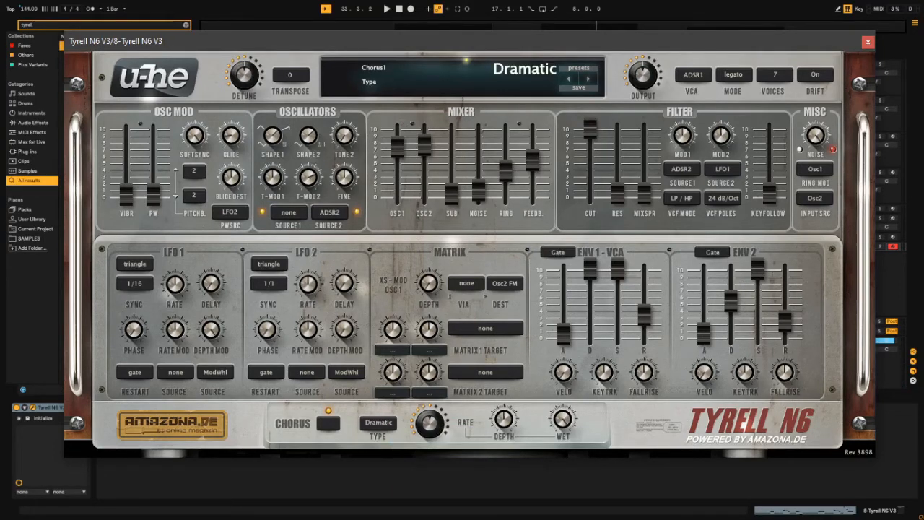
drag(563, 419, 562, 476)
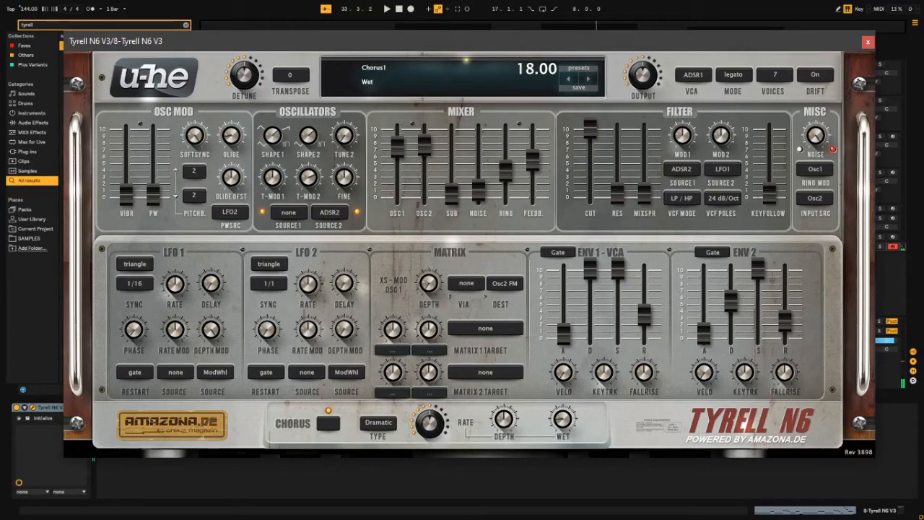
Step: Set the chorus rate to 69 and fine-tune its depth and wet amount
drag(504, 419, 504, 429)
drag(430, 423, 429, 409)
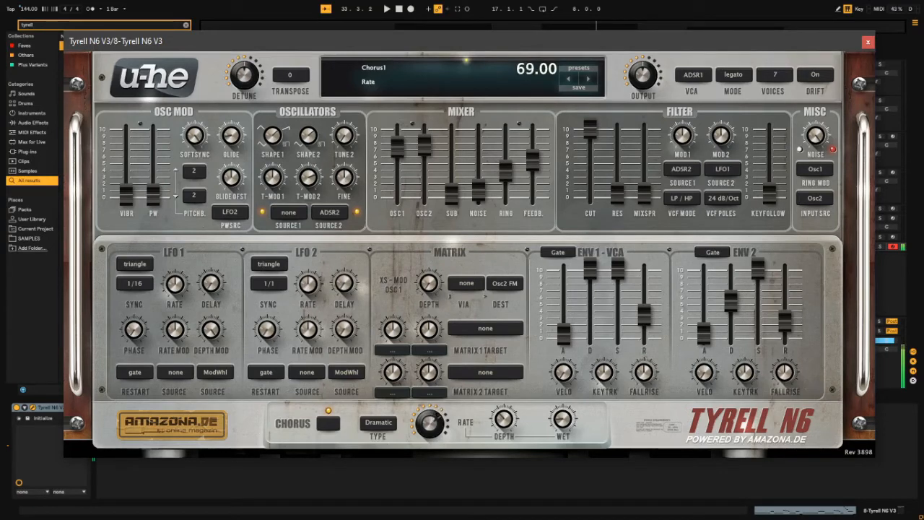
drag(504, 418, 504, 415)
drag(563, 419, 563, 424)
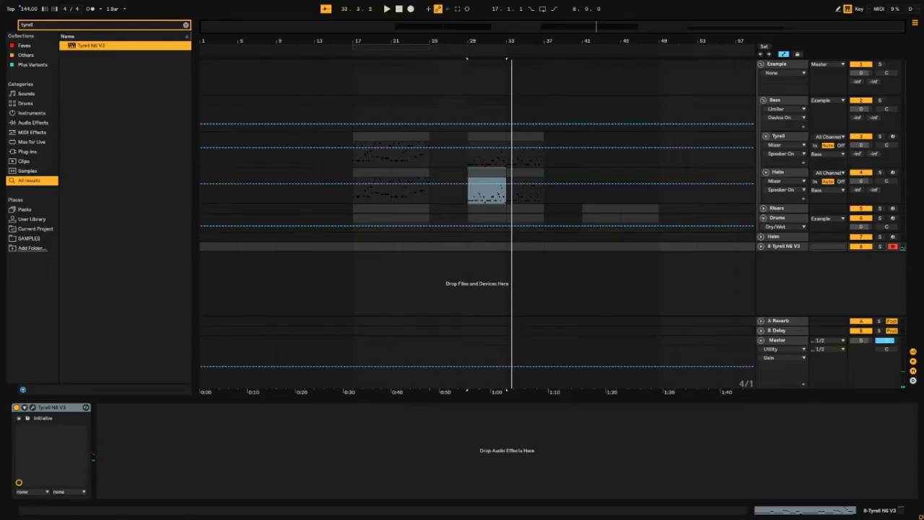
Step: Find CamelCrusher in the browser and load it after Tyrell N6 on track 8
key(ctrl+f)
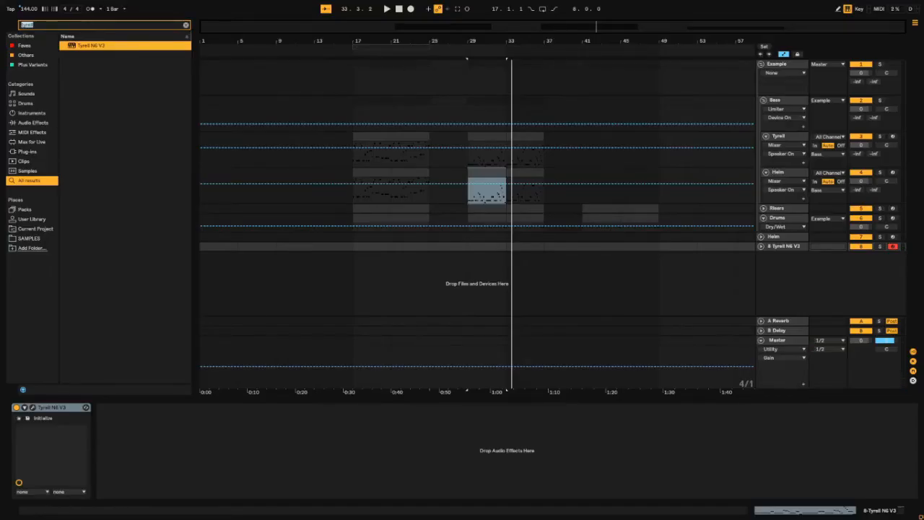
text(camelc)
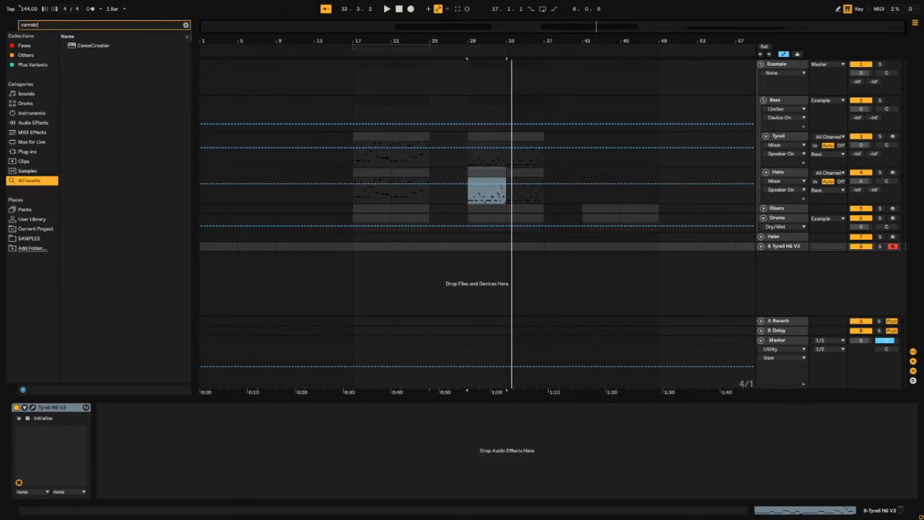
key(Down)
key(Return)
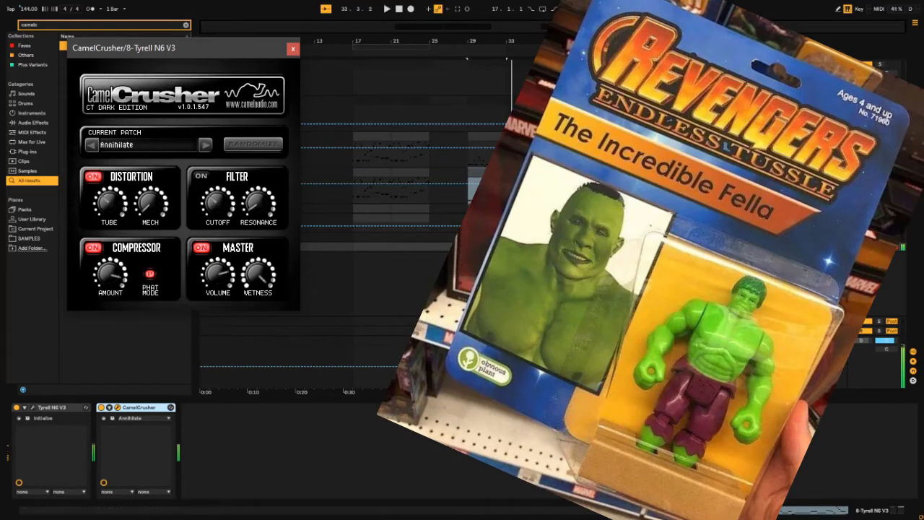
Step: Load CamelCrusher's Tube Warmth patch, switch its compressor on and hide the plug-in window
click(162, 145)
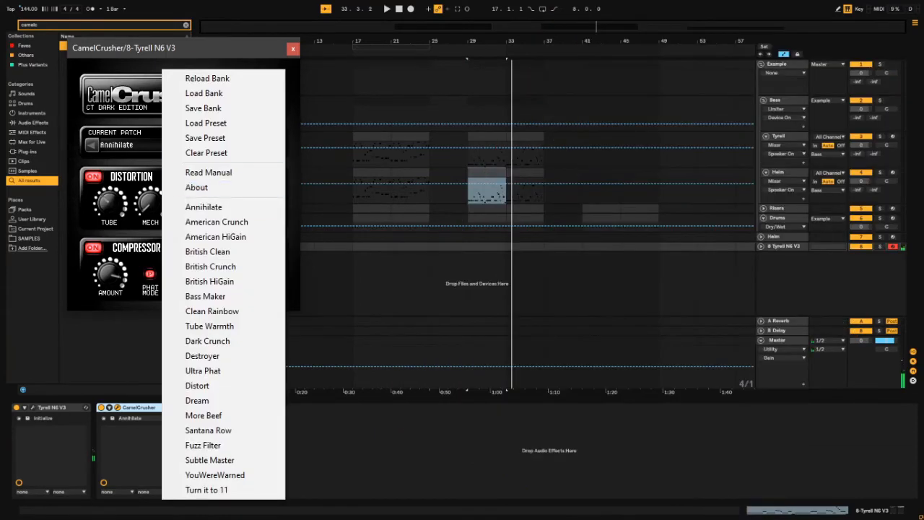
click(209, 326)
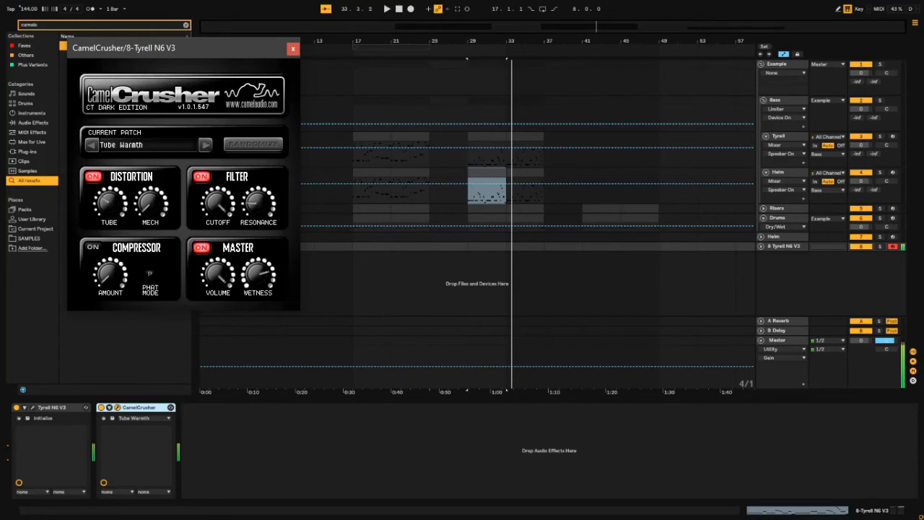
key(z)
click(93, 248)
key(ctrl+alt+p)
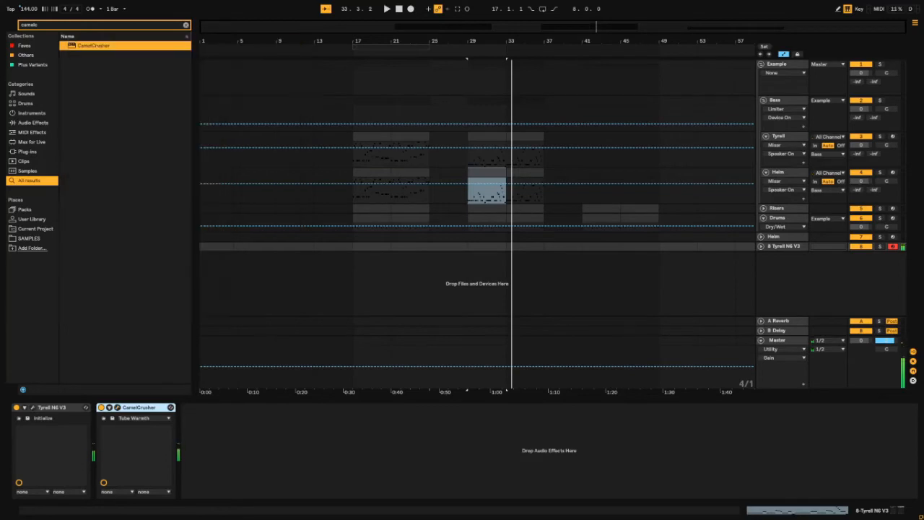
Step: Find Voxengo MSED in the browser, load it after CamelCrusher and move its window clear of the tracks
key(ctrl+f)
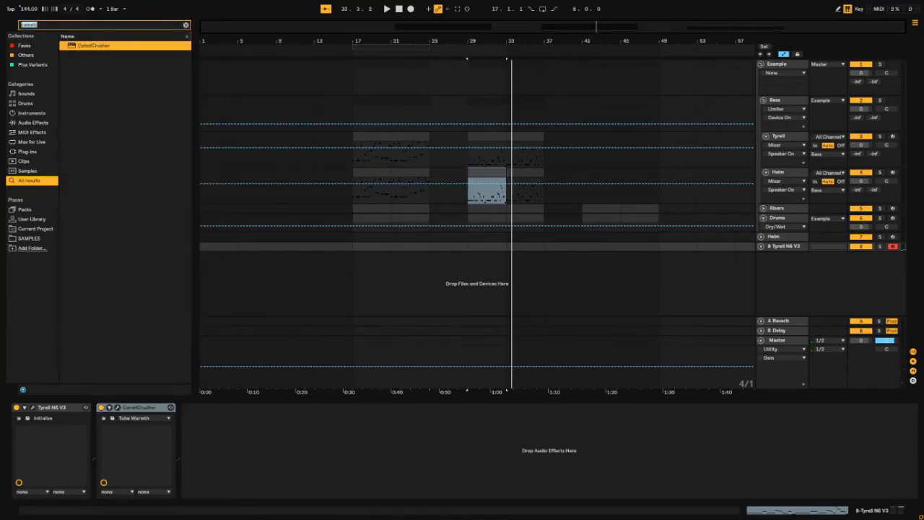
text(msed)
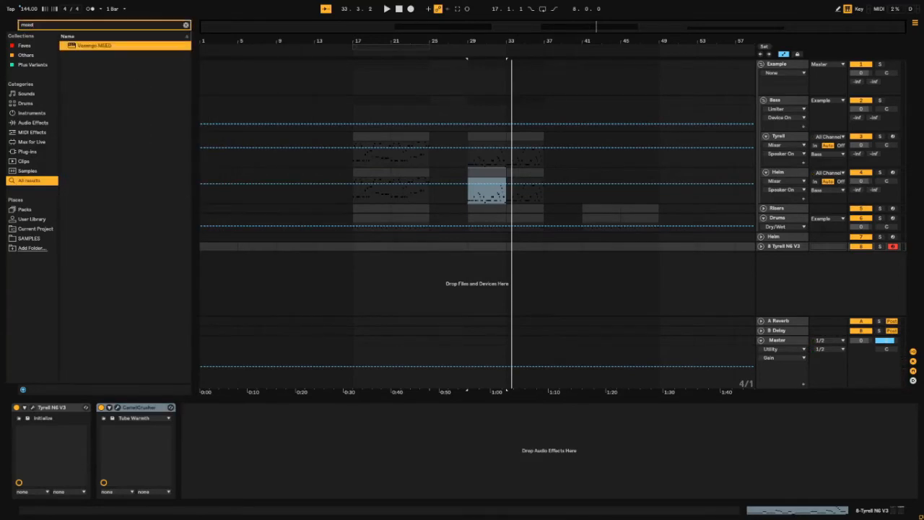
key(Return)
drag(279, 58, 491, 356)
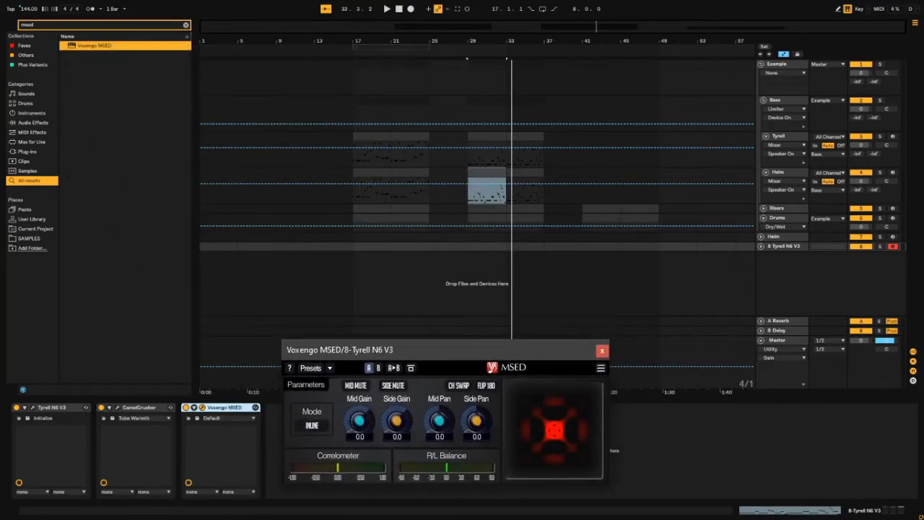
Step: Set MSED's mid gain to -4.0, audition the sound and hide the plug-in window
click(360, 437)
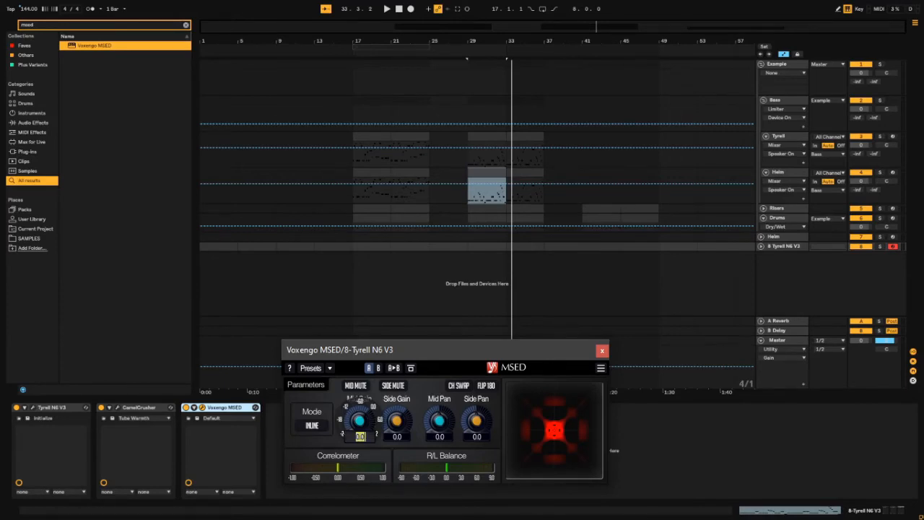
text(-4)
key(Return)
key(space)
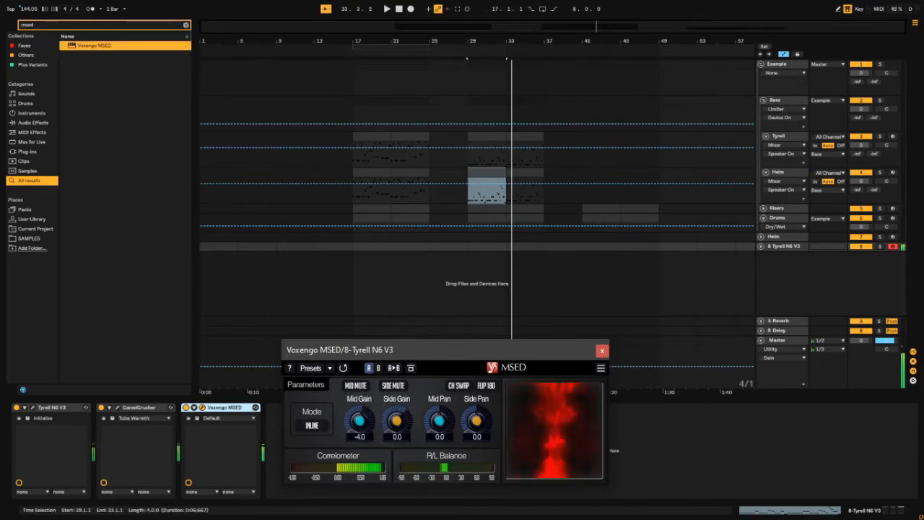
key(ctrl+alt+p)
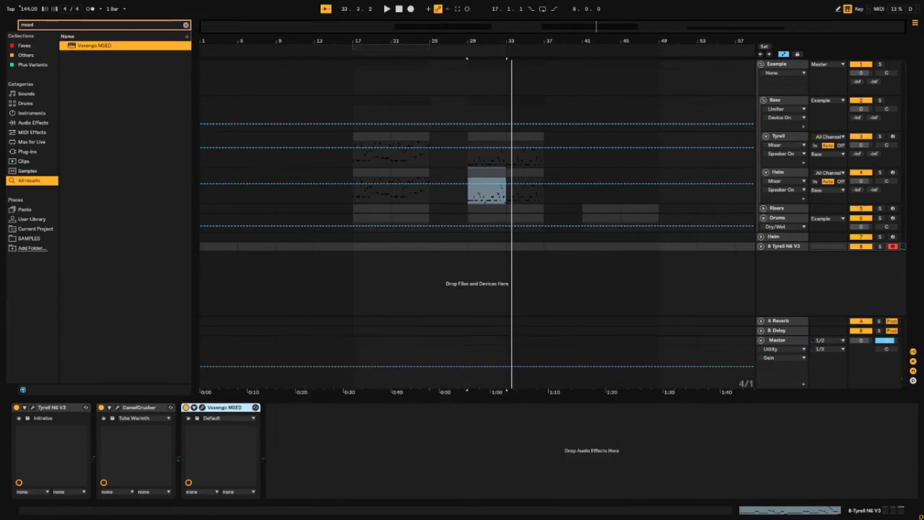
Step: Rename the Tyrell N6 V3 track as Tyrell
click(784, 247)
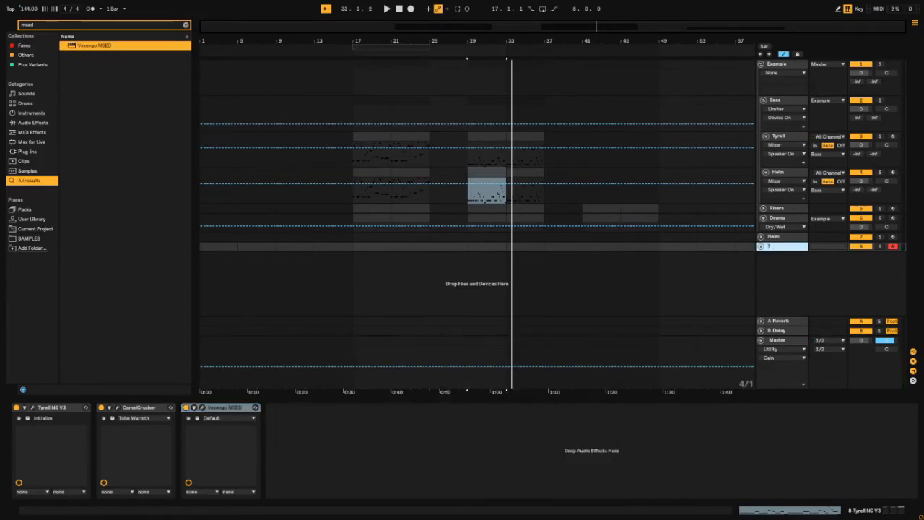
text(l)
key(Return)
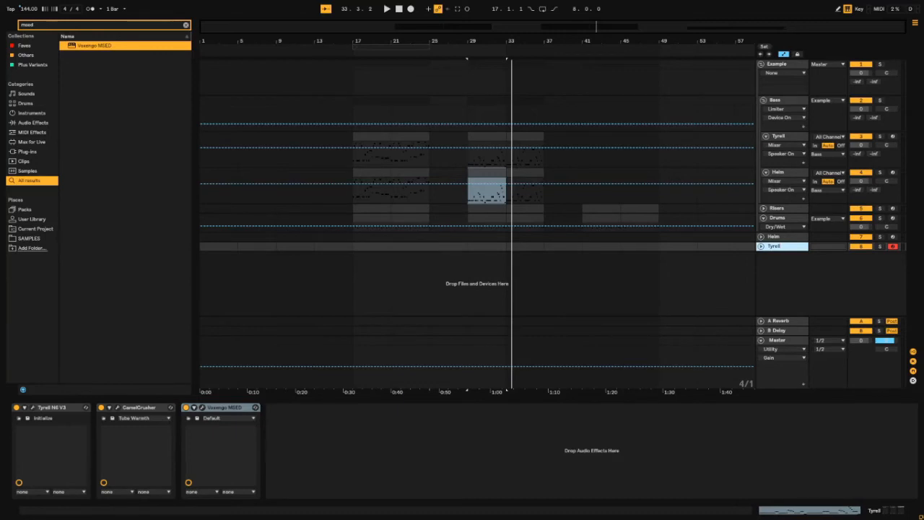
Step: Group the new Helm and Tyrell tracks and name the group Bass
key(shift+Up)
key(ctrl+g)
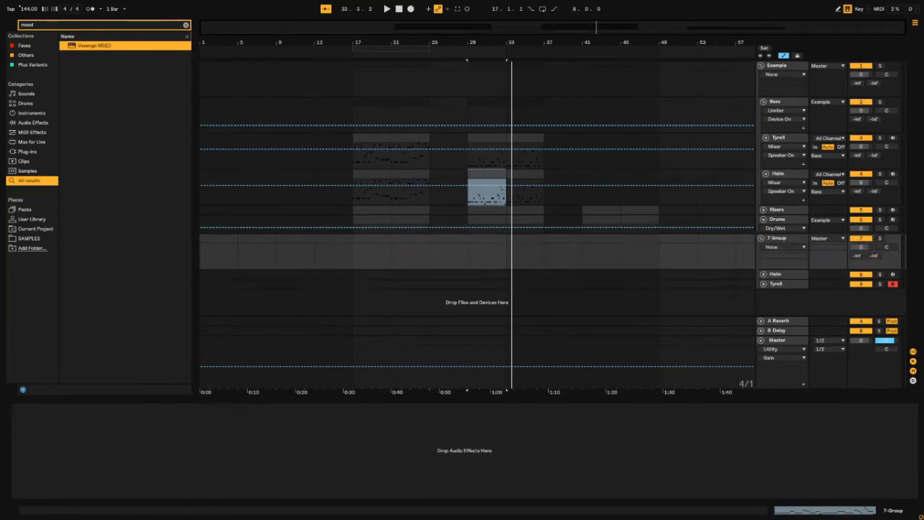
right_click(786, 244)
key(ctrl+r)
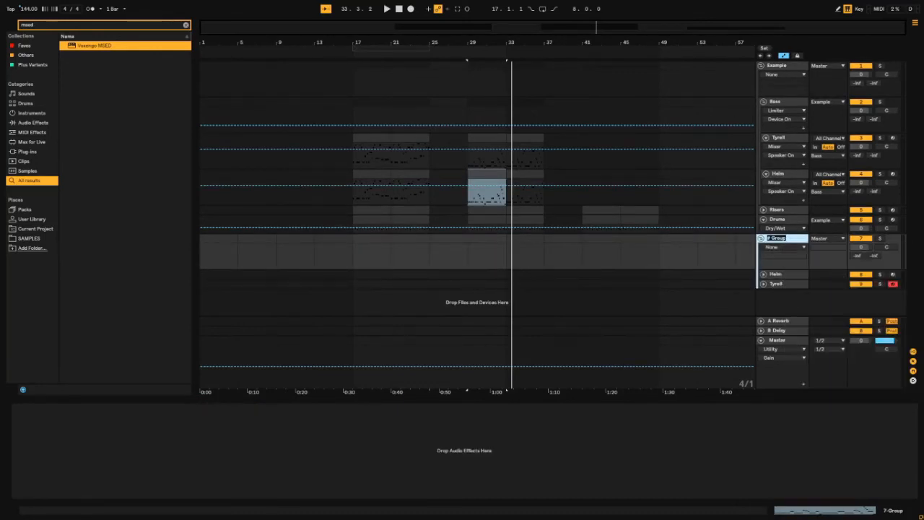
text(Bass)
key(Return)
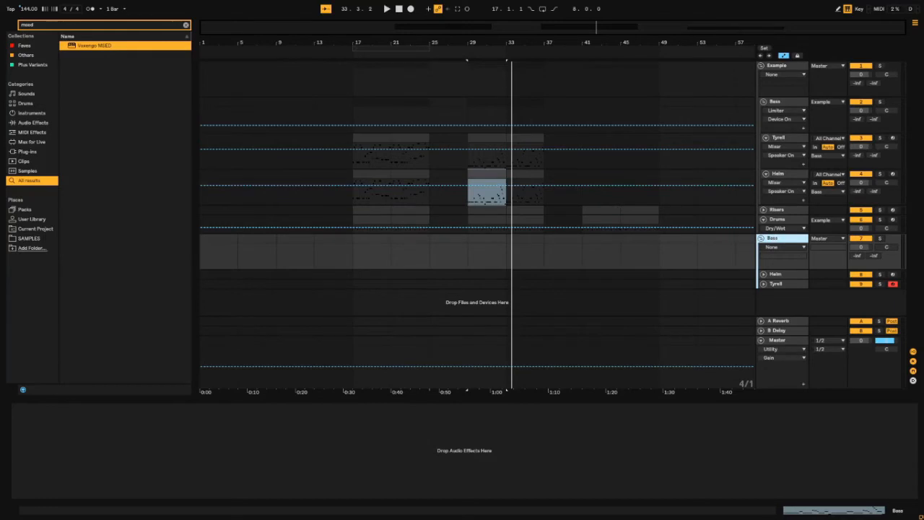
Step: Insert a four-bar MIDI clip at bar 41 on the new Helm track and open it for editing
click(582, 275)
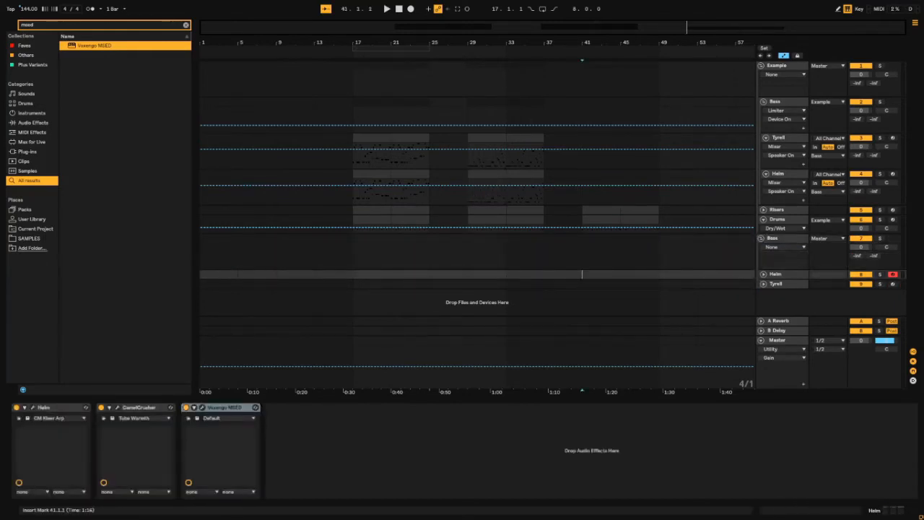
key(ctrl+shift+m)
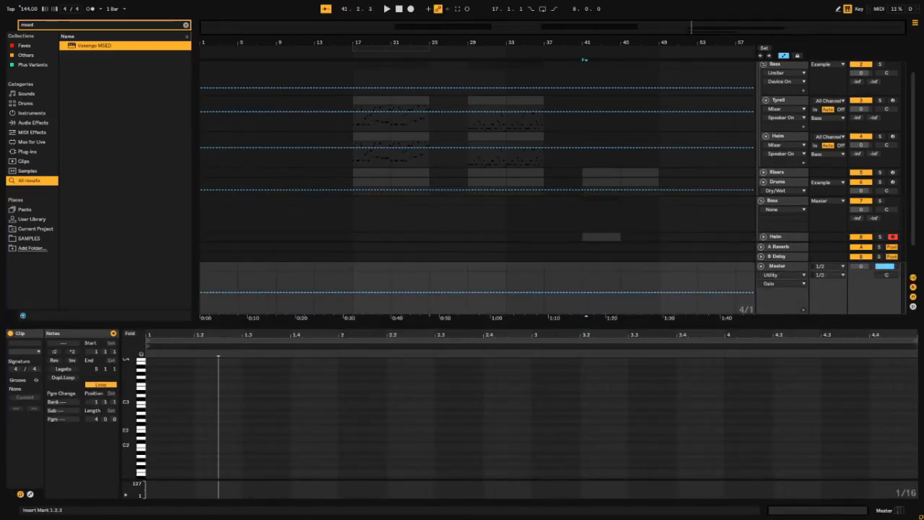
scroll(477, 166, down, 2)
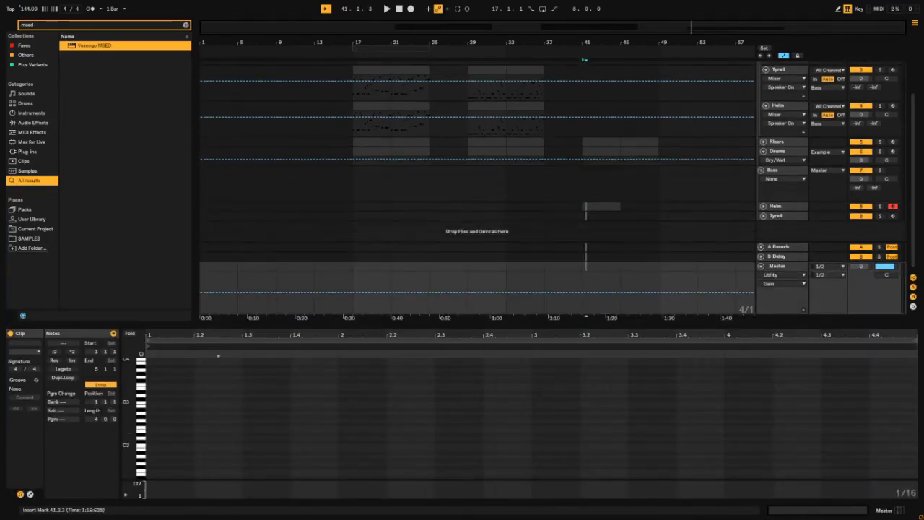
double_click(599, 207)
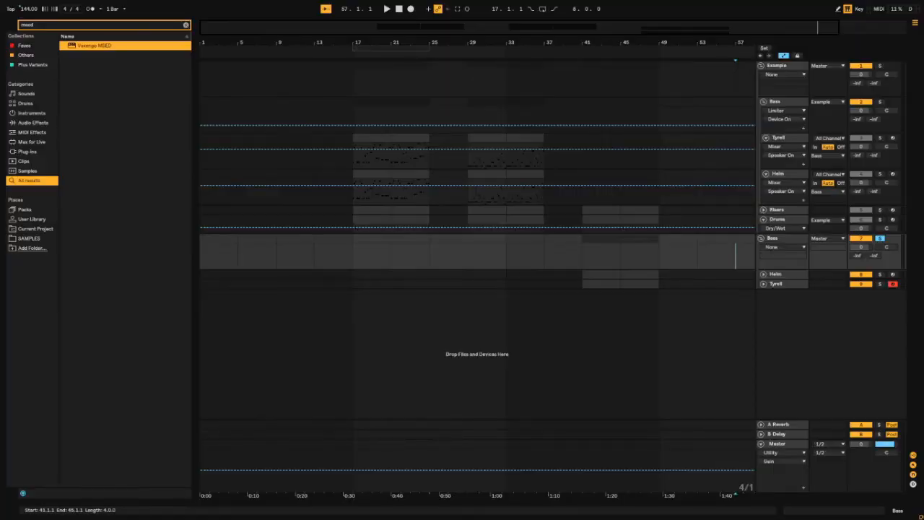
Step: Expand the new Helm and Tyrell tracks inside the Bass group and play their clips from bar 41
click(601, 275)
click(764, 275)
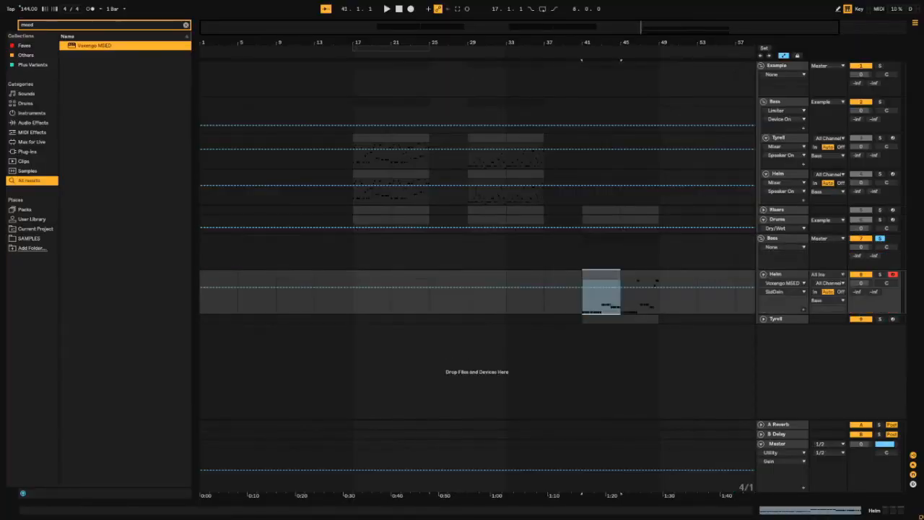
click(764, 319)
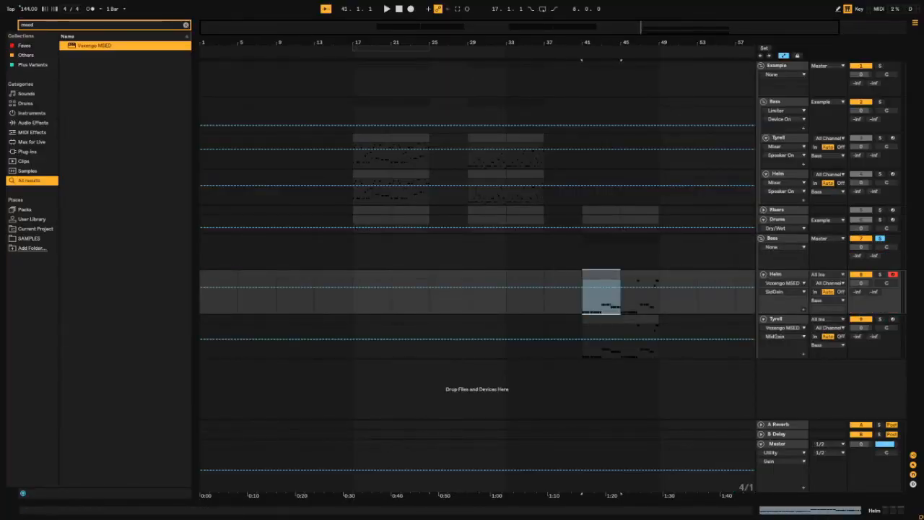
key(space)
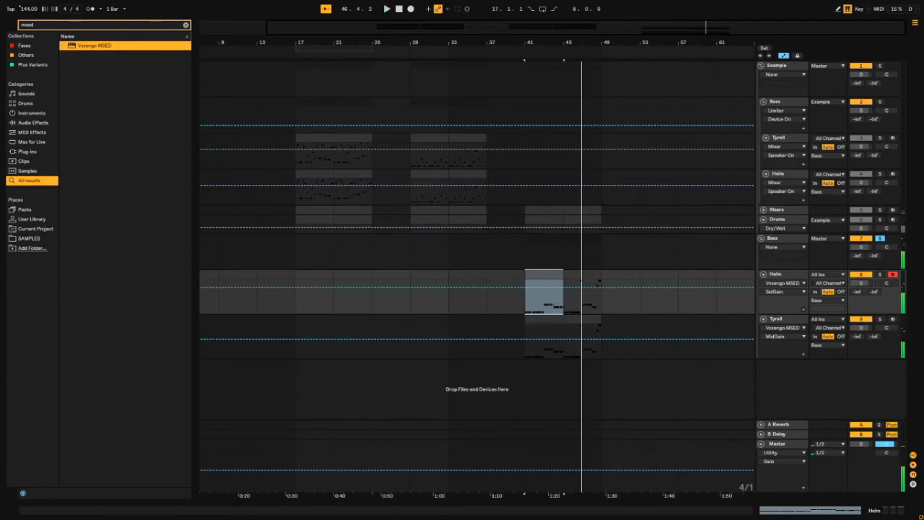
Step: Set the mid gain of the new Tyrell track's Voxengo MSED to -2.0 and audition both layers
click(777, 319)
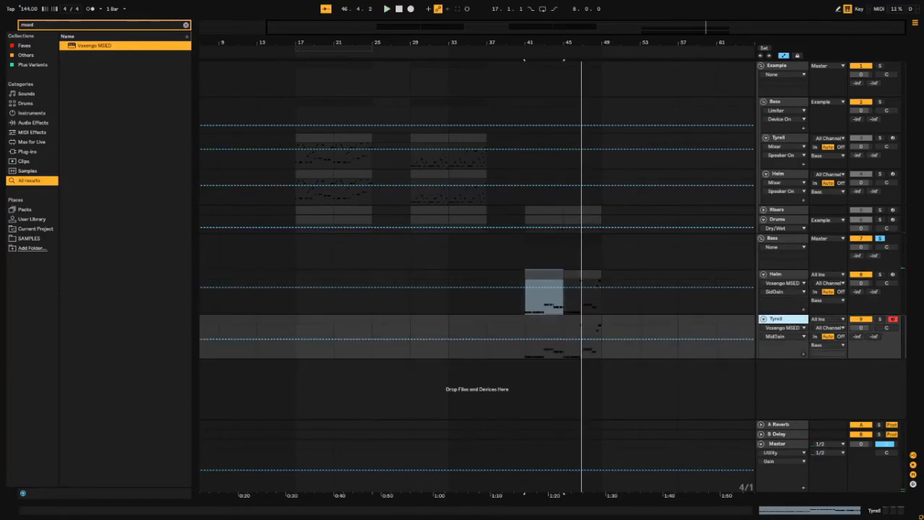
double_click(777, 319)
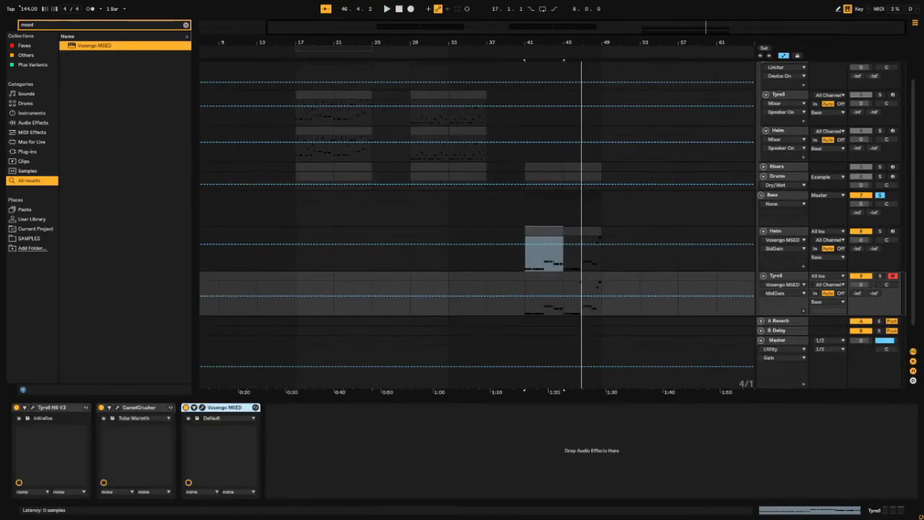
click(202, 408)
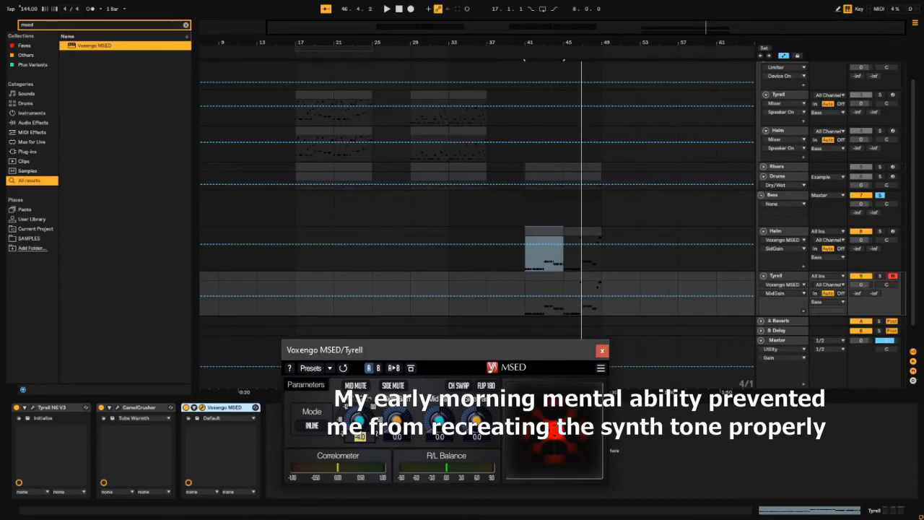
text(-2)
key(Return)
key(space)
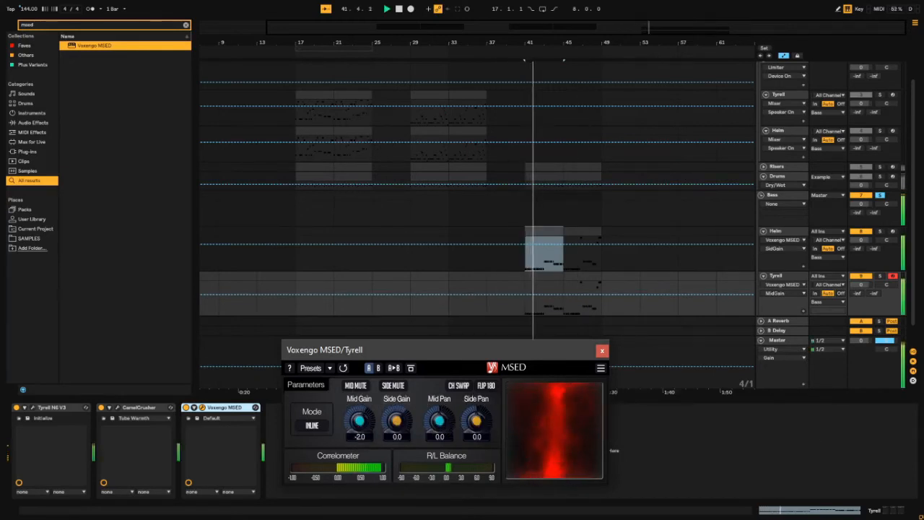
Step: Try a side gain of -2.0 in Tyrell's MSED and return it to 0.0
click(397, 437)
text(-2)
key(Return)
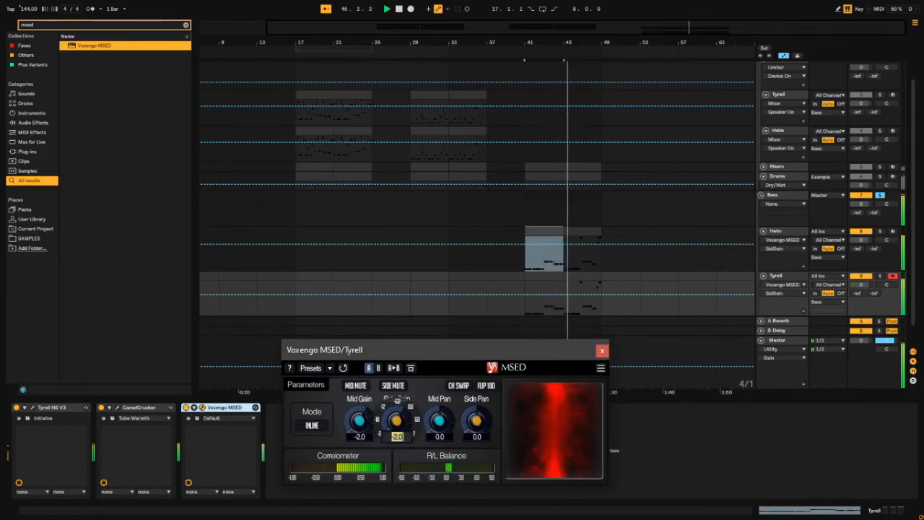
text(0)
key(Return)
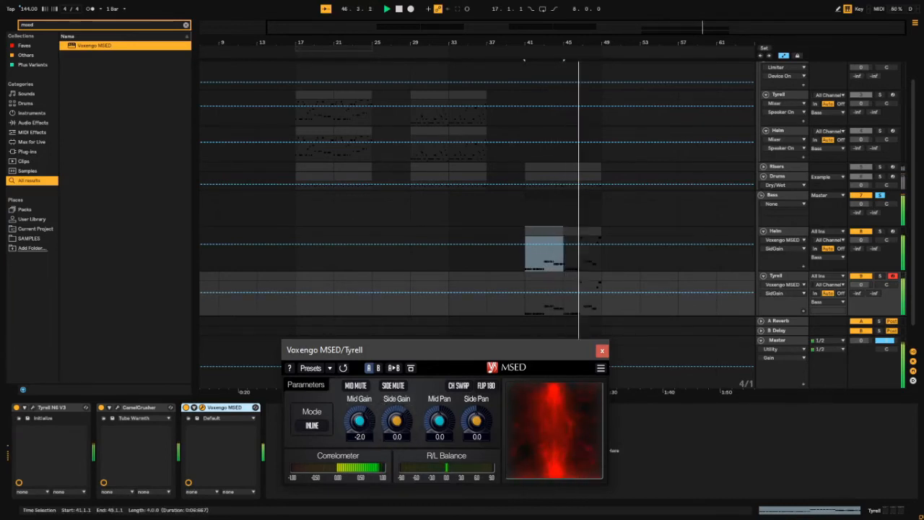
Step: Check Tyrell's CamelCrusher settings while auditioning the soloed Tyrell track from bar 41, and close both plug-in windows
click(602, 350)
click(170, 407)
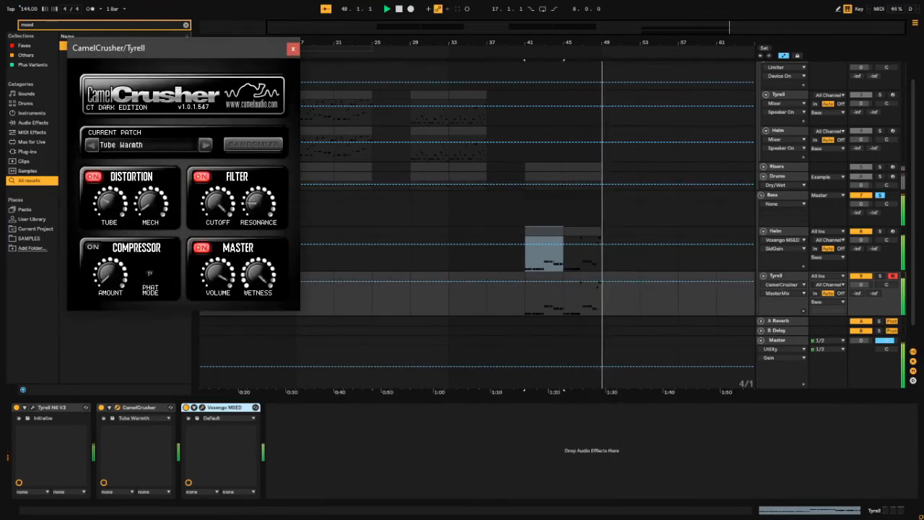
click(880, 276)
key(space)
key(space)
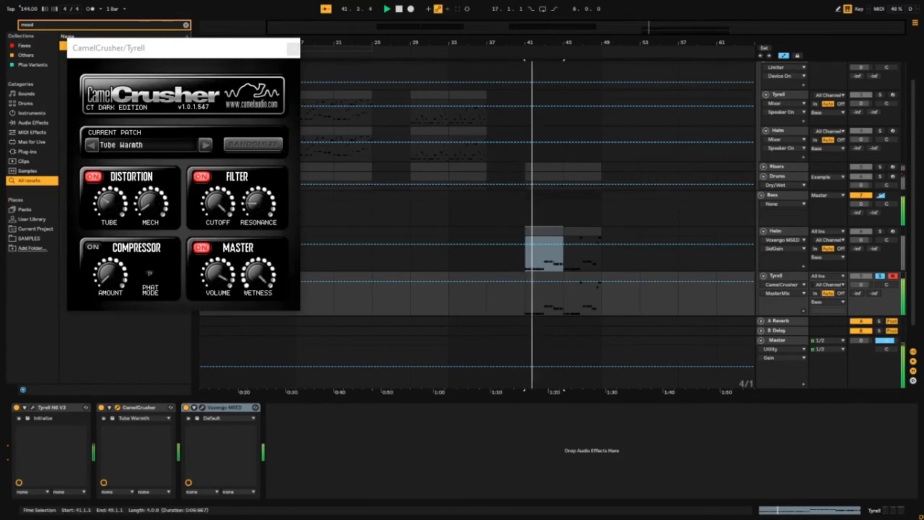
click(292, 49)
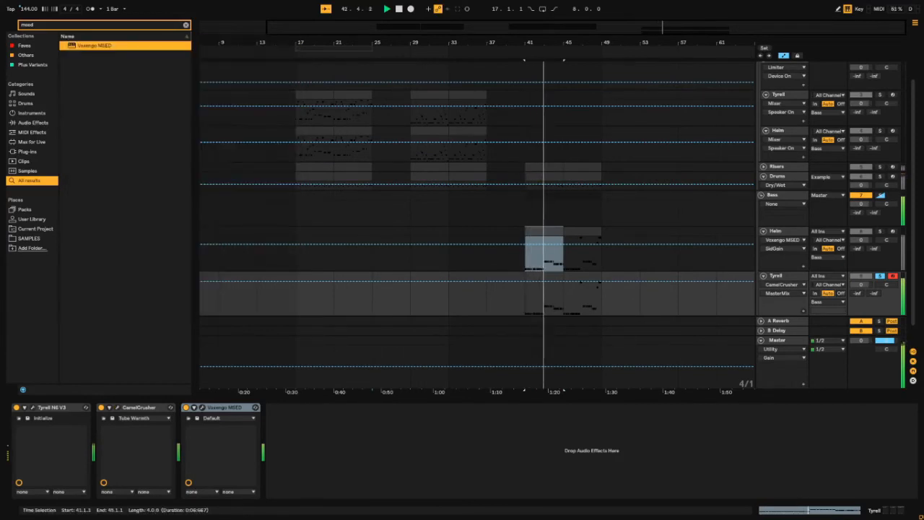
Step: Raise the mid gain of Tyrell's MSED to 2.0 and solo the whole new Bass group again
click(202, 407)
drag(359, 418, 359, 414)
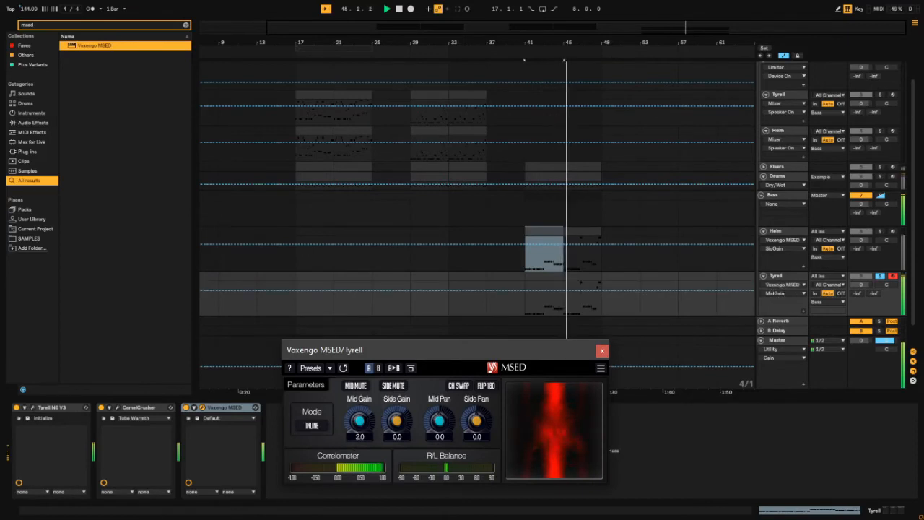
click(880, 194)
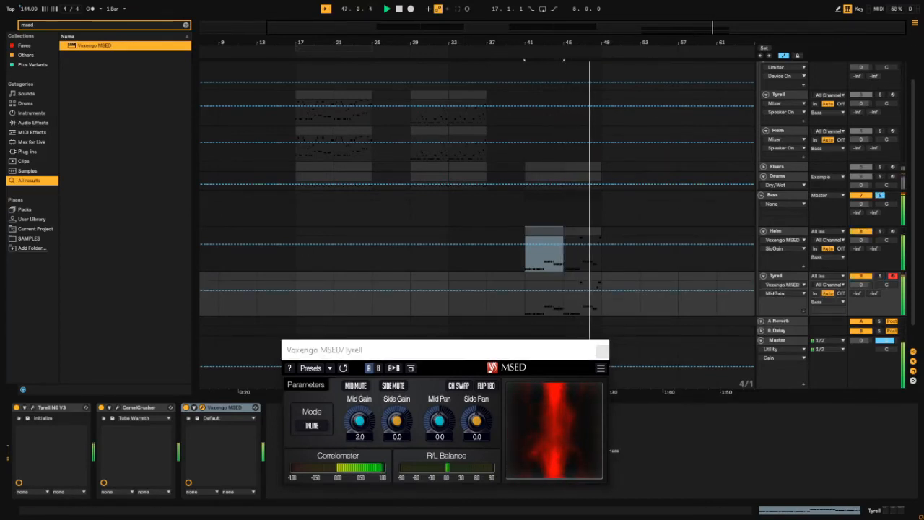
click(359, 421)
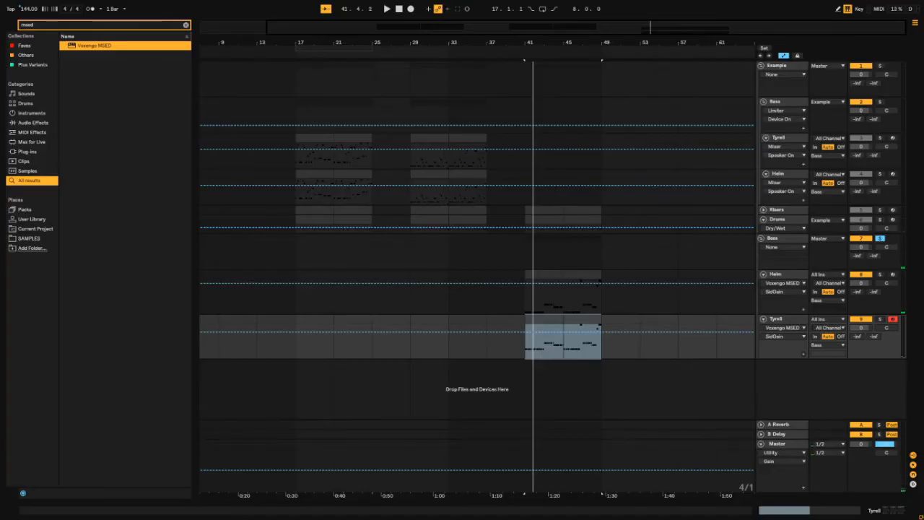
Step: Find Chorus in the browser, load it on the new Bass group and set its dry/wet to 25%
click(781, 238)
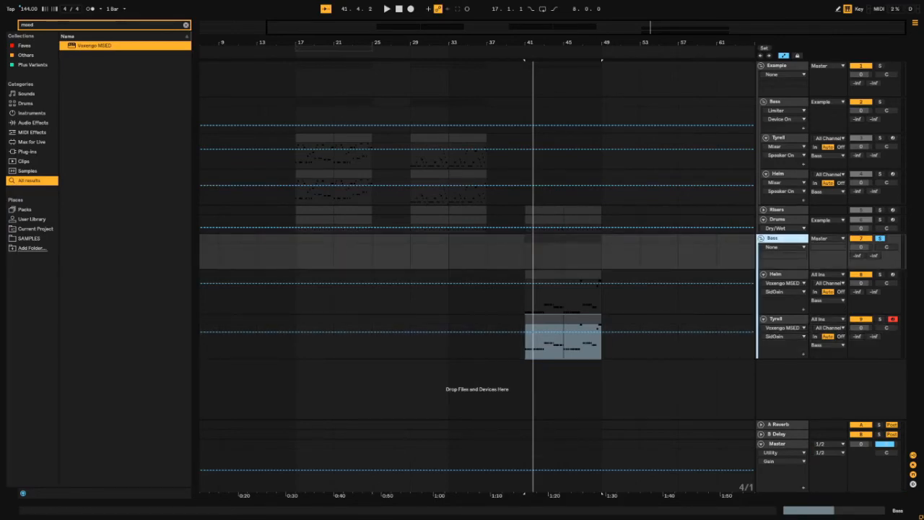
click(34, 25)
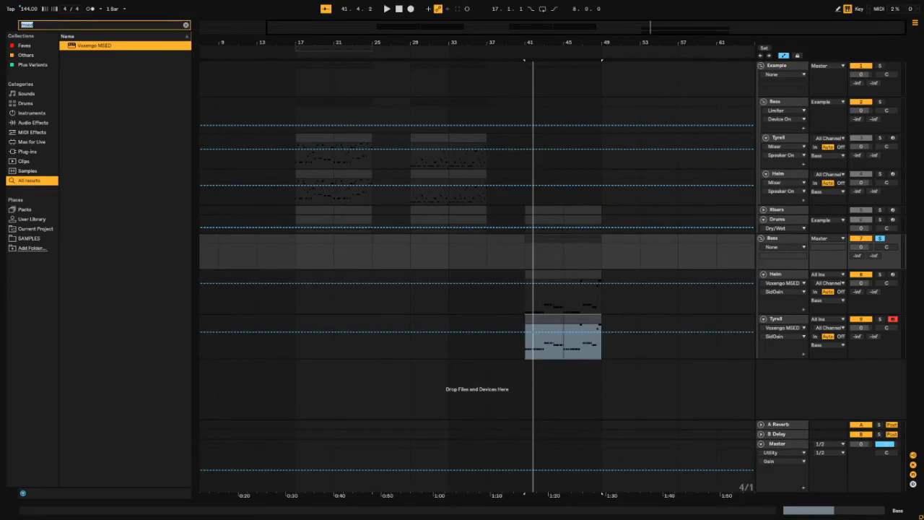
text(chorusess)
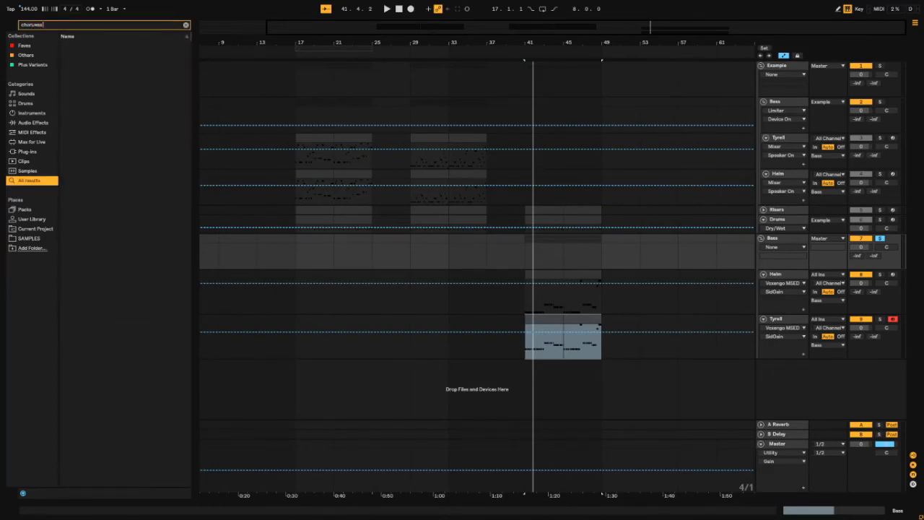
key(BackSpace)
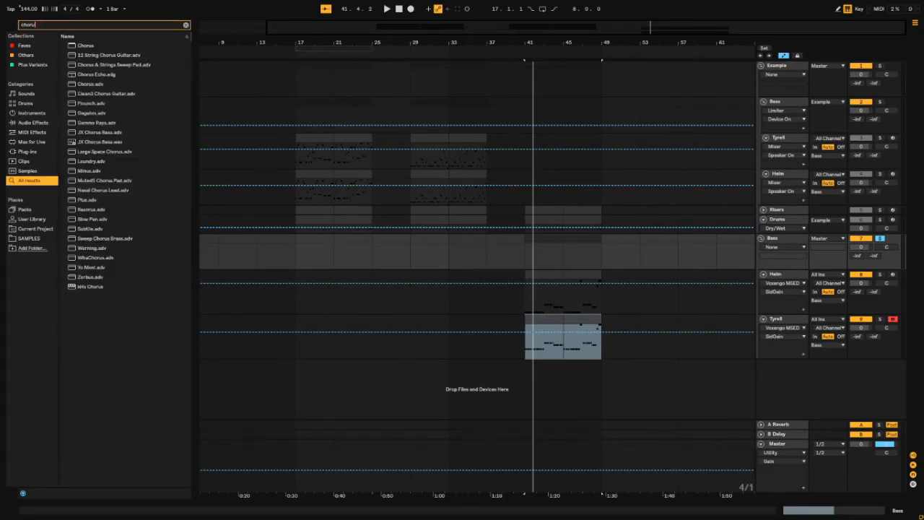
key(Down)
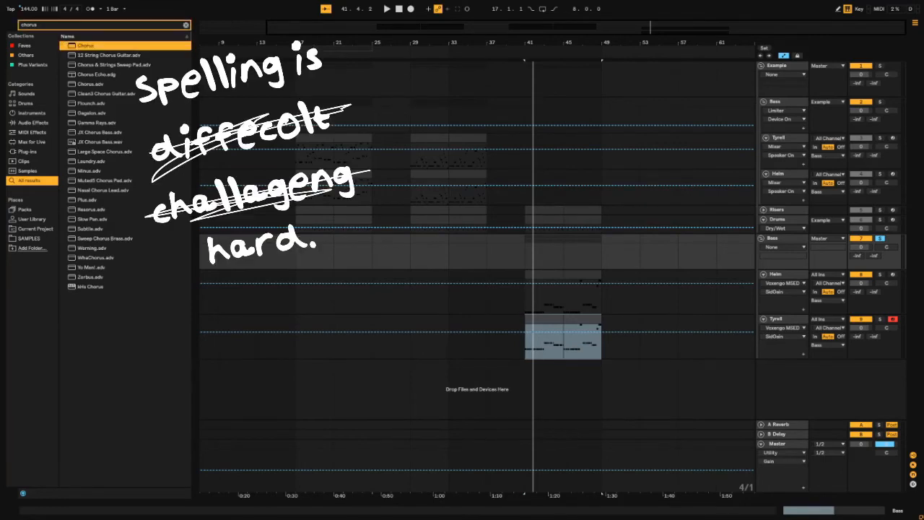
key(Return)
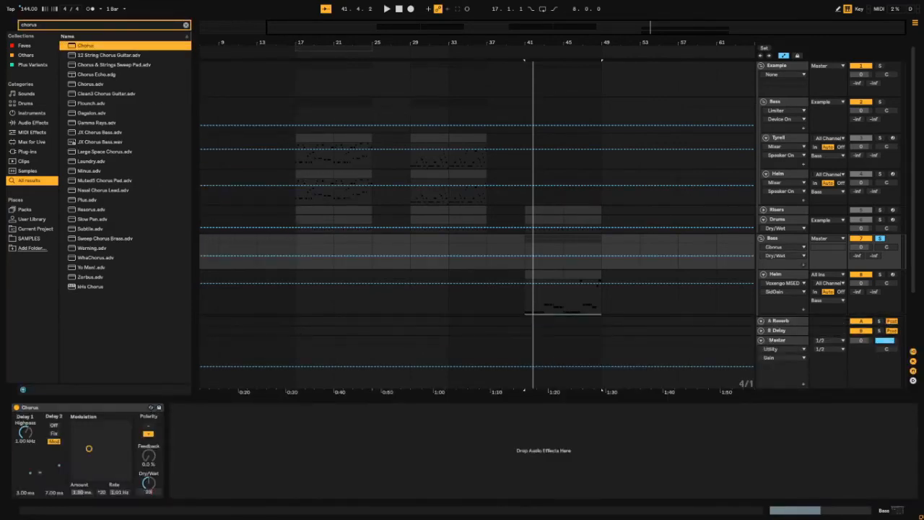
Step: Find the OTT preset, load it after Chorus on the Bass group and set its amount to 50%
key(ctrl+f)
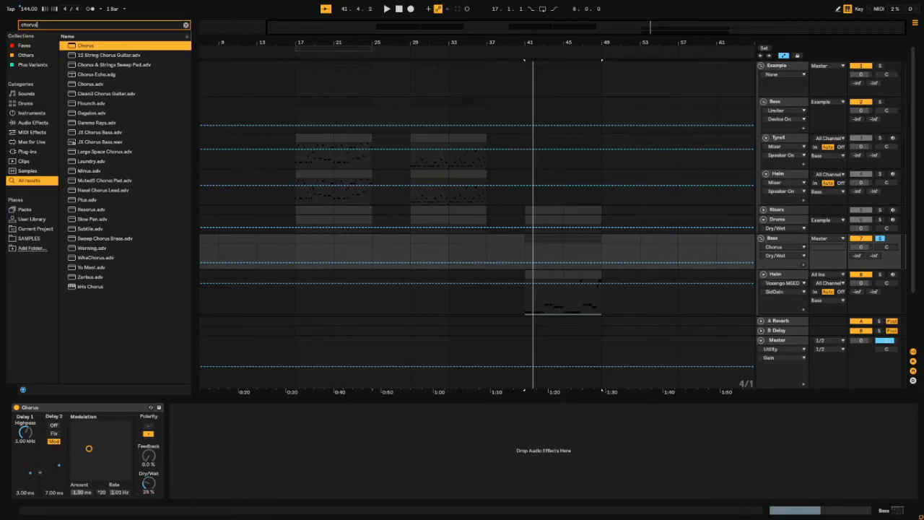
text(ott)
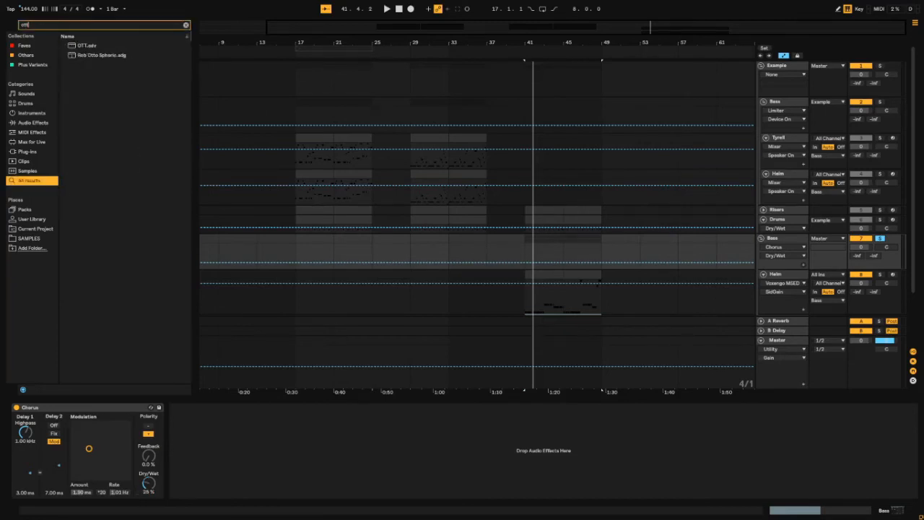
key(Down)
key(Return)
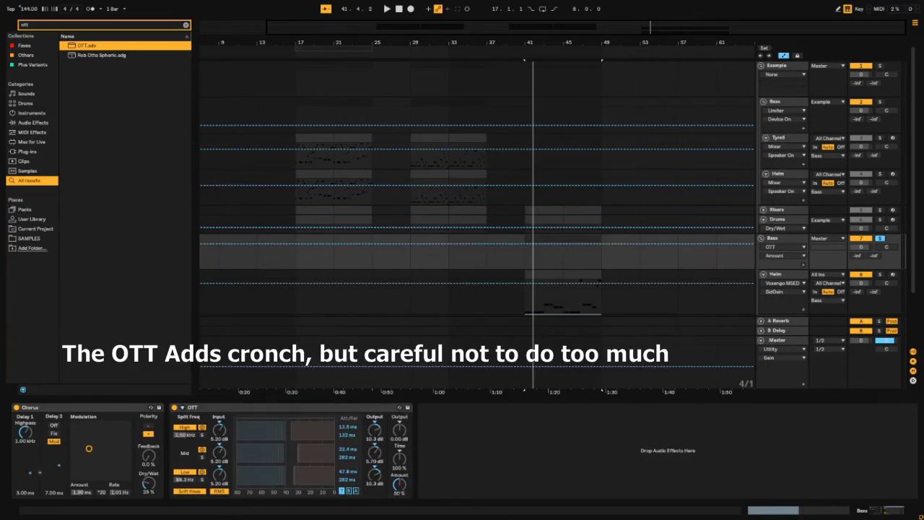
Step: Find Reverb in the browser and load it after OTT on the Bass group
key(ctrl+f)
text(rever)
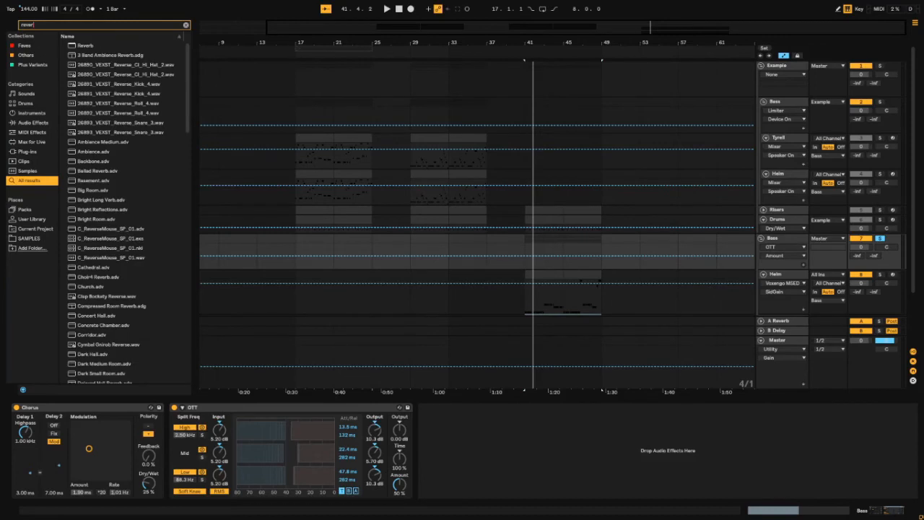
key(Down)
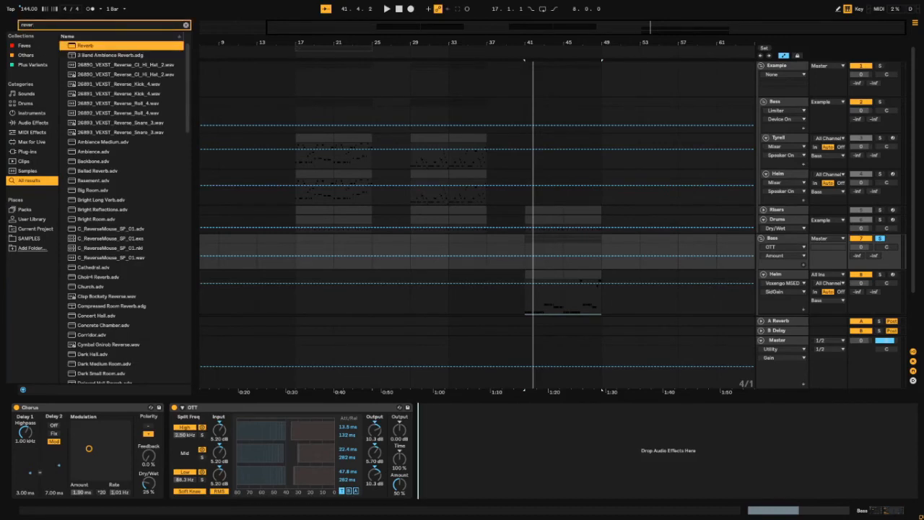
key(Return)
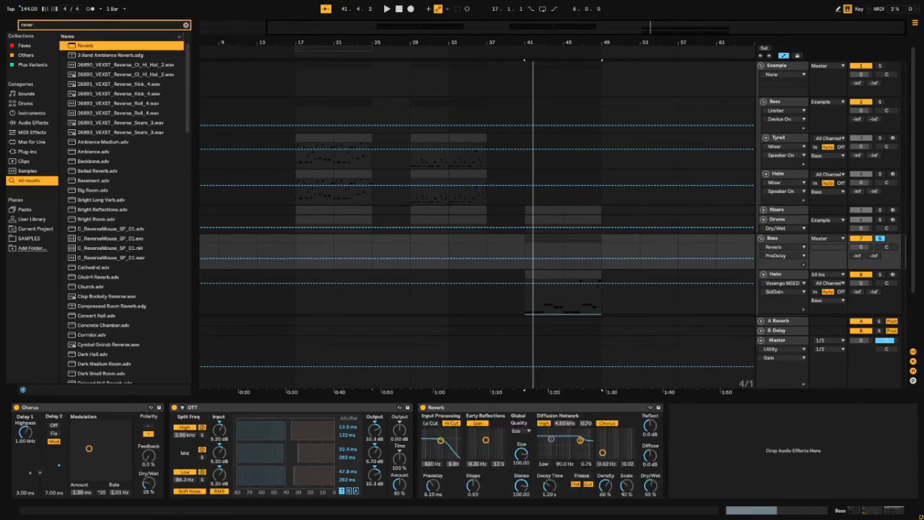
Step: Reduce the Reverb's decay time to about 933 ms and its dry/wet to about 33%
drag(550, 486, 550, 491)
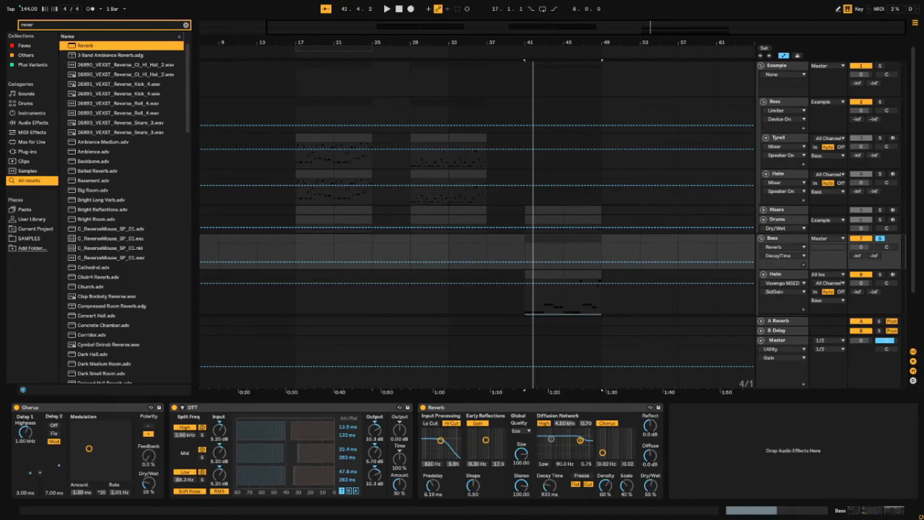
click(650, 486)
drag(651, 493, 651, 509)
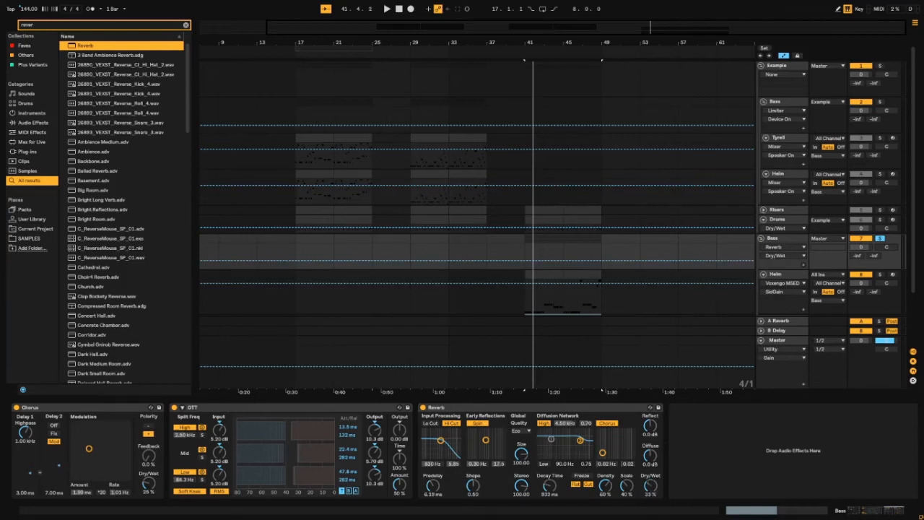
Step: Audition the processed Bass group and collapse its Reverb and Chorus devices
key(space)
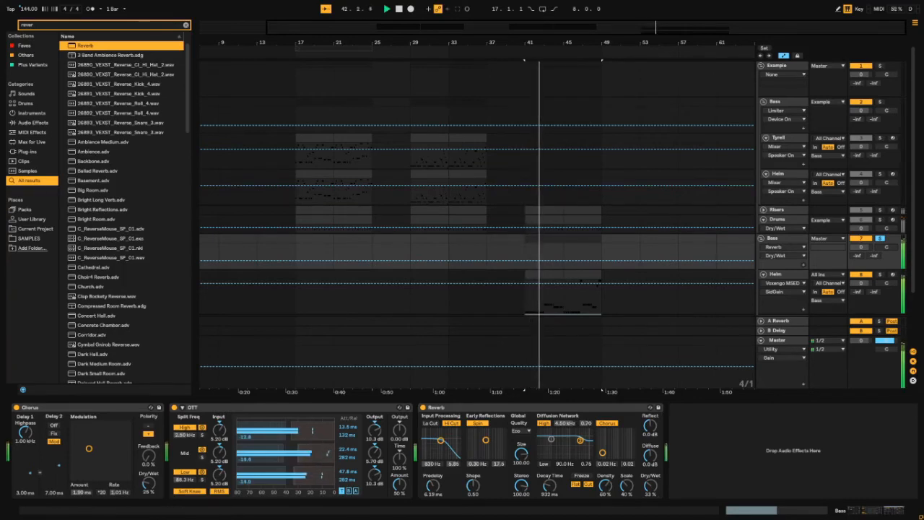
double_click(436, 407)
double_click(58, 407)
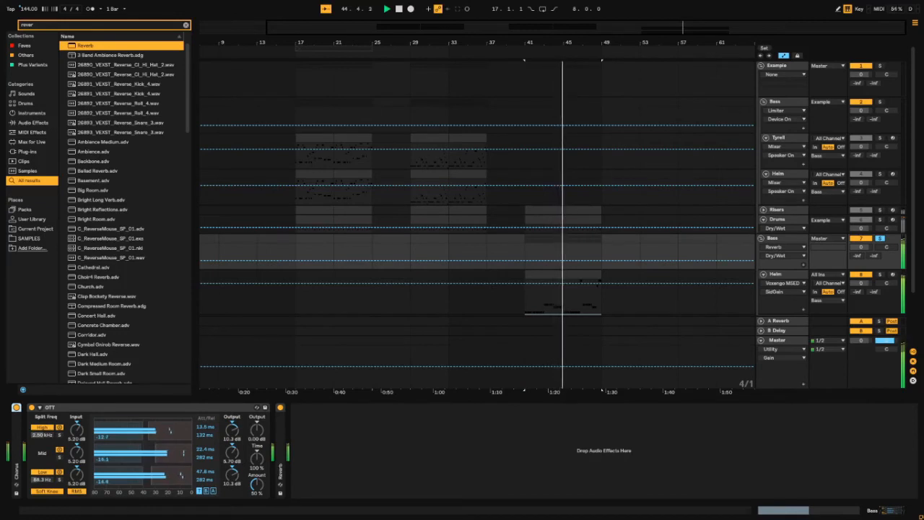
Step: Find Voxengo MSED in the browser and load it after Reverb on the Bass group
key(ctrl+f)
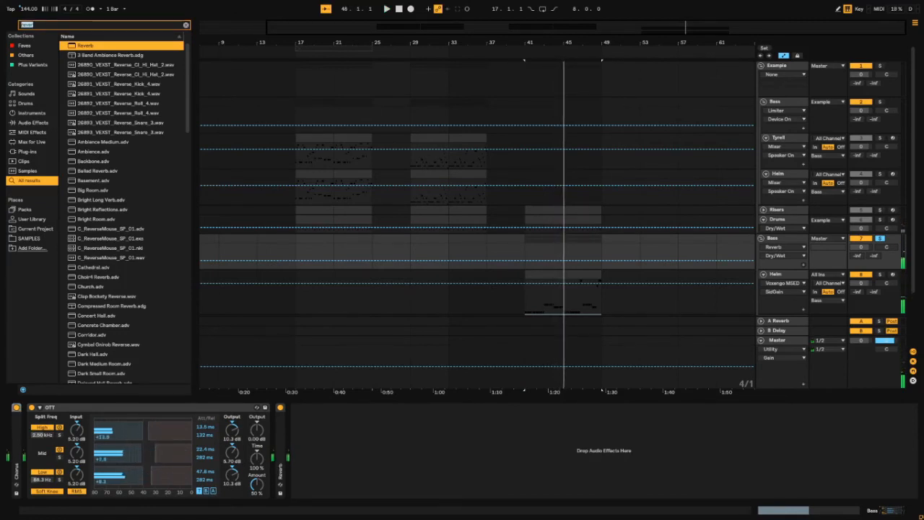
text(msed)
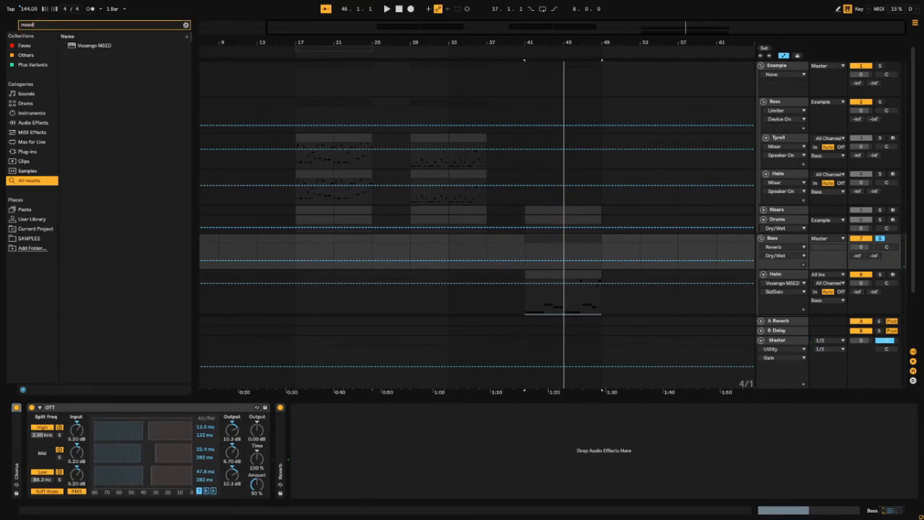
key(Down)
key(Return)
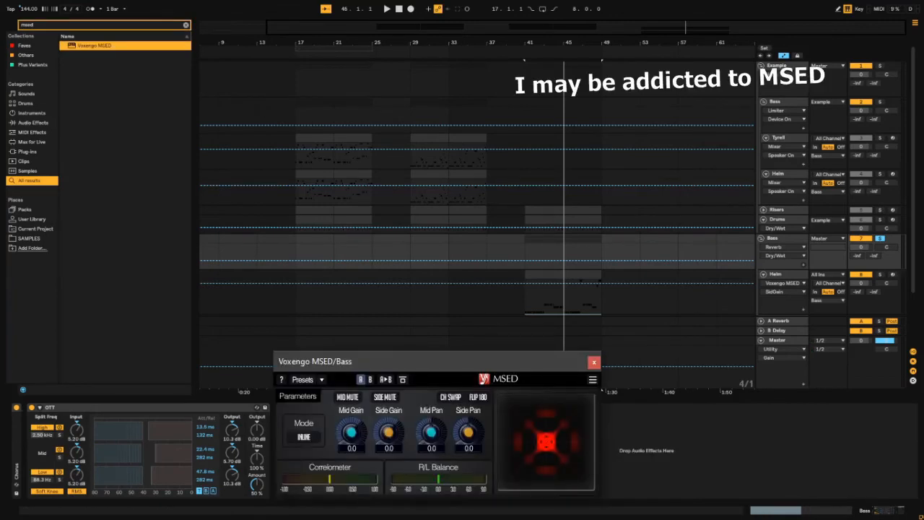
Step: Play the section and try a side gain of 4.0 on the Bass group's MSED before setting it to 3.0
key(space)
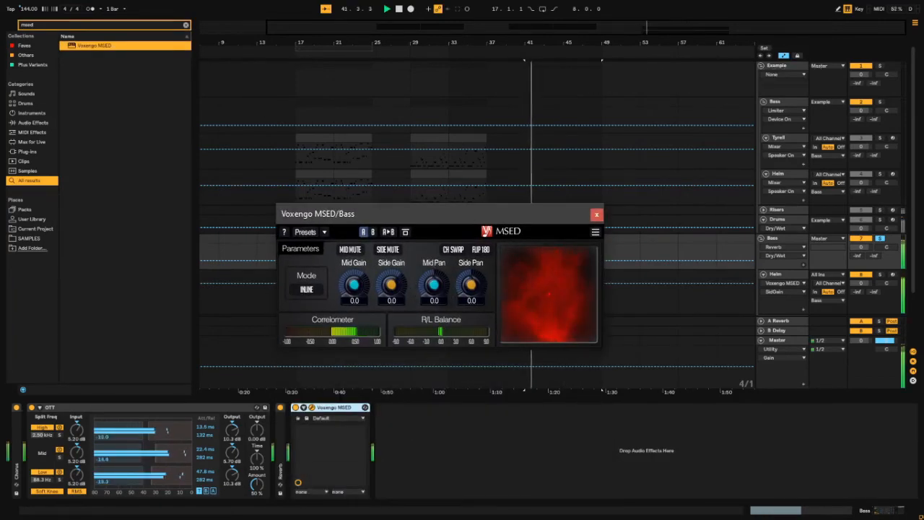
click(391, 301)
text(4)
key(Return)
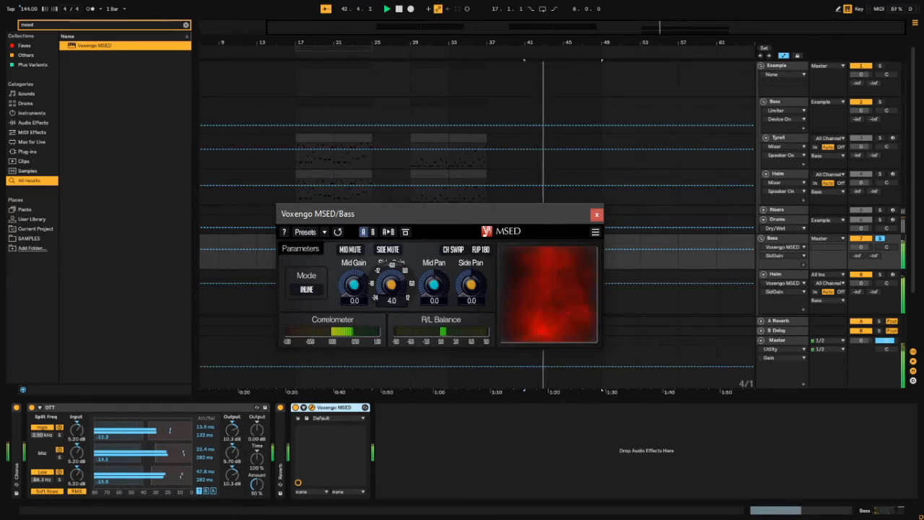
click(391, 301)
text(3)
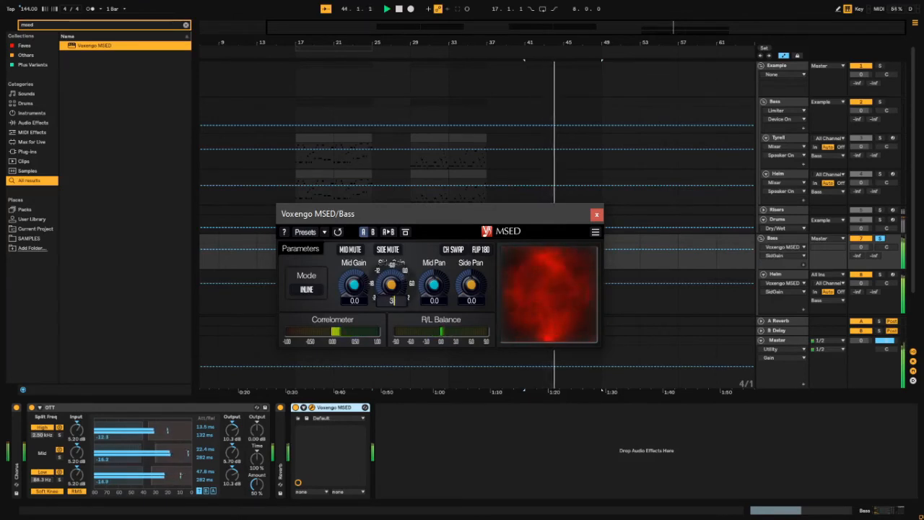
Step: Set the mid gain of the Bass group's MSED to 1.0, then close its window and collapse the device
click(354, 300)
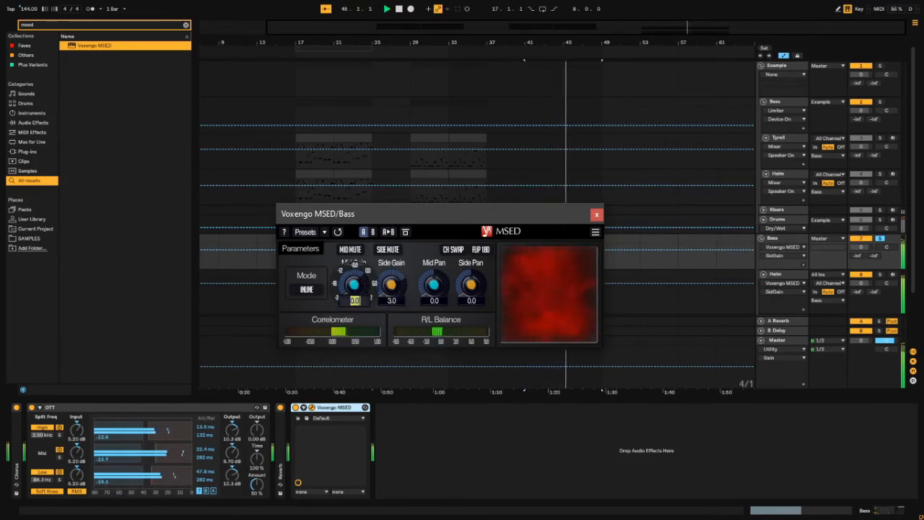
text(2)
key(Return)
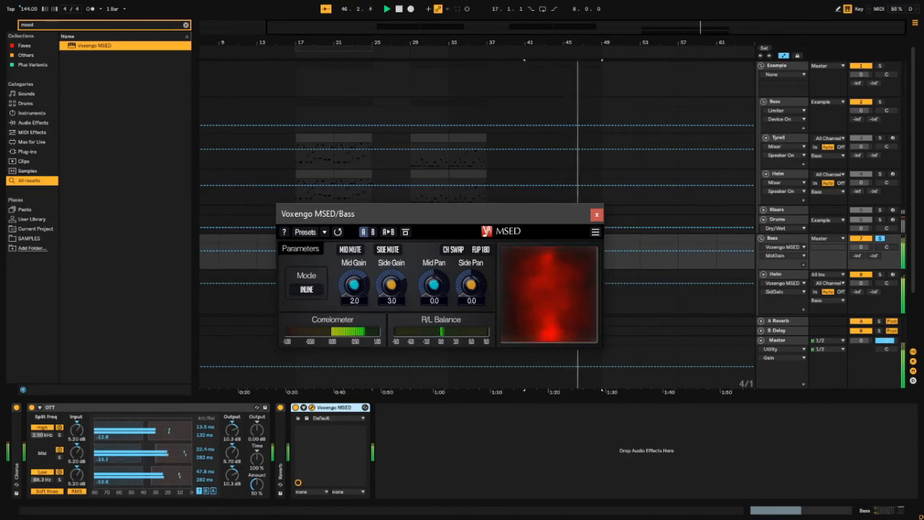
click(355, 301)
text(1)
key(Return)
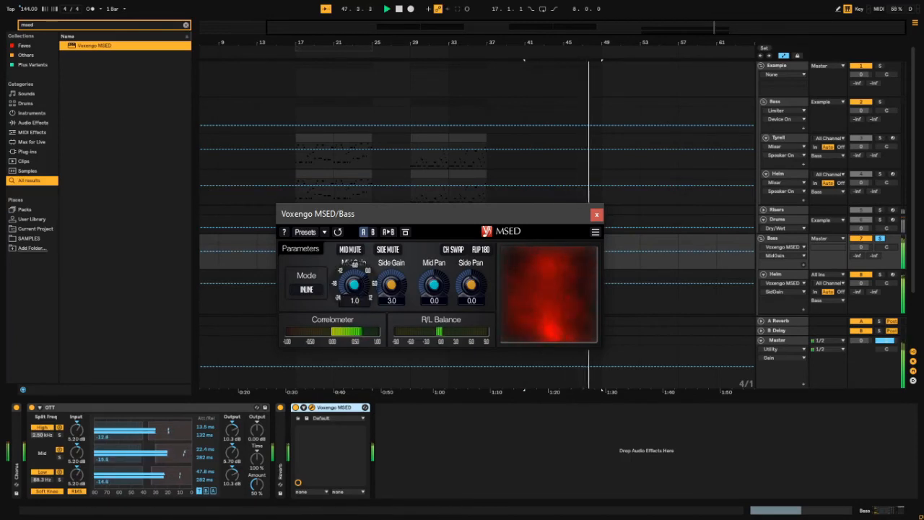
click(596, 215)
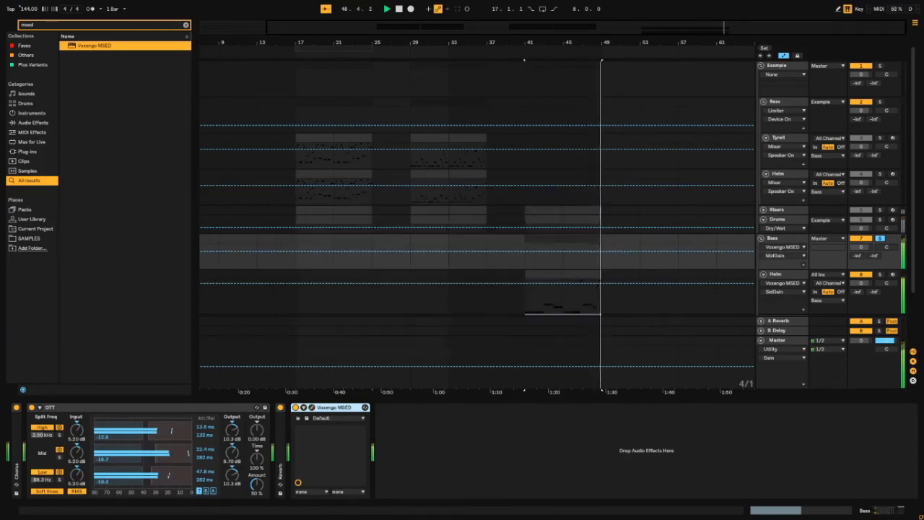
double_click(335, 408)
Step: Replay the soloed Bass group from bar 41 several times to check the opening of the bass sound
key(space)
key(space)
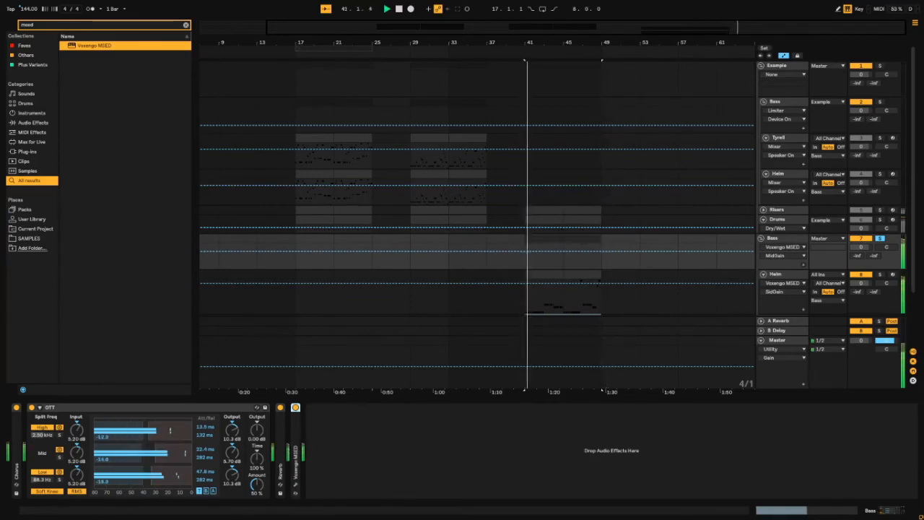
key(space)
key(space)
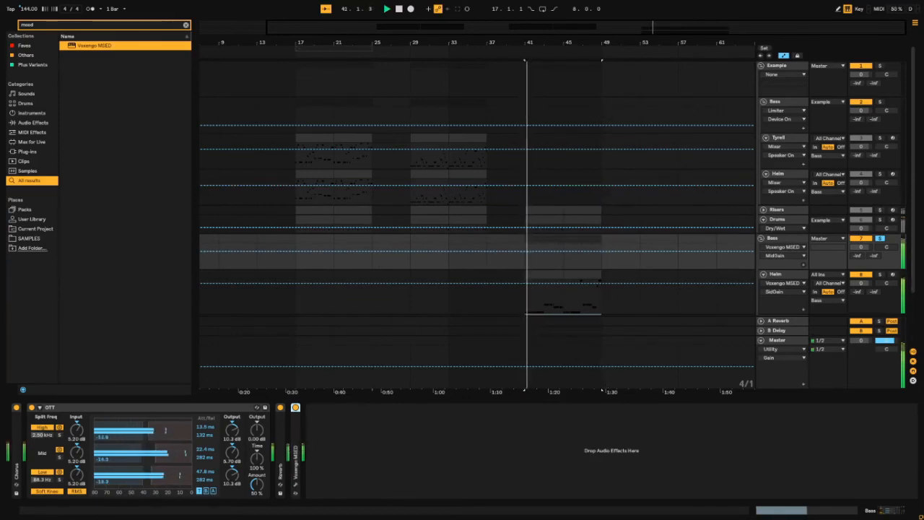
key(space)
key(space)
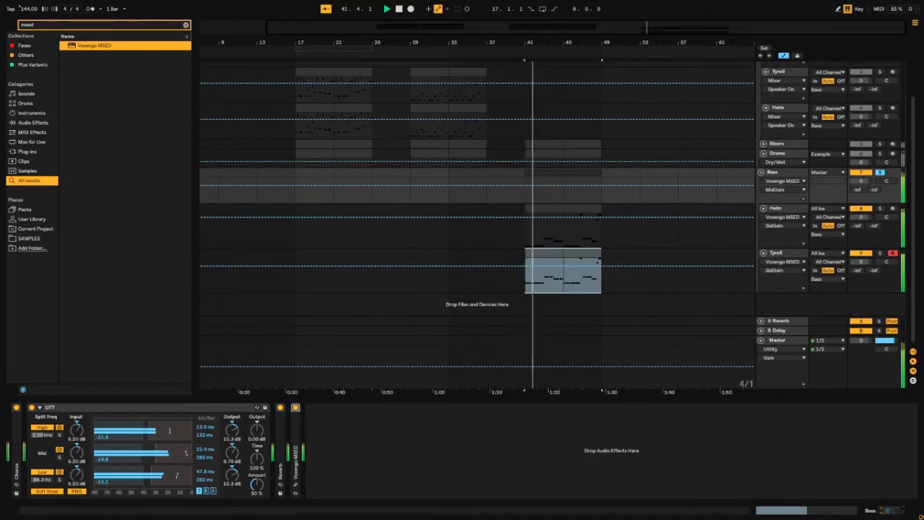
Step: Solo and arm the Helm track in the Bass group and adjust its CamelCrusher master volume
click(894, 208)
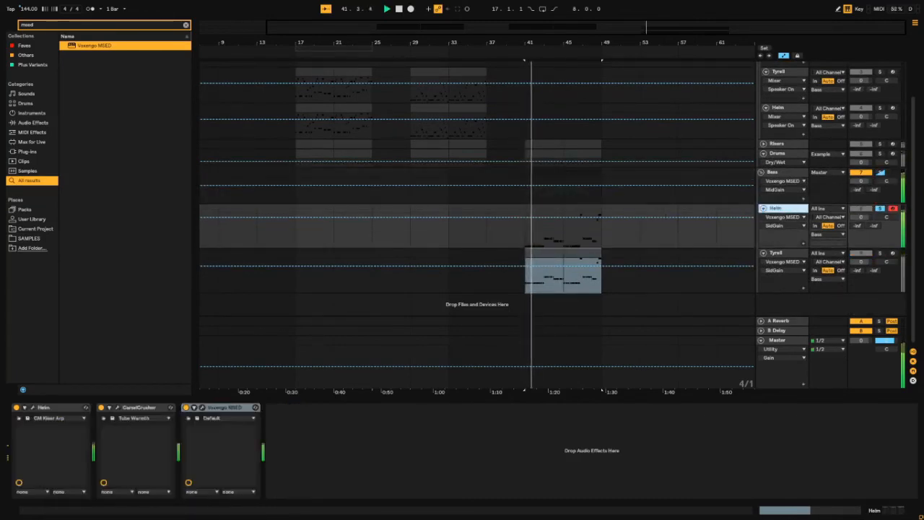
click(117, 408)
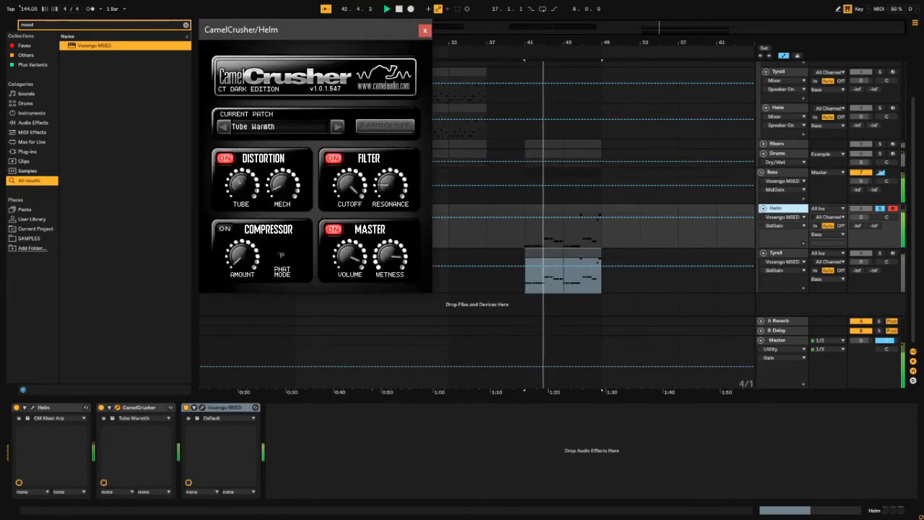
click(350, 256)
click(426, 30)
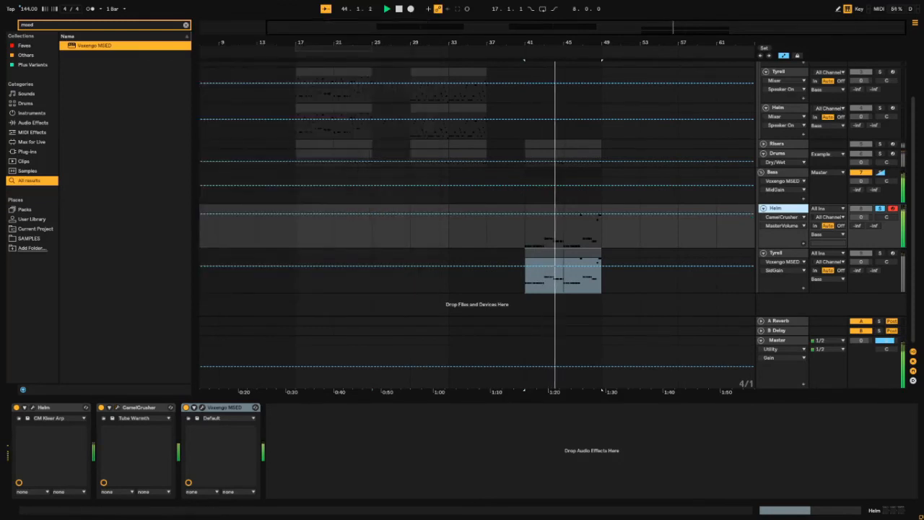
Step: Solo and arm the Tyrell track instead and set its MSED mid gain to -4.0
click(880, 253)
click(893, 254)
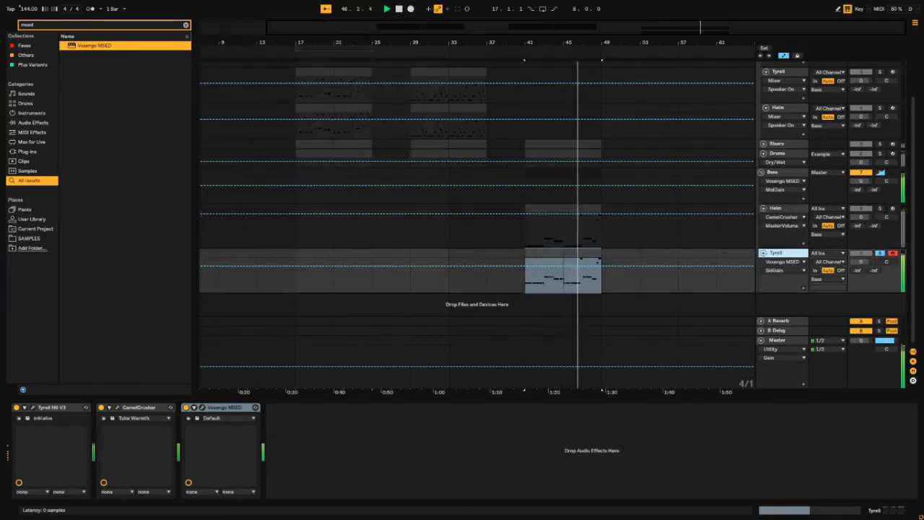
click(202, 408)
double_click(360, 437)
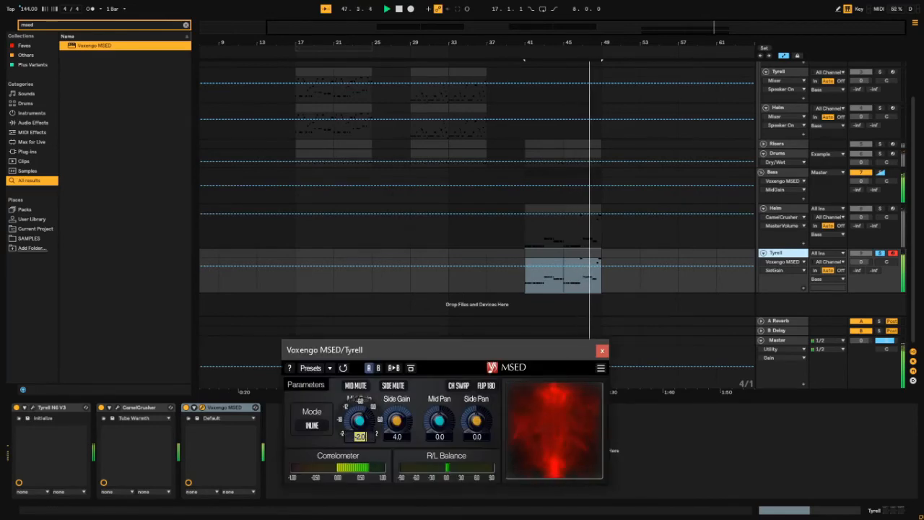
text(-4)
key(Return)
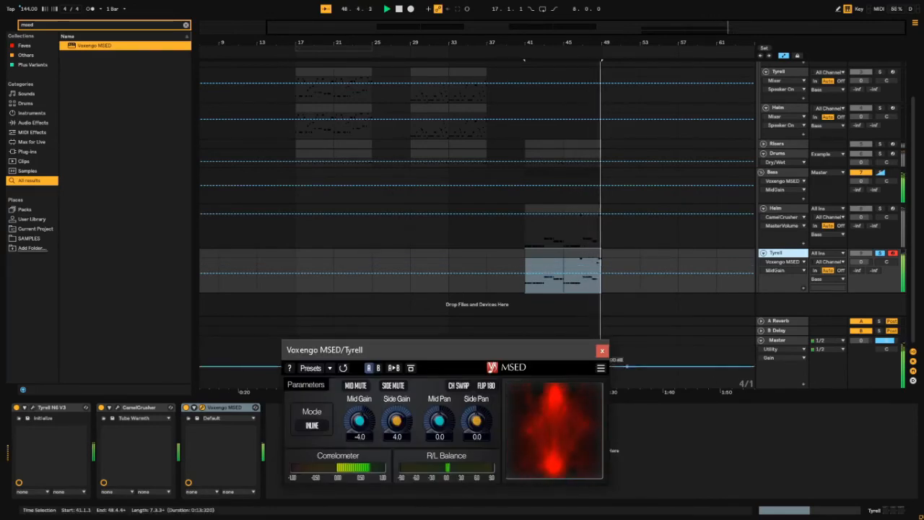
click(602, 351)
Step: Replay the section with the whole Bass group soloed and adjust the Tyrell track's CamelCrusher master volume
key(space)
key(space)
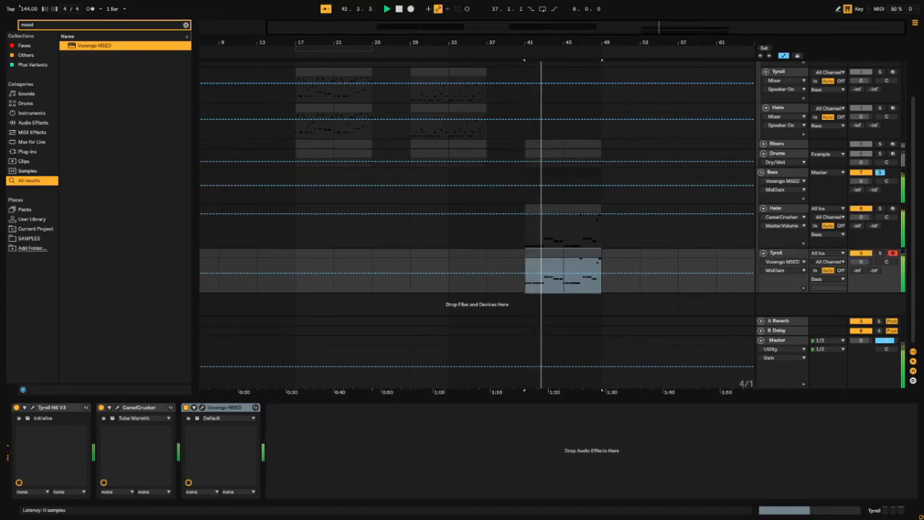
click(118, 407)
click(219, 275)
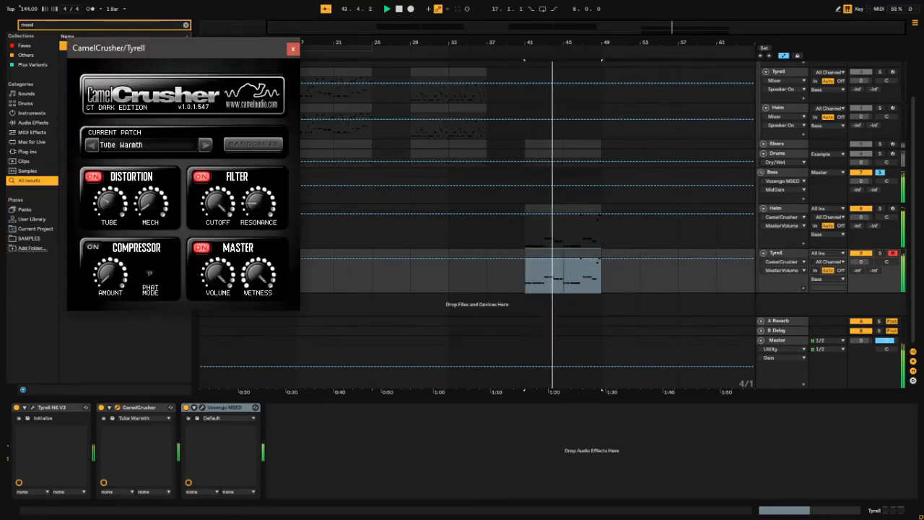
click(293, 48)
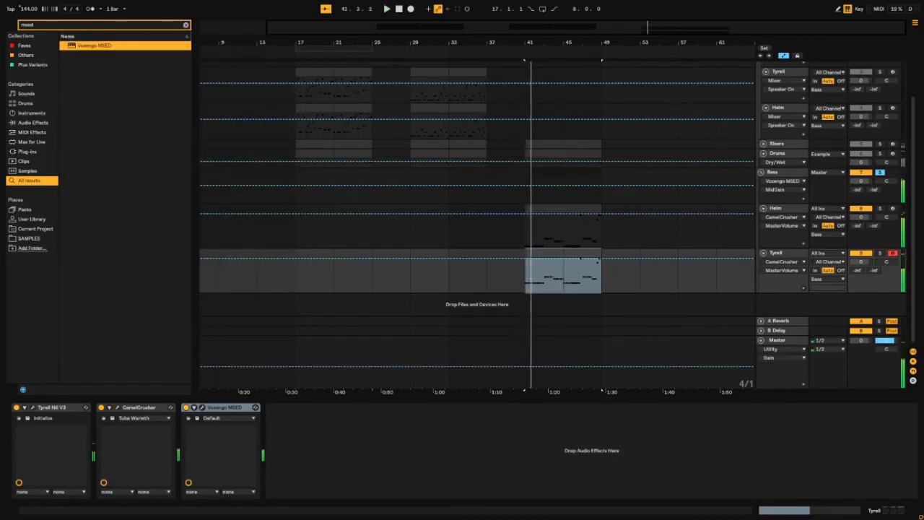
Step: Copy the sidechained Glue Compressor from the Example group's Bass and paste it after MSED on the new Bass group
click(781, 173)
scroll(781, 173, up, 3)
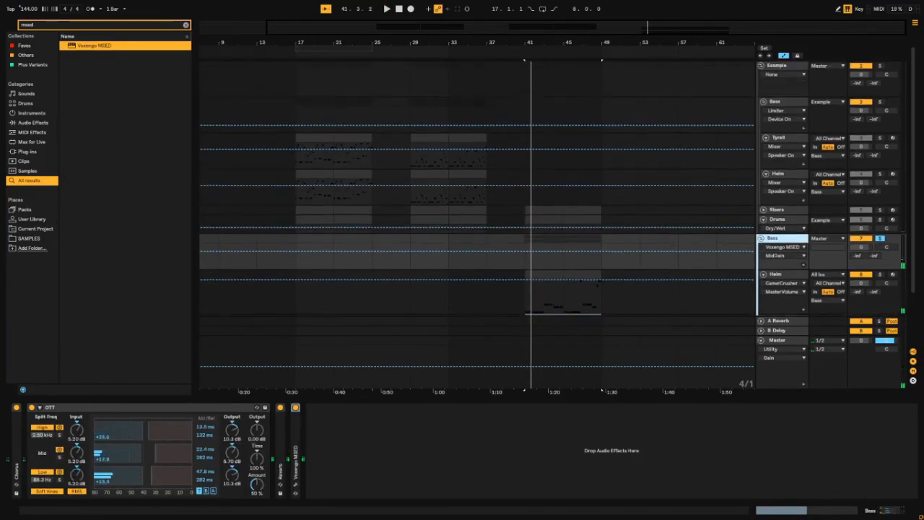
click(783, 101)
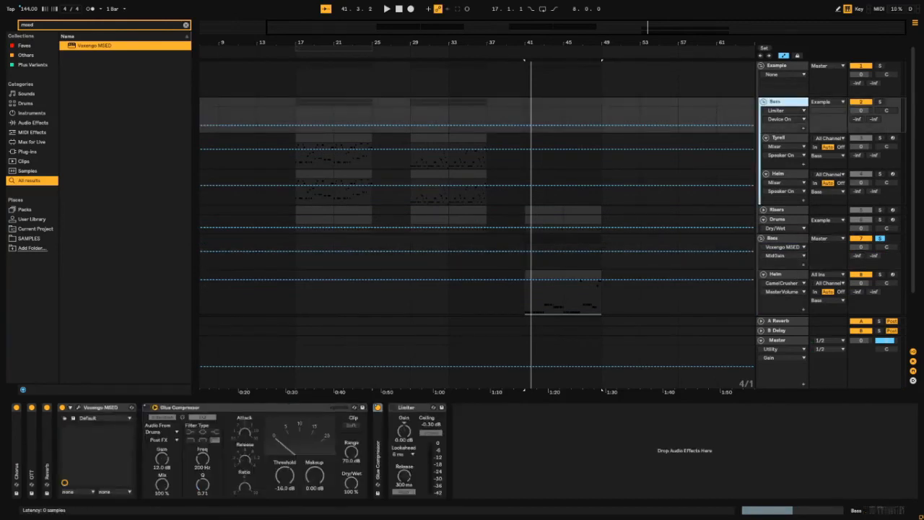
click(231, 408)
scroll(779, 217, down, 3)
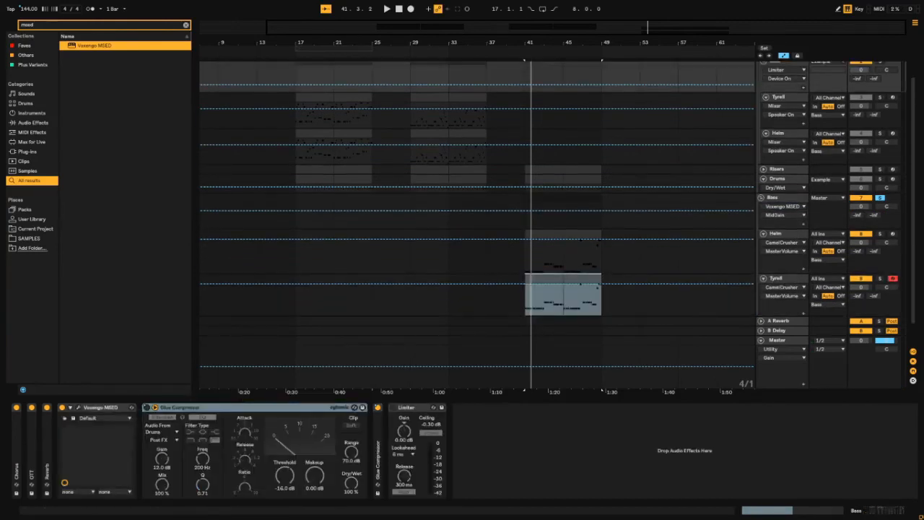
click(783, 198)
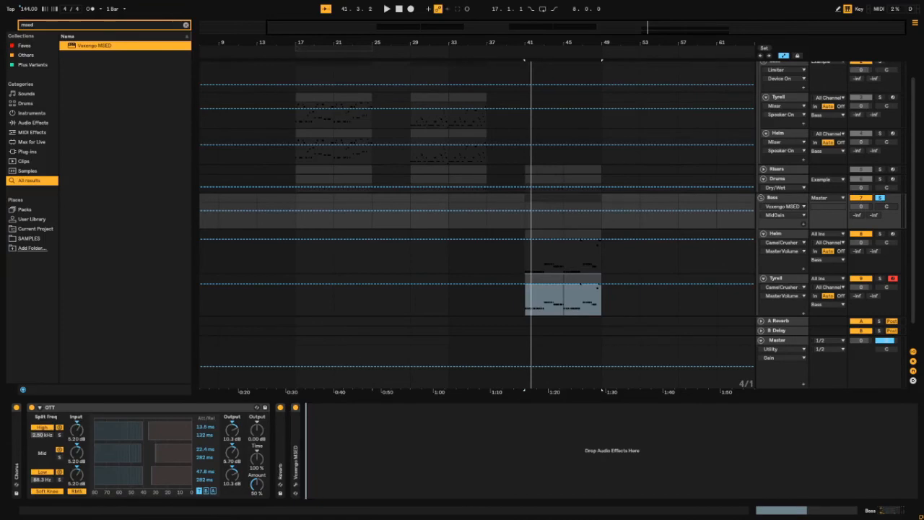
key(ctrl+v)
Step: Delete the on/off automation of the pasted Glue Compressor and audition the sidechained bass with all tracks unsoloed
click(544, 234)
key(space)
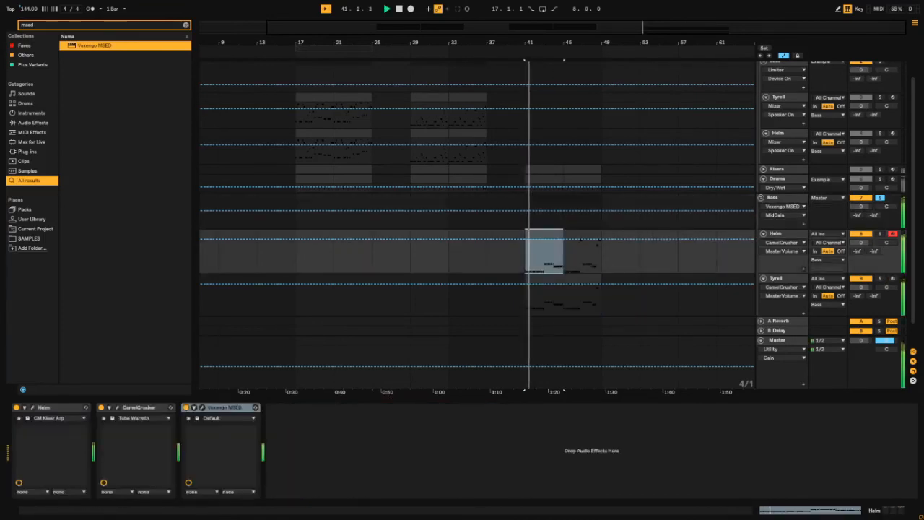
click(773, 198)
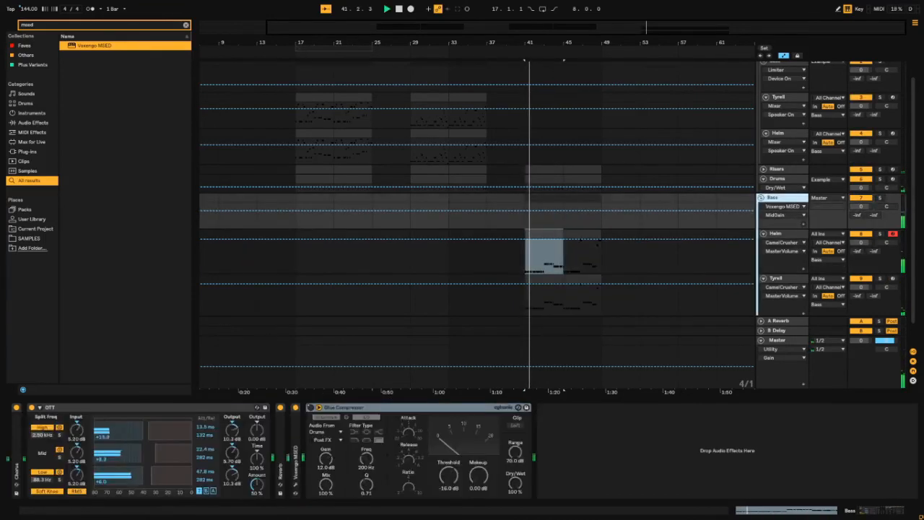
right_click(312, 408)
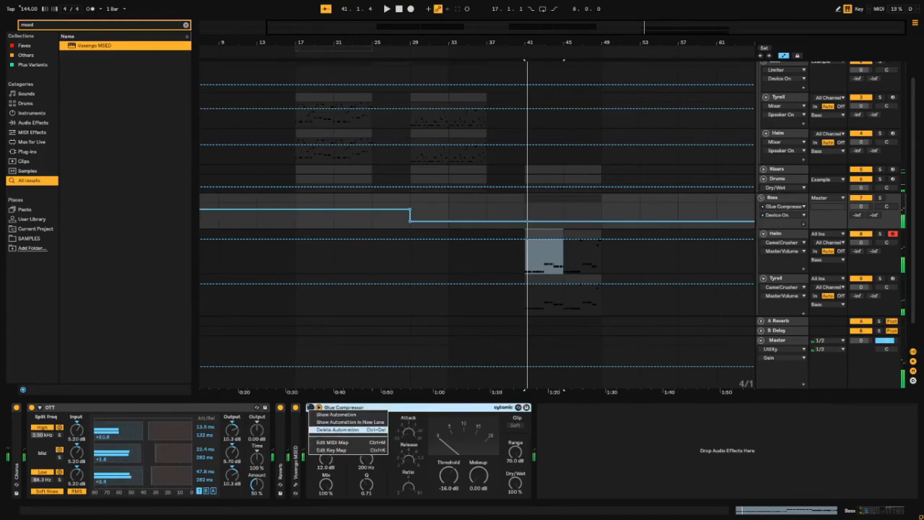
click(337, 430)
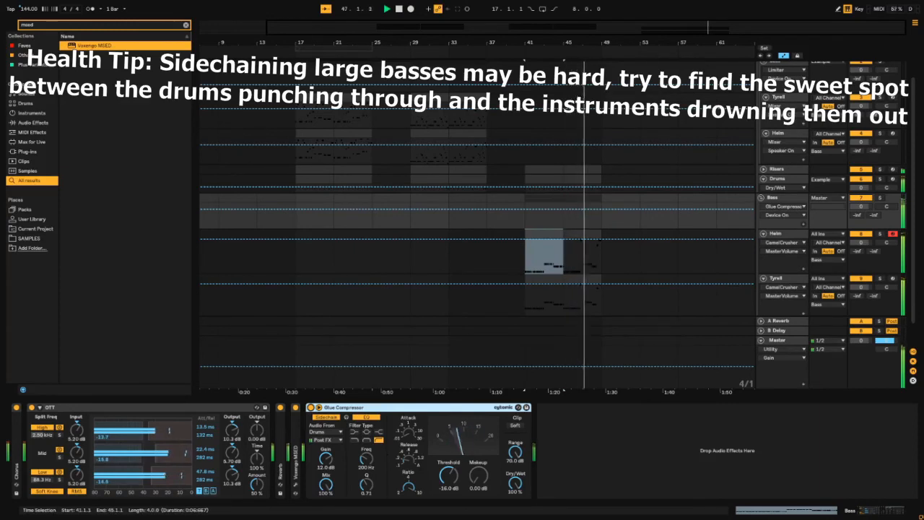
key(space)
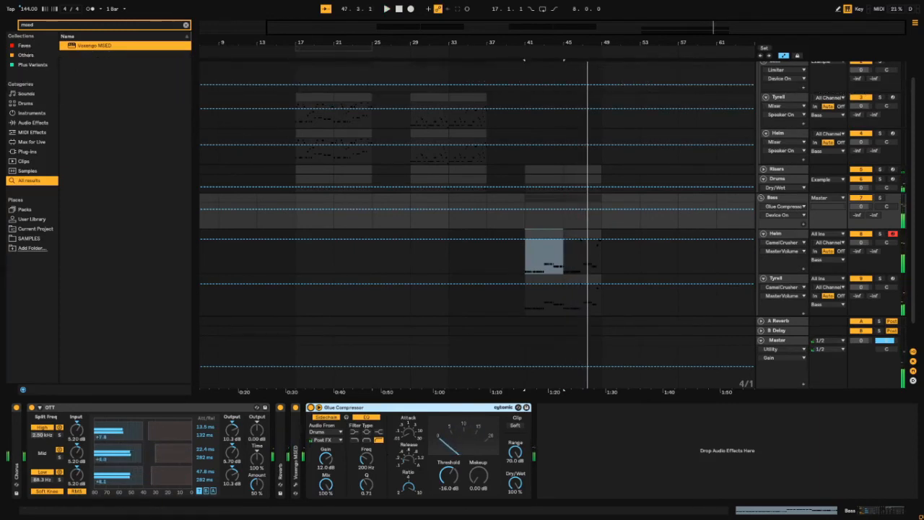
Step: Raise the Bass group's OTT output to about 16 dB, audition it with the drums and collapse OTT
click(783, 198)
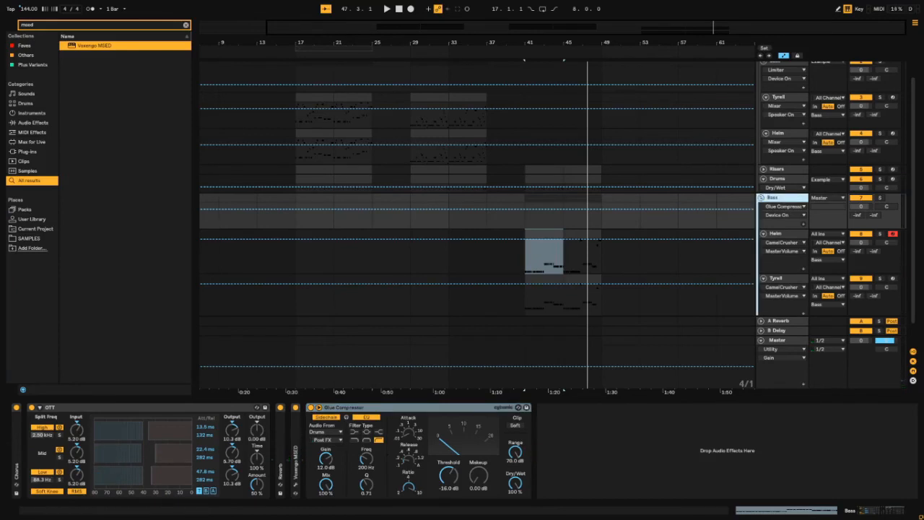
click(257, 430)
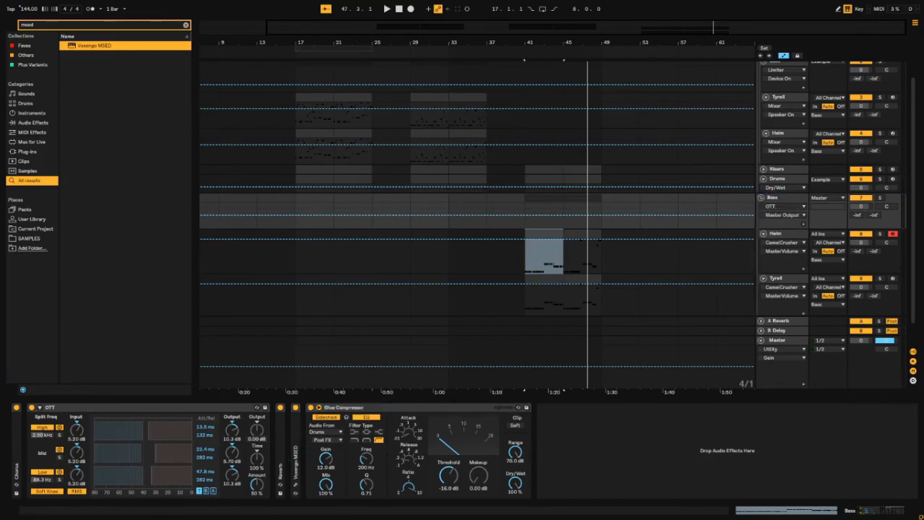
key(space)
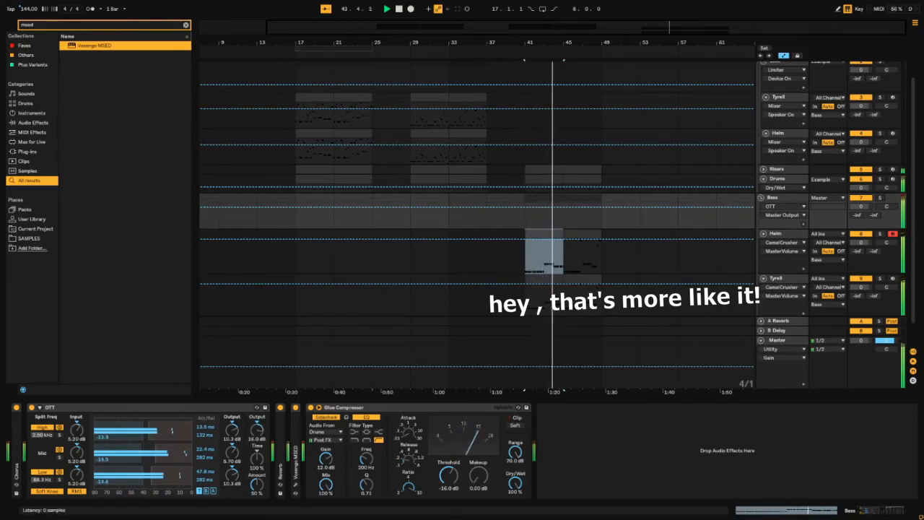
double_click(51, 407)
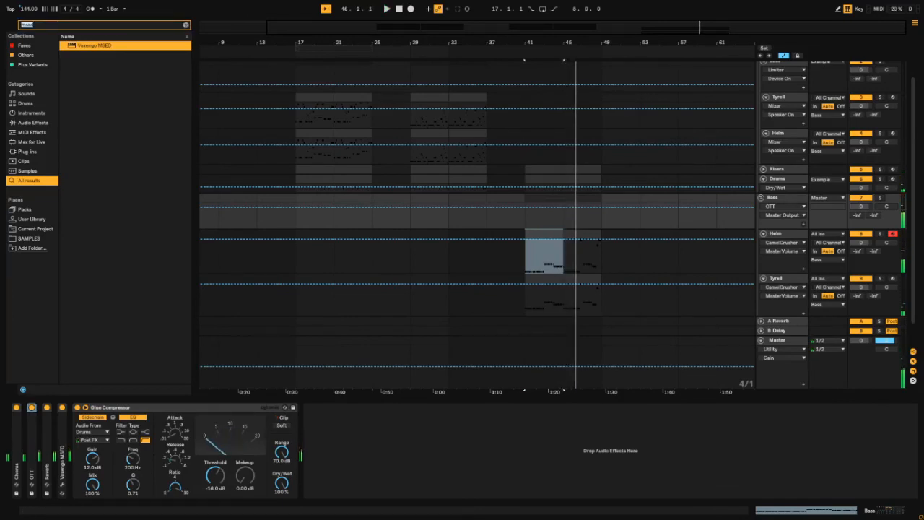
Step: Search the browser for "limiter", add the Limiter after the Glue Compressor on the new Bass group and start playback
text(limitat)
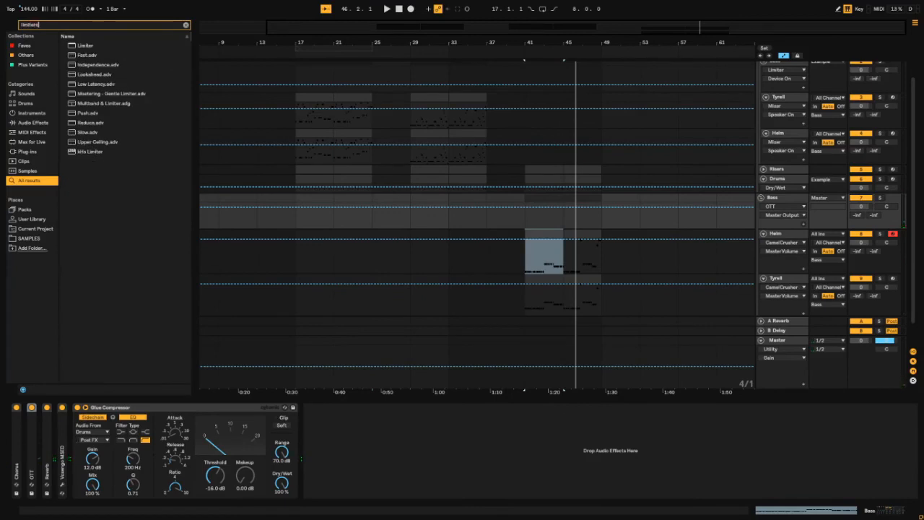
key(BackSpace)
key(Down)
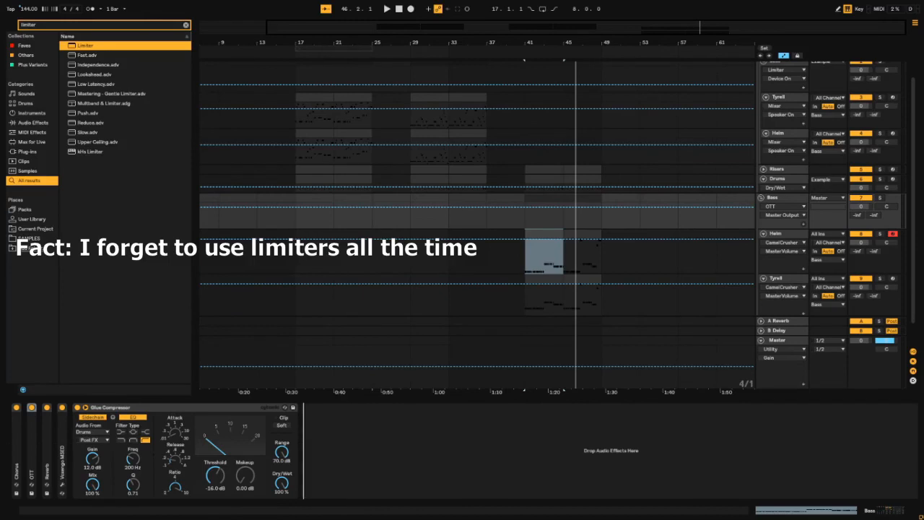
key(Return)
key(space)
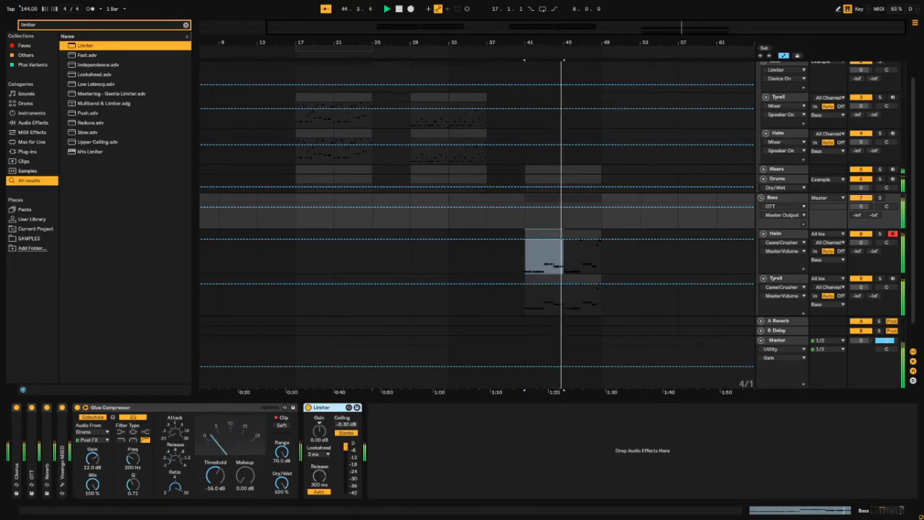
Step: Audition the Bass group's Glue Compressor threshold at 0 dB and -12 dB, and return it to -16 dB
drag(216, 475, 215, 426)
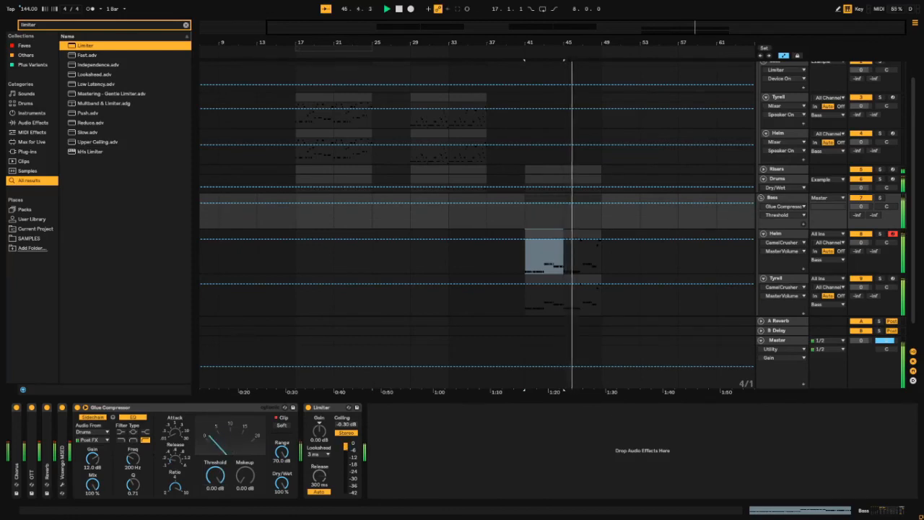
text(-12)
key(Return)
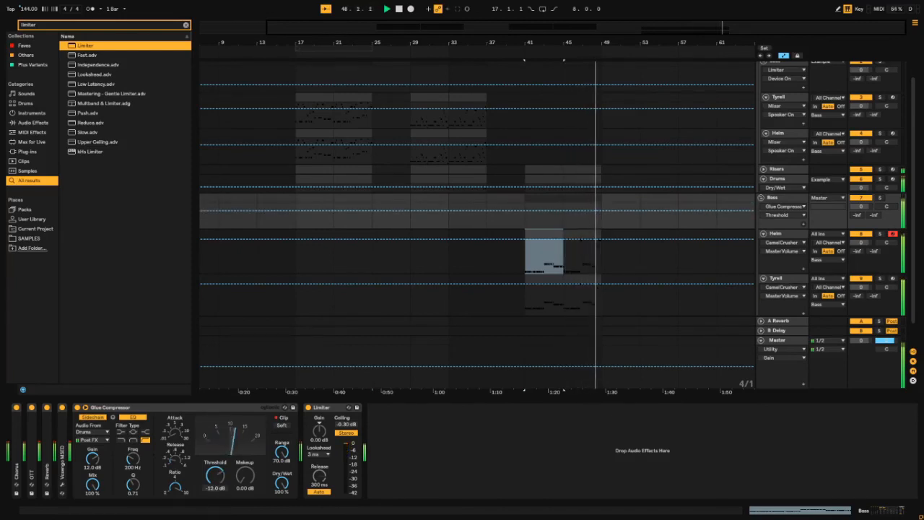
text(-16)
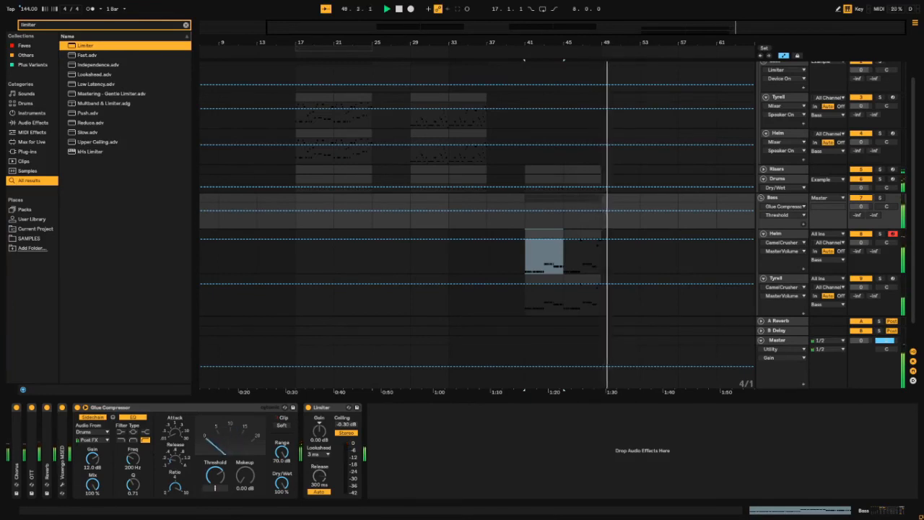
key(Return)
key(space)
key(space)
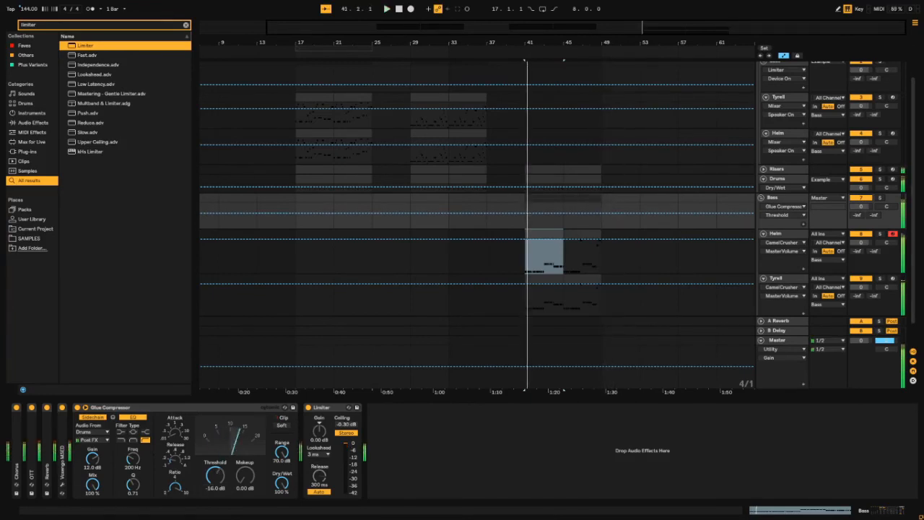
Step: Hide the device view and compare the new bass at bar 41 with the Example section at bar 29 by playback
key(space)
key(space)
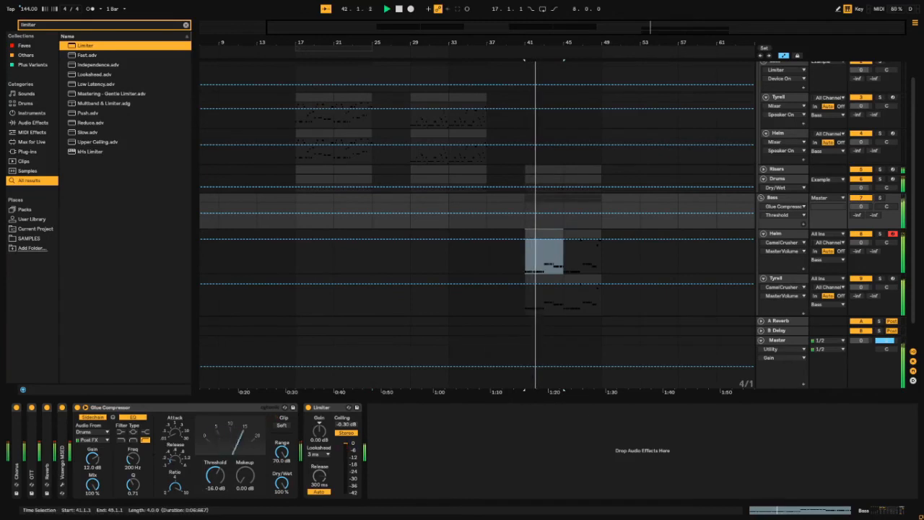
key(ctrl+alt+l)
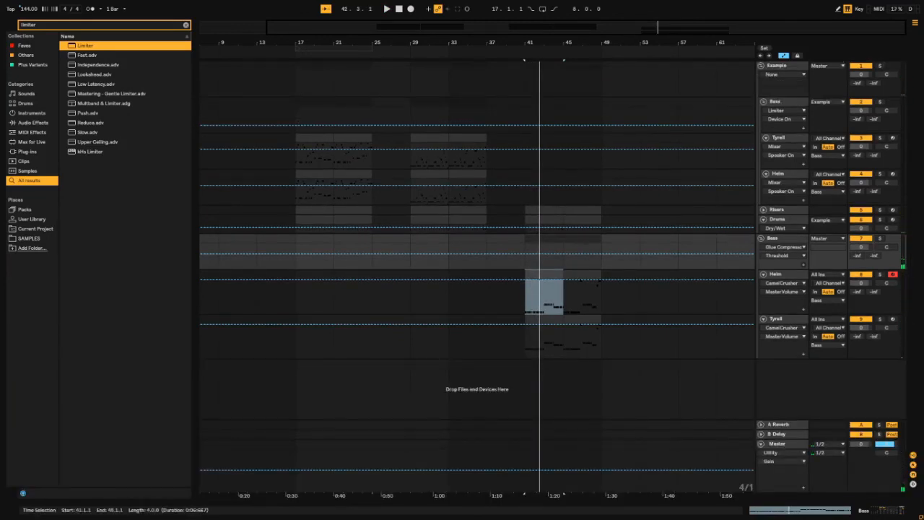
key(space)
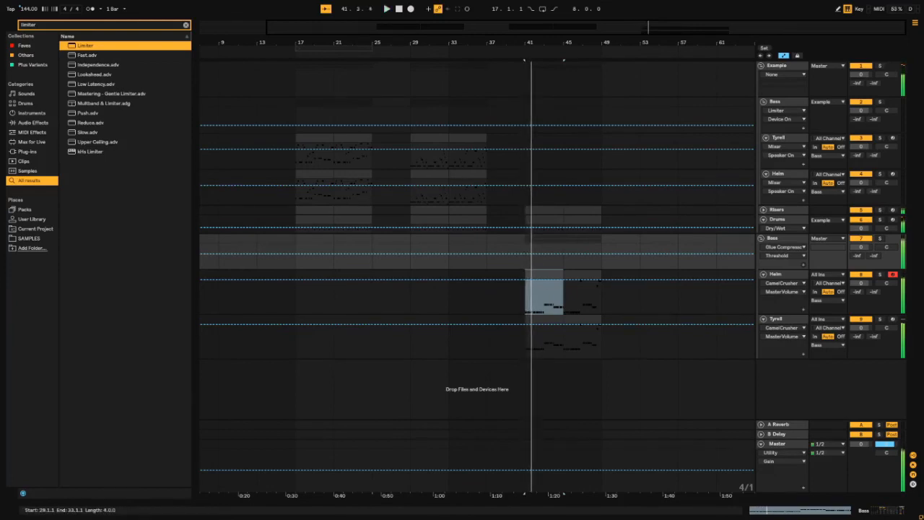
click(429, 174)
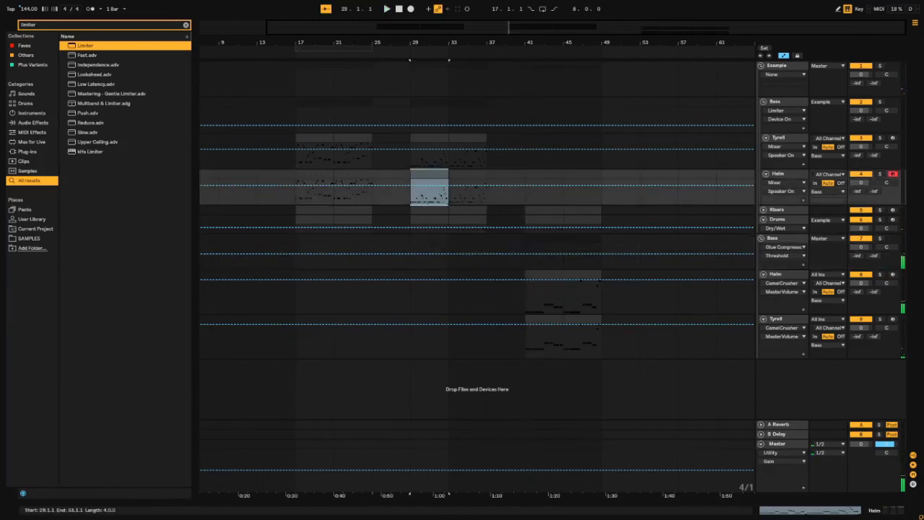
key(space)
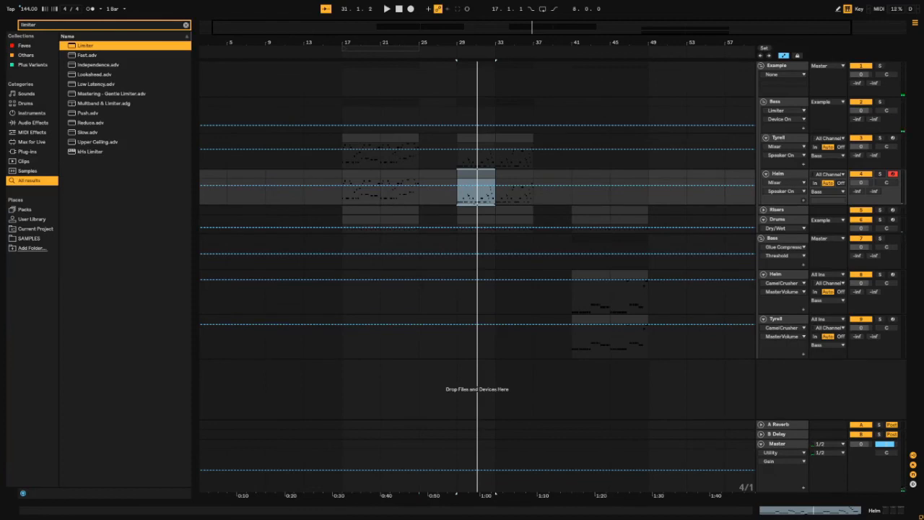
Step: Inspect the device chains of the Helm and Tyrell tracks in the new Bass group and the Example group
click(779, 275)
double_click(778, 320)
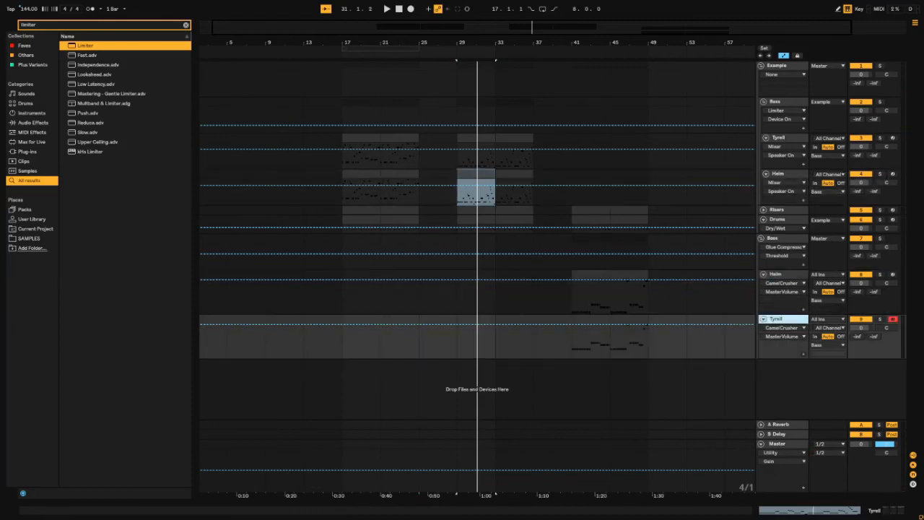
click(778, 131)
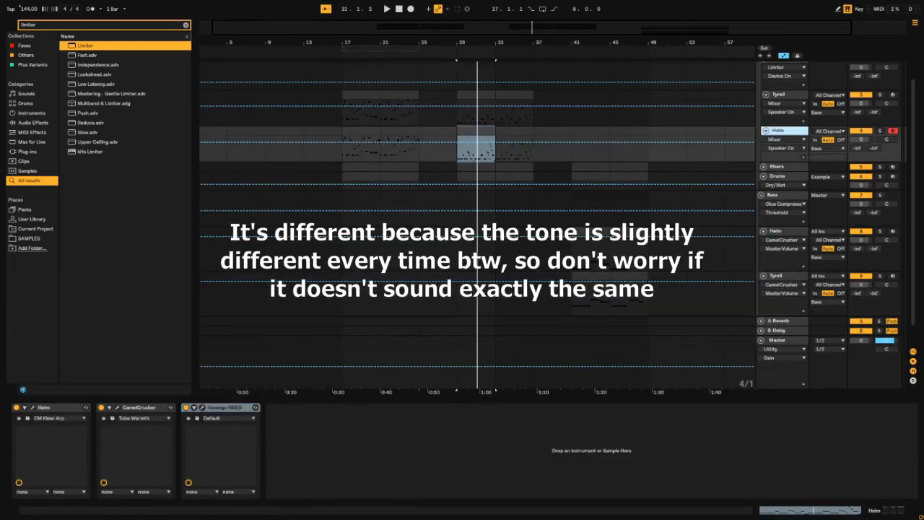
click(778, 94)
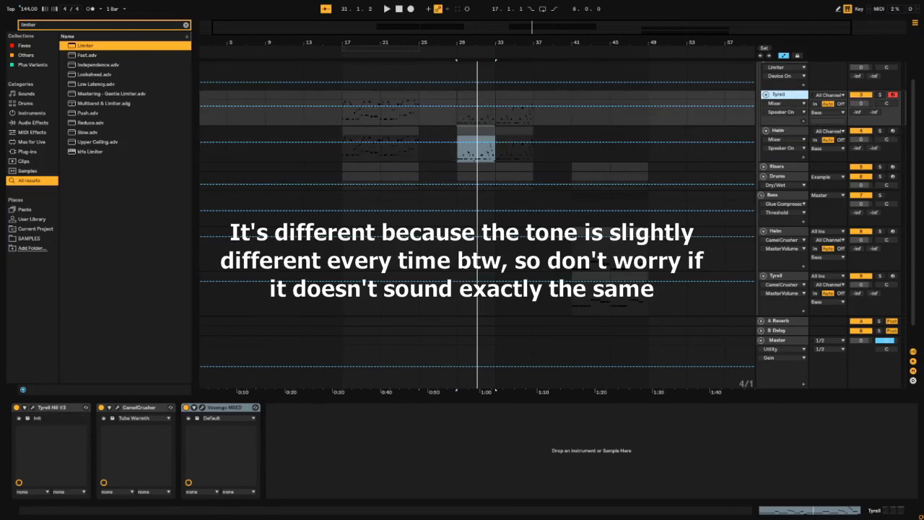
Step: View the notes of the new Helm clip at bar 45 and the soloed track's device chain, and unsolo the track
double_click(629, 231)
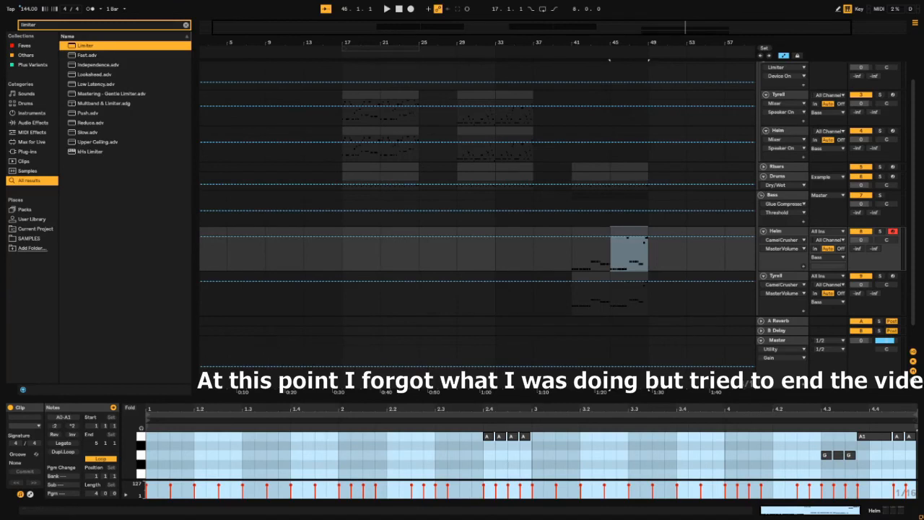
click(880, 275)
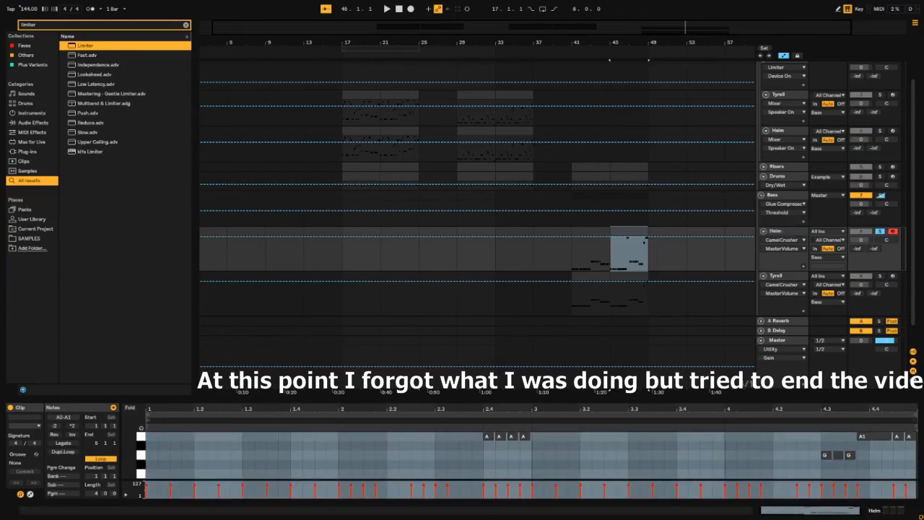
key(shift+Tab)
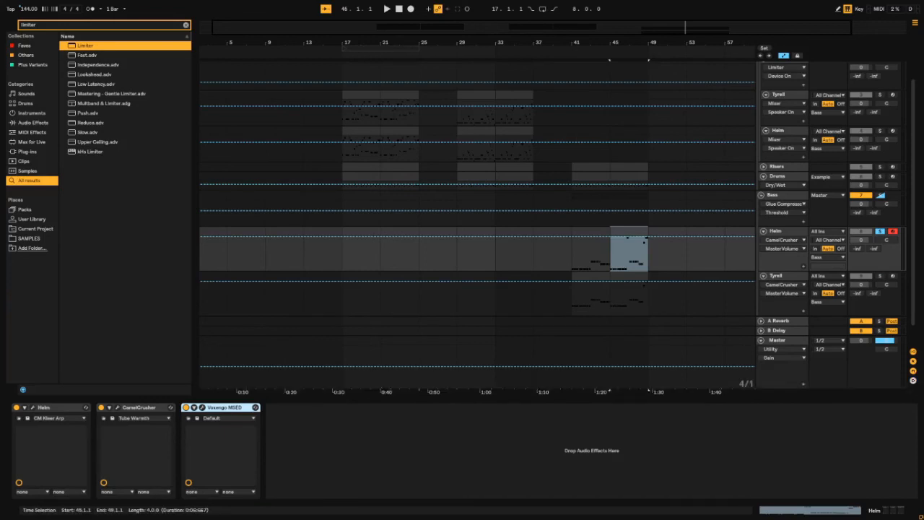
scroll(830, 278, up, 1)
scroll(859, 275, down, 2)
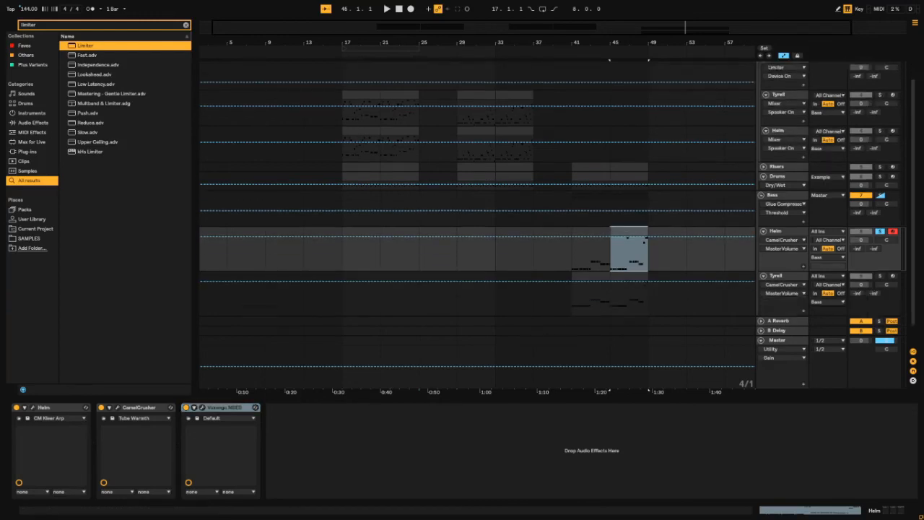
scroll(860, 276, up, 2)
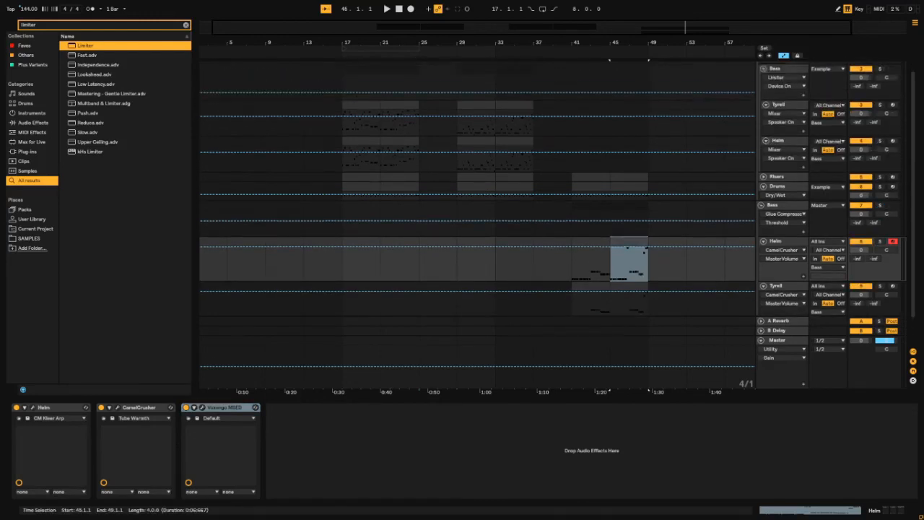